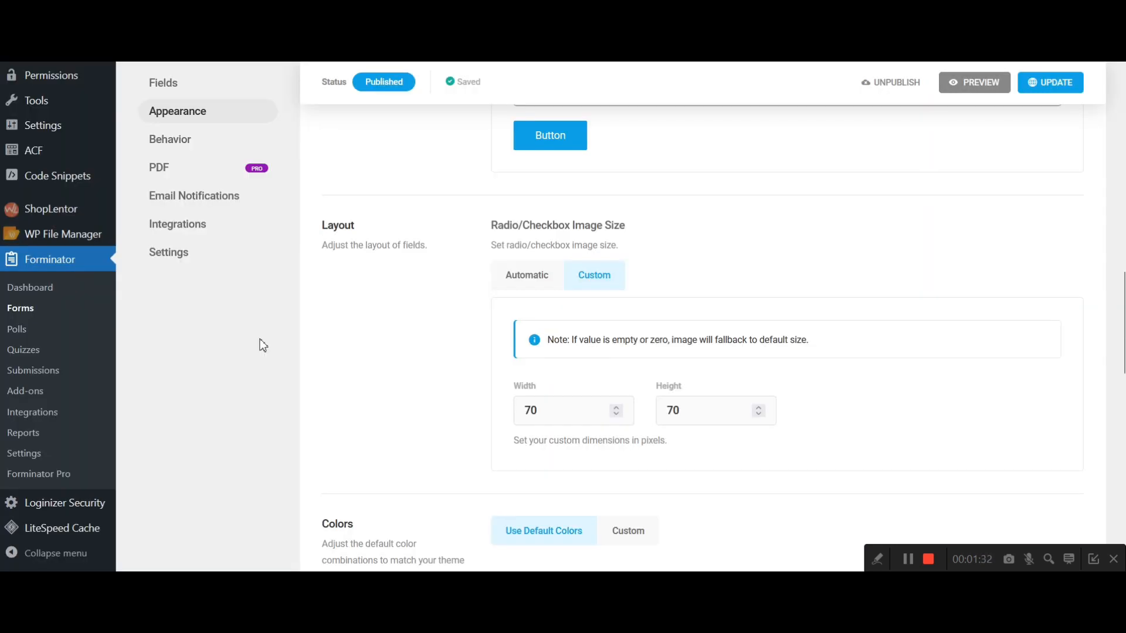
Open the page for adding new plugins in a separate browser tab.
scroll(263, 345, up, 1)
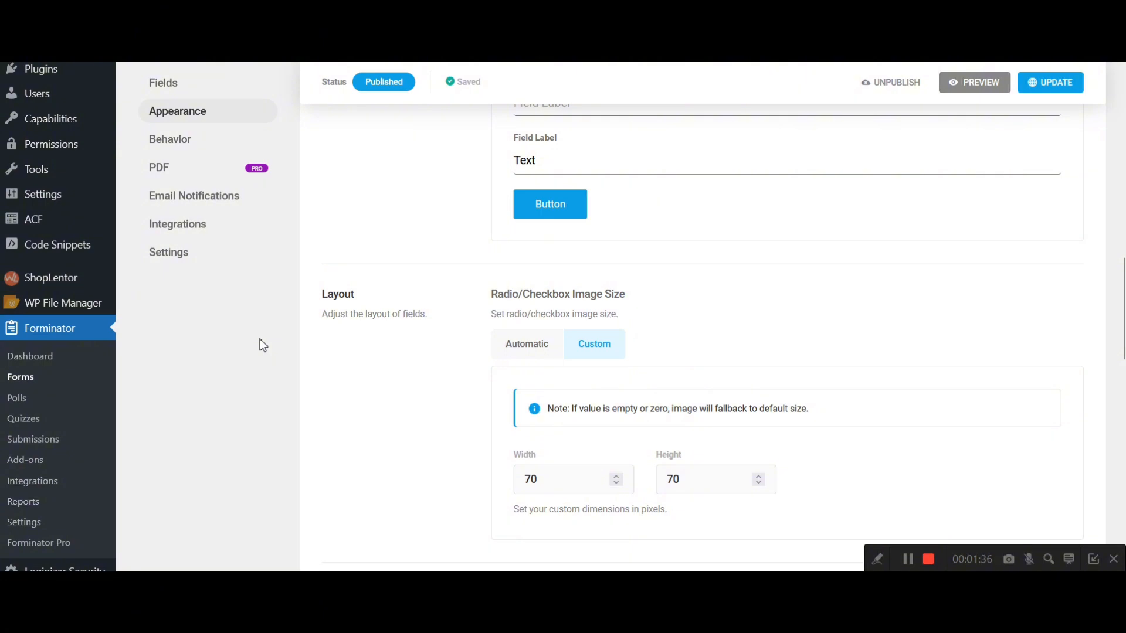
scroll(262, 345, down, 4)
mouse_move(63, 105)
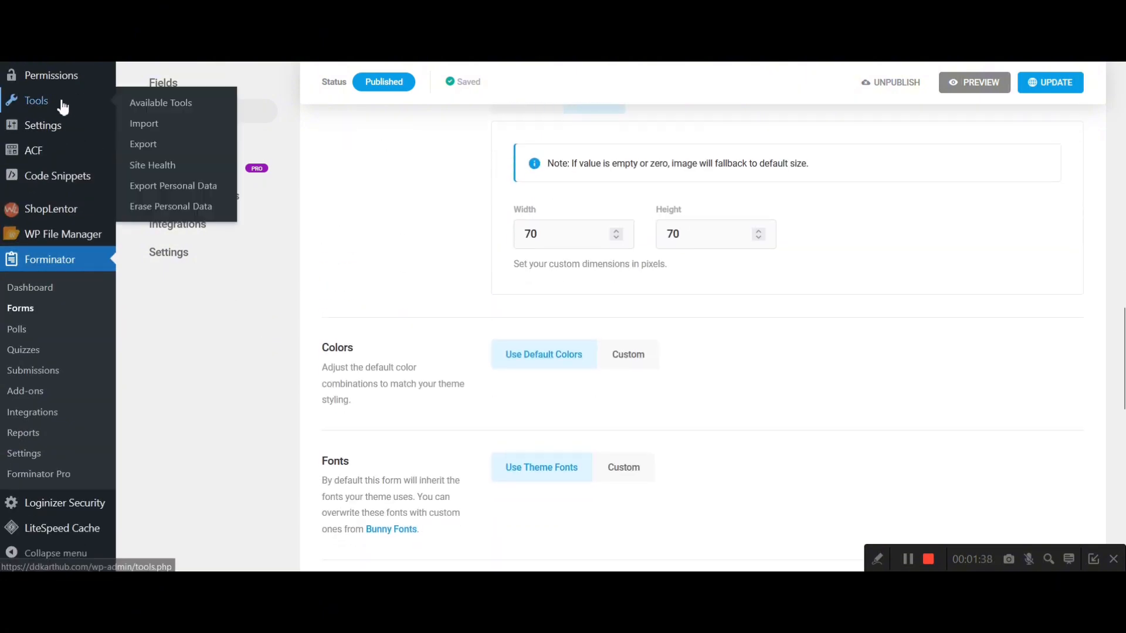
scroll(63, 106, up, 3)
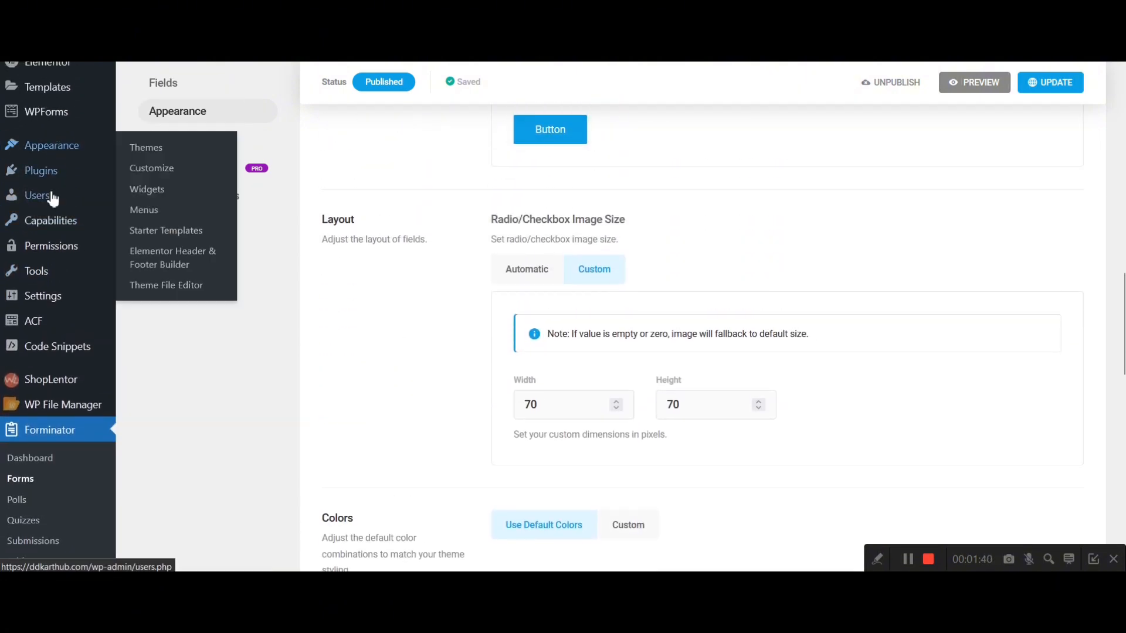
mouse_move(88, 179)
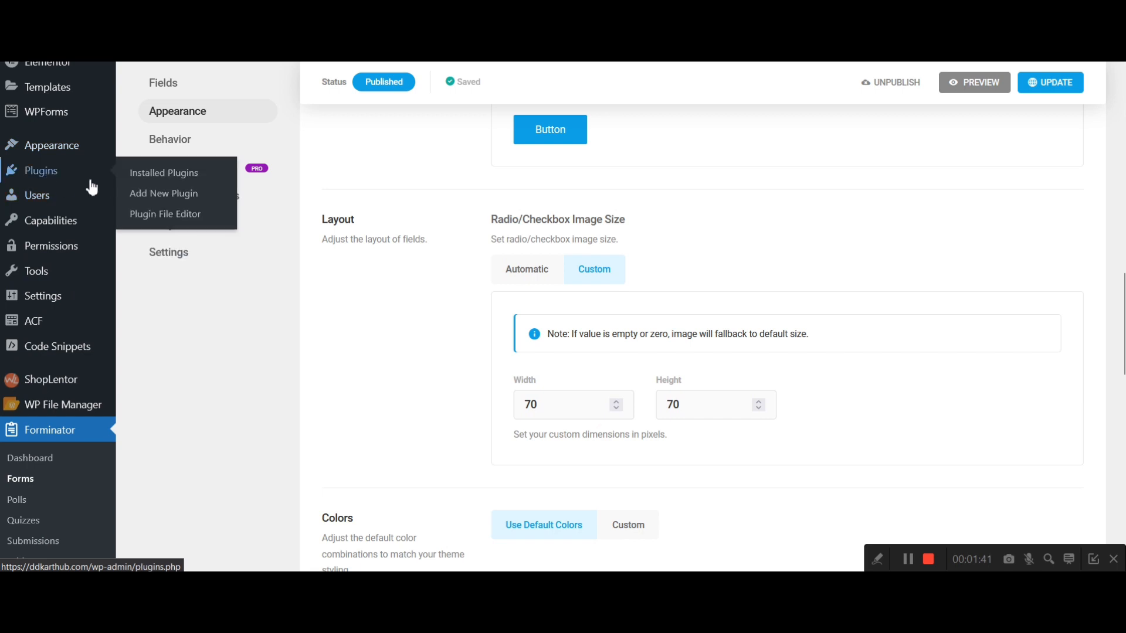
right_click(180, 197)
click(212, 206)
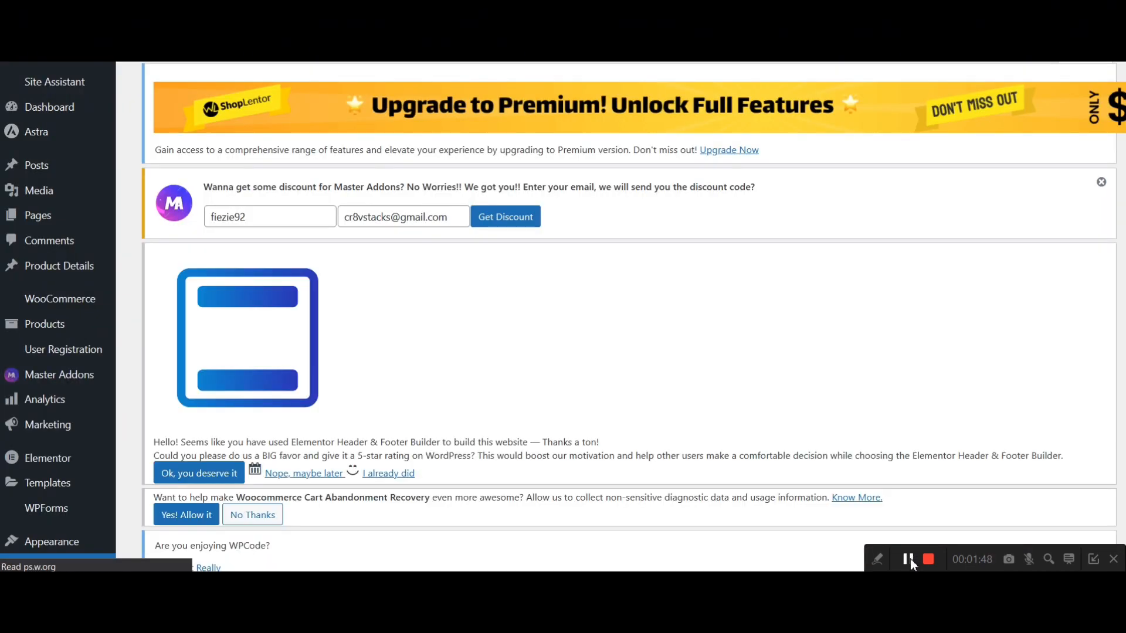
Search the plugin directory for "forminator" and look at where a plugin is installed.
scroll(819, 372, down, 5)
scroll(820, 372, down, 1)
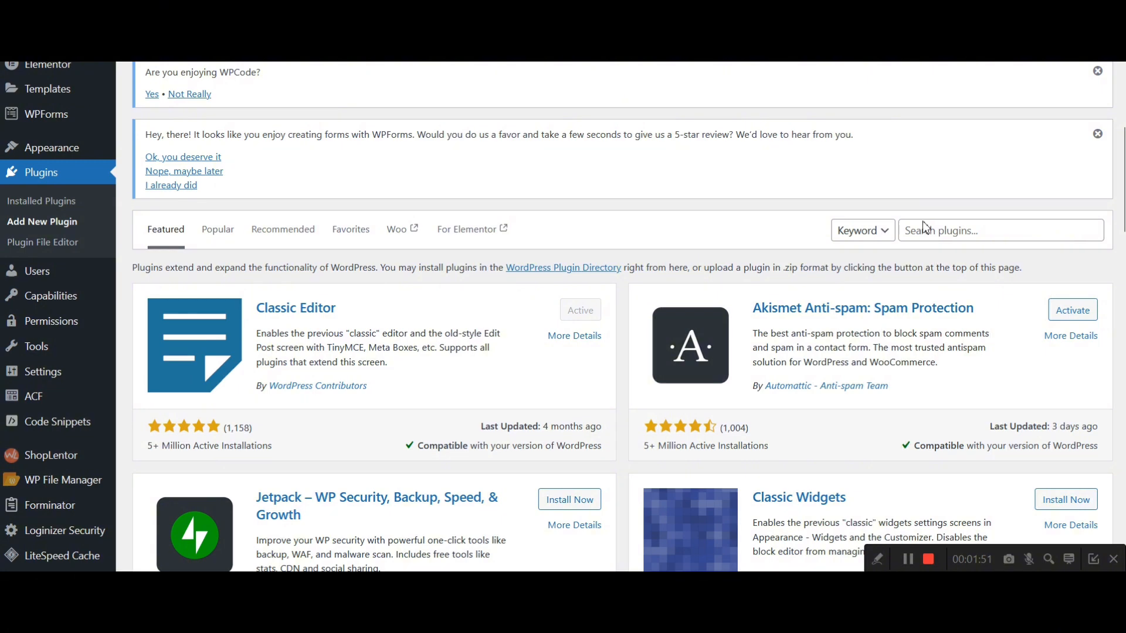
click(923, 223)
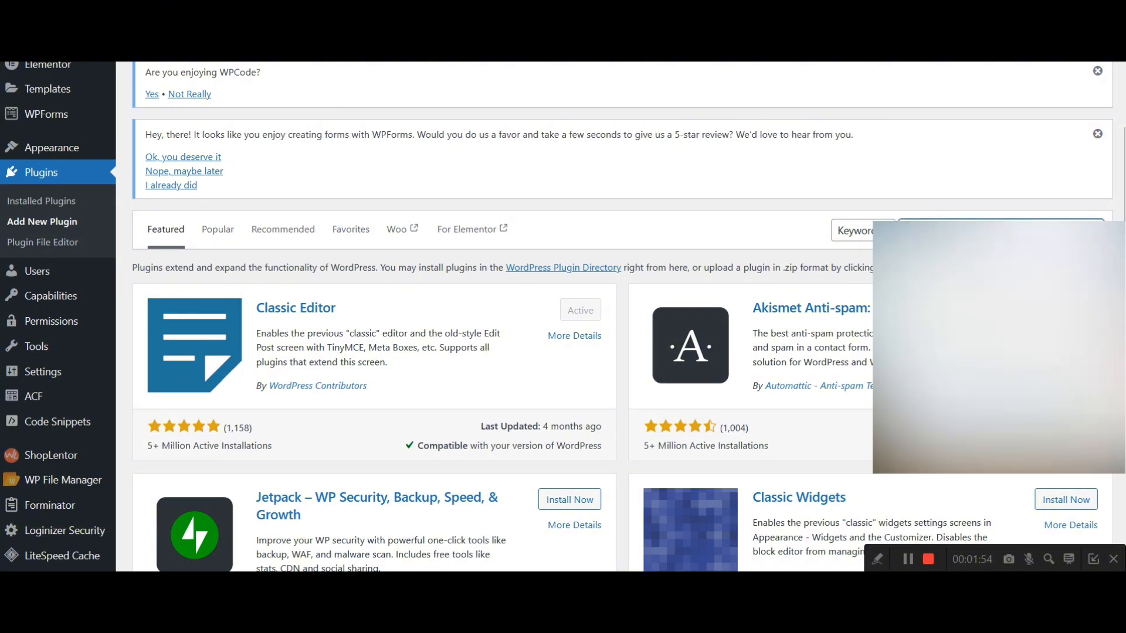
text(forminator)
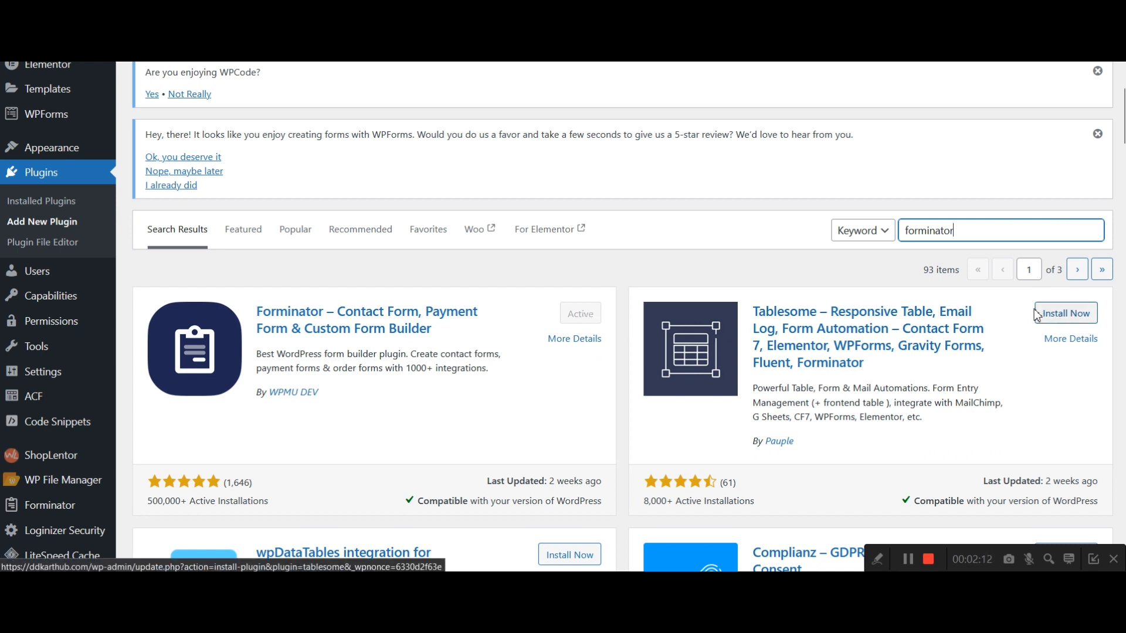
drag(1039, 315, 1084, 324)
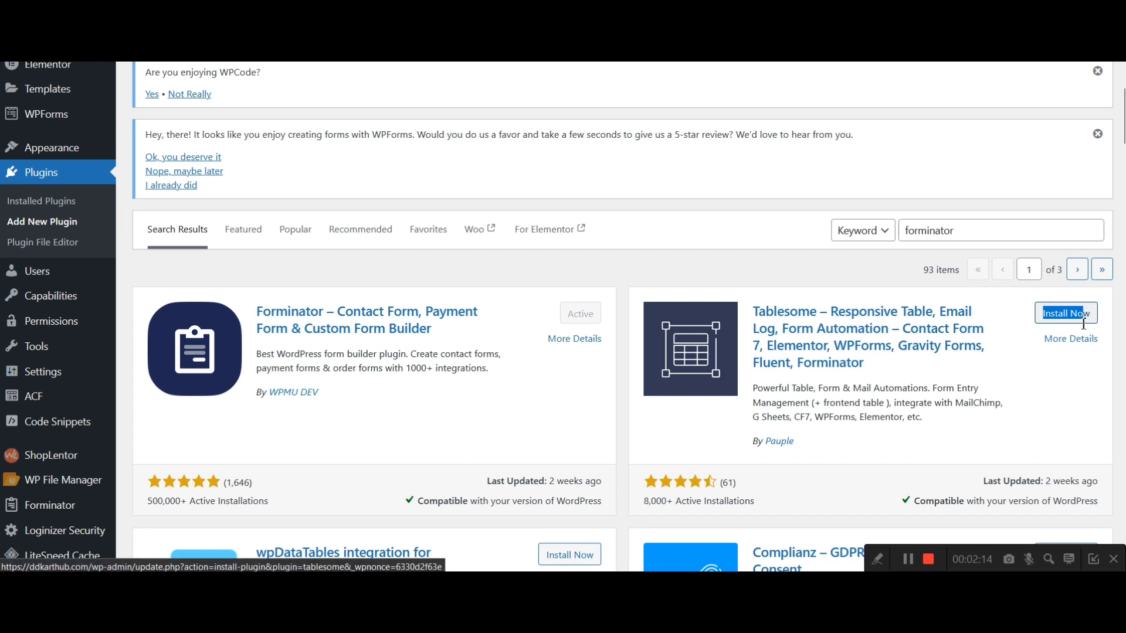
click(1019, 327)
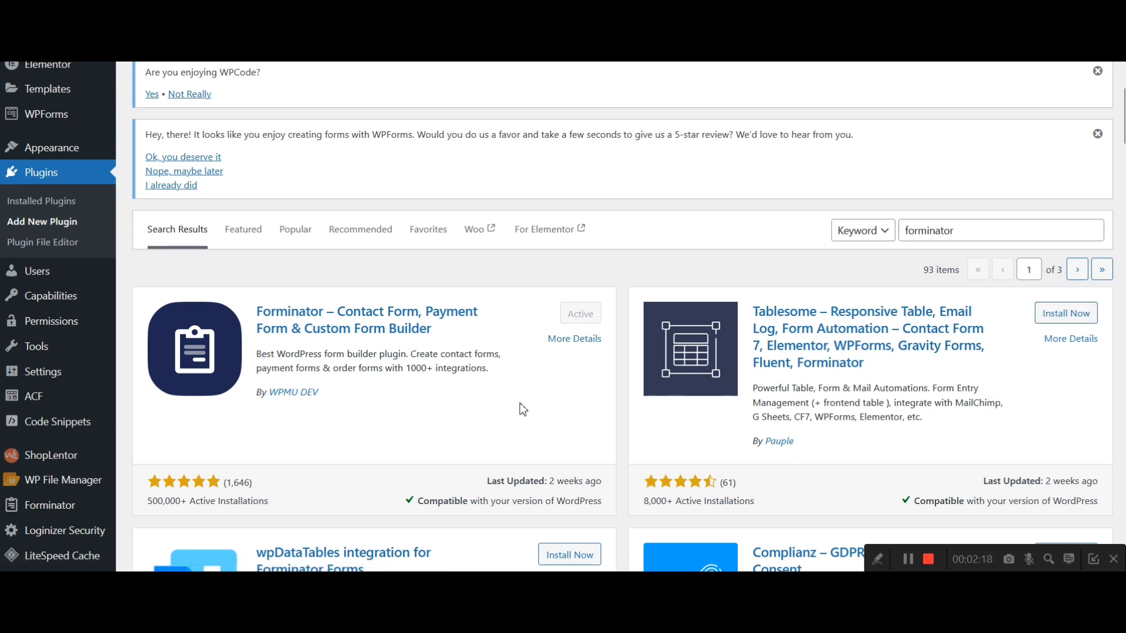
scroll(423, 391, down, 2)
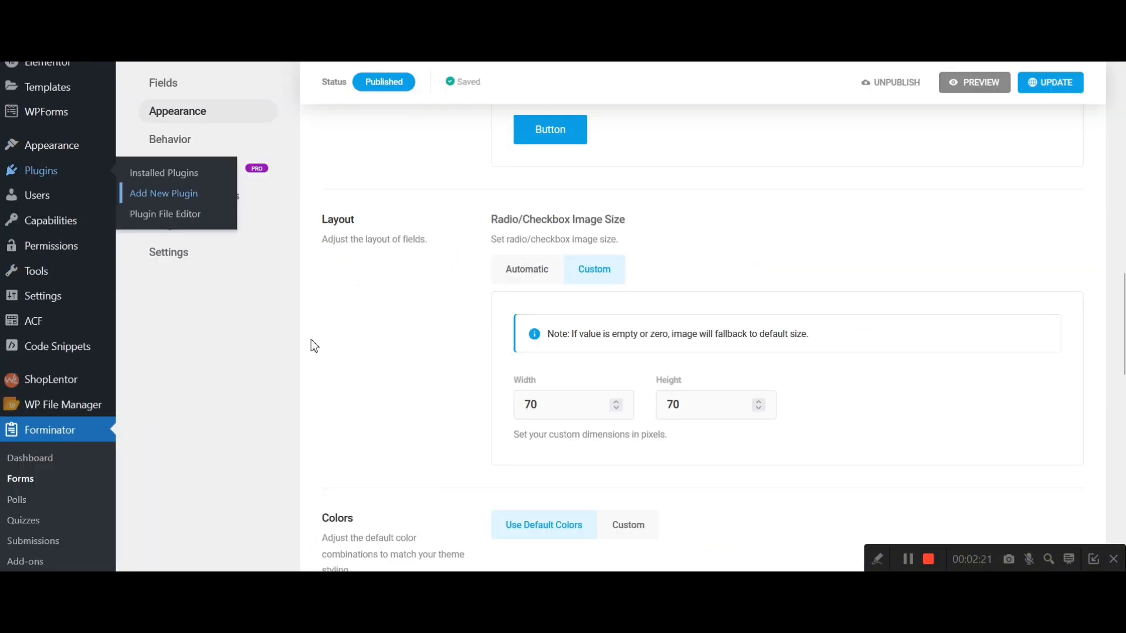
Open Forminator's Forms overview from the form editor.
scroll(311, 344, down, 2)
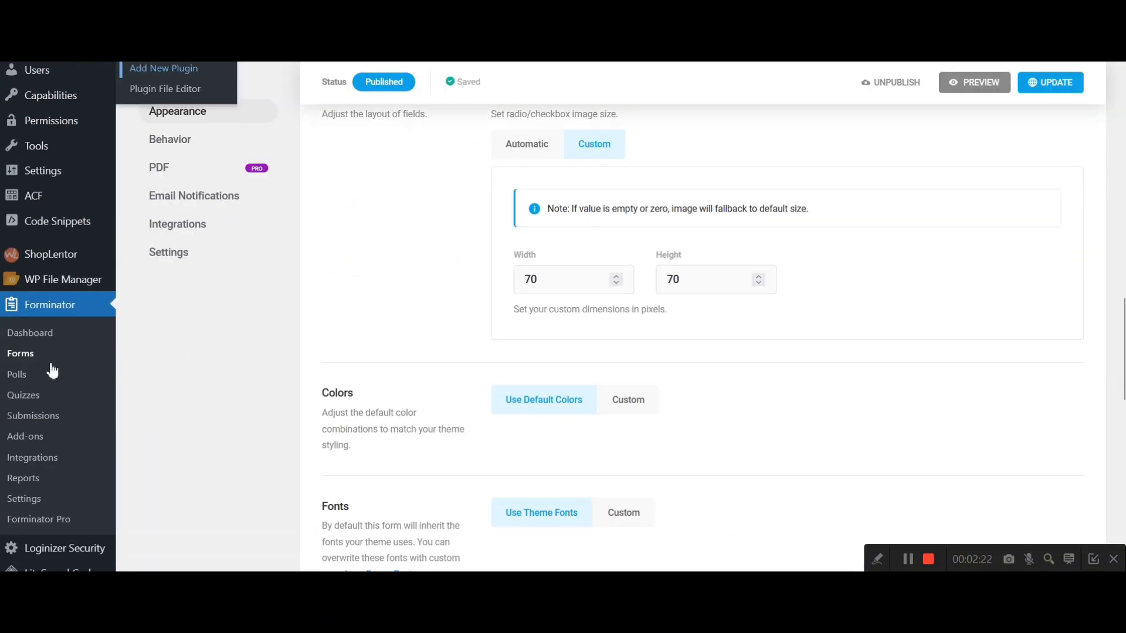
scroll(56, 314, up, 10)
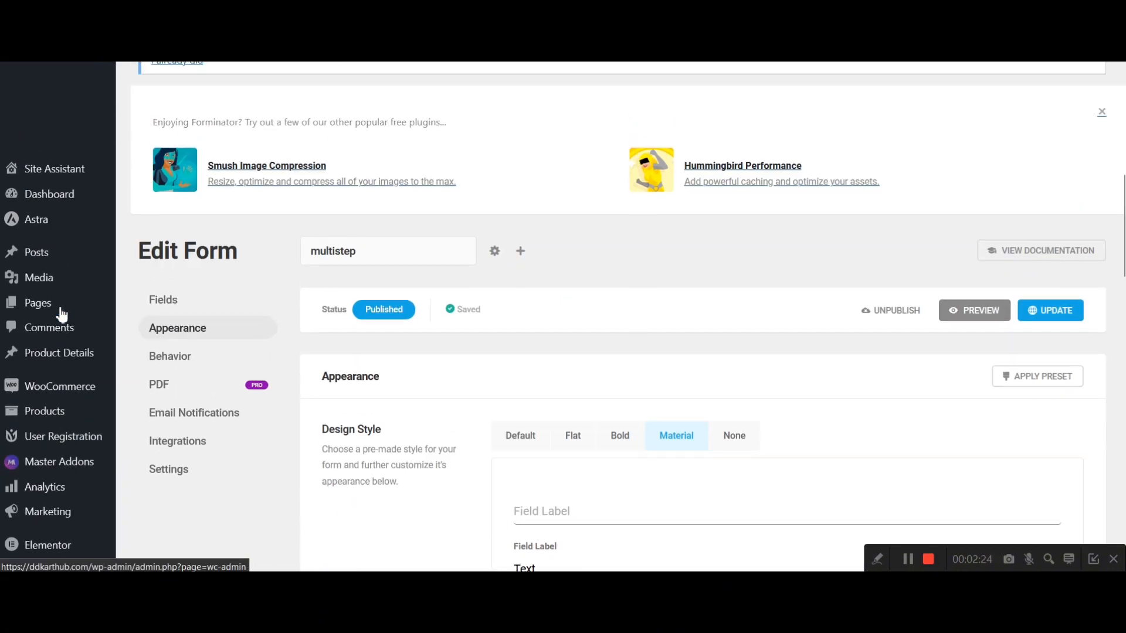
scroll(62, 315, down, 5)
scroll(61, 315, down, 5)
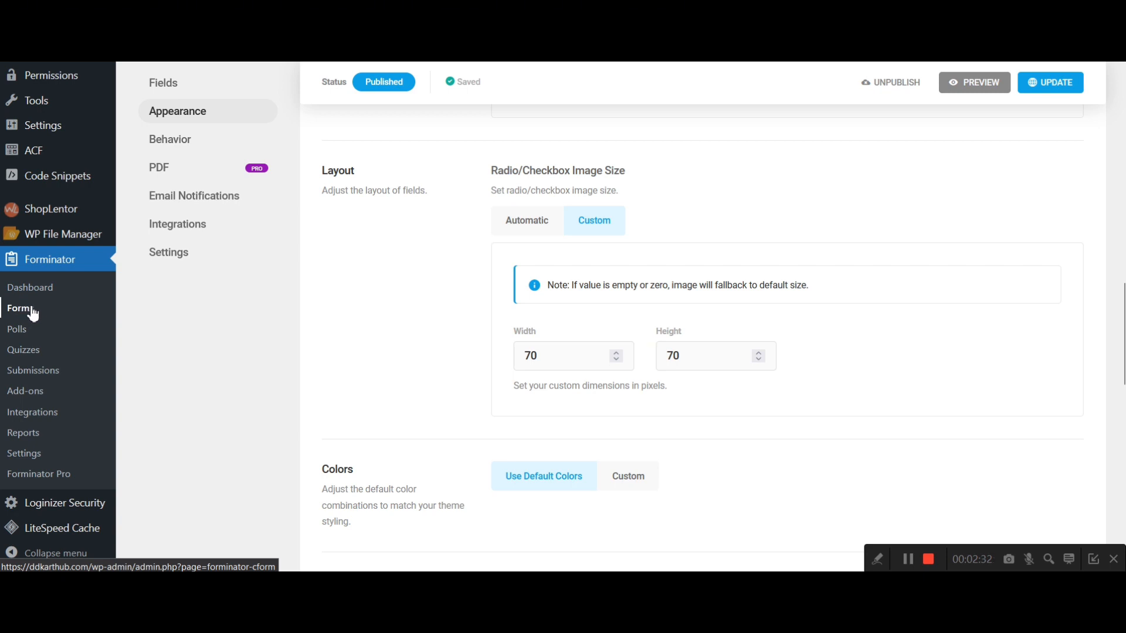
scroll(414, 322, up, 1)
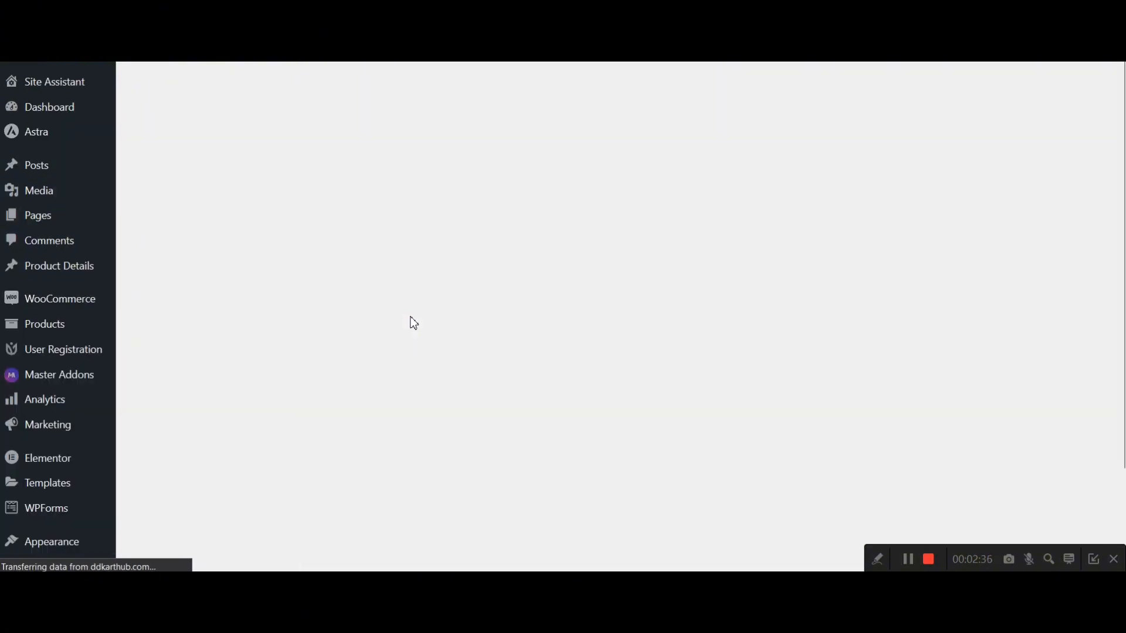
scroll(414, 322, down, 7)
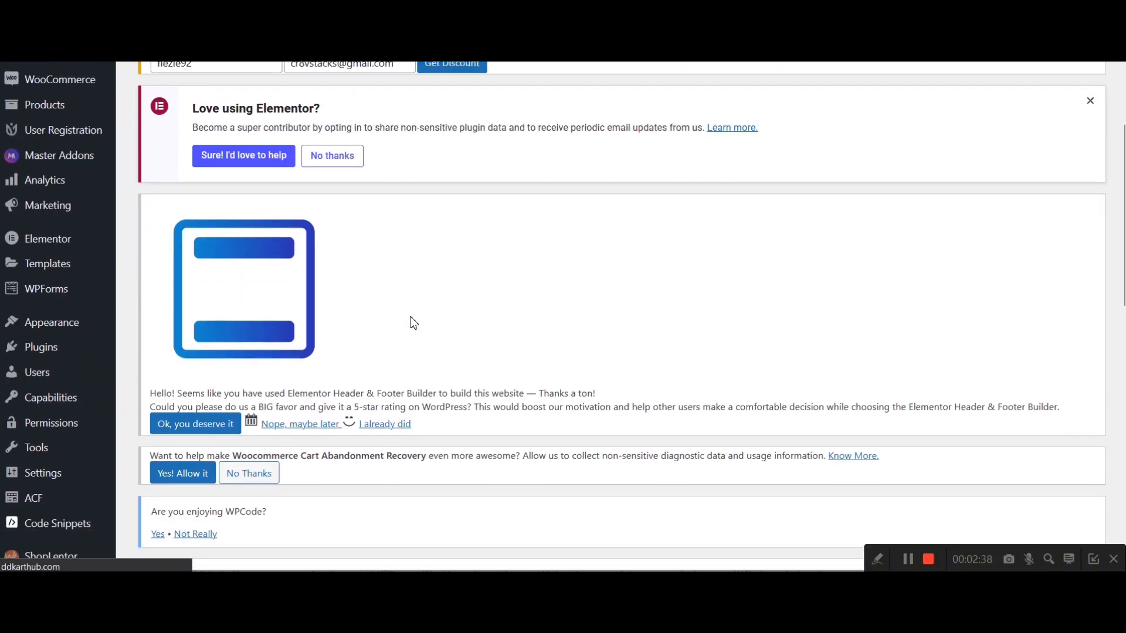
scroll(413, 323, down, 7)
scroll(414, 323, up, 2)
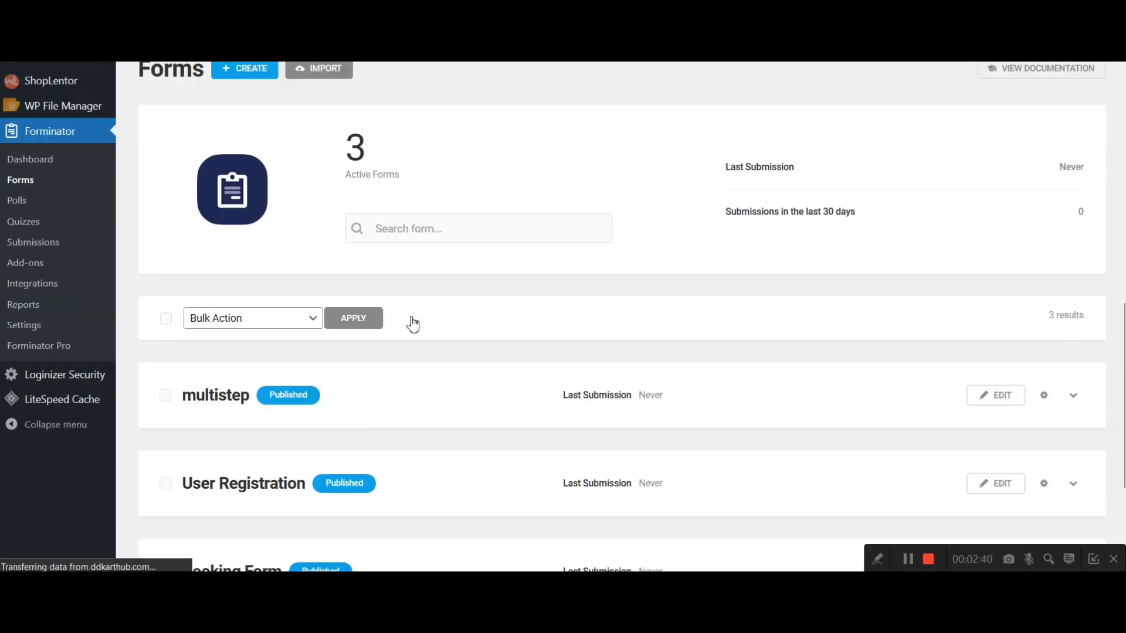
scroll(414, 325, up, 1)
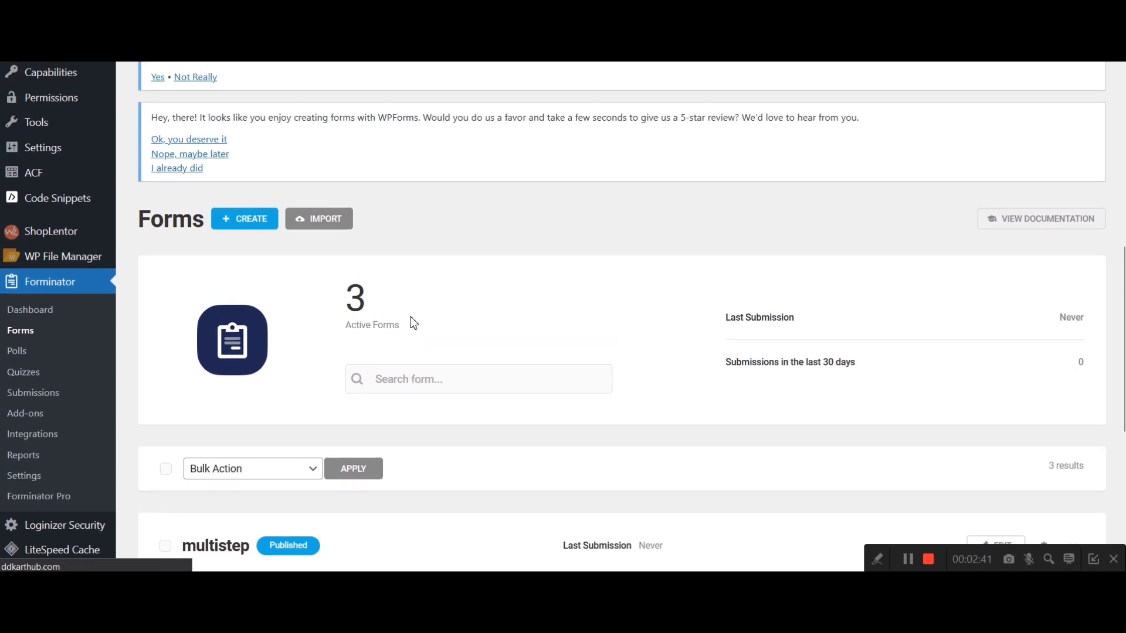
Create a new form from the Blank template and name it "Multistep Form".
click(251, 229)
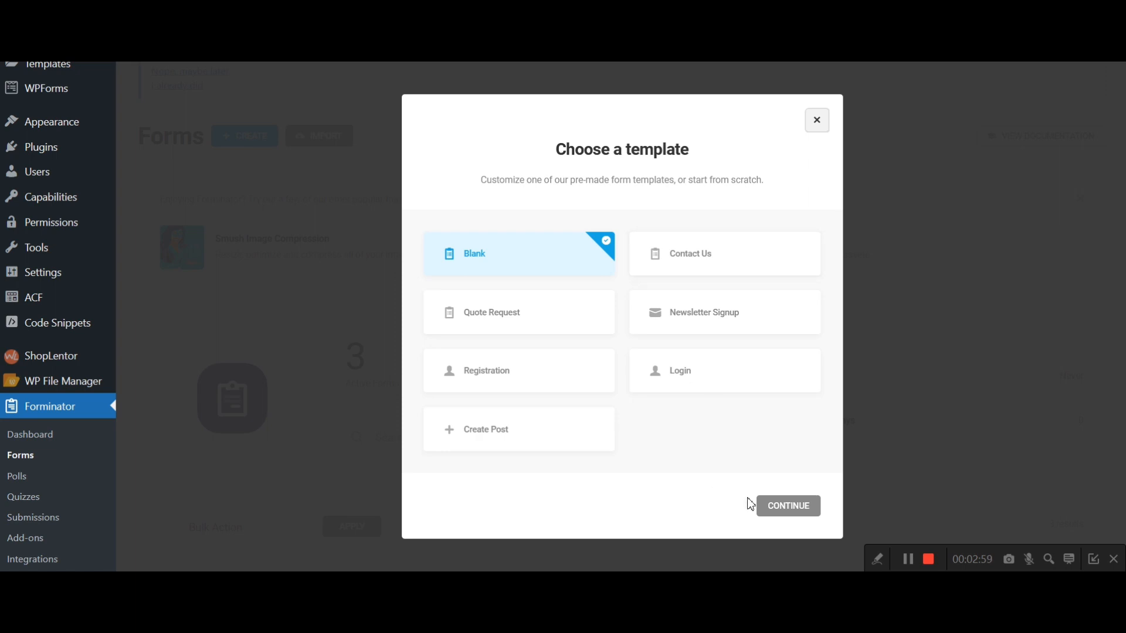
click(789, 506)
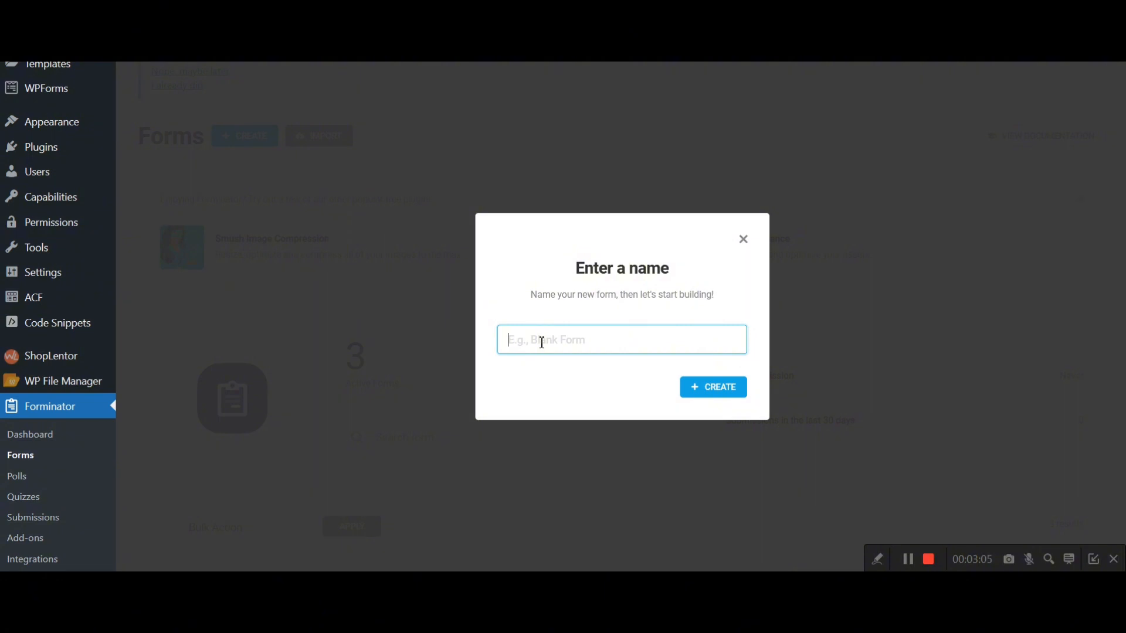
text(Multistep Form)
click(717, 391)
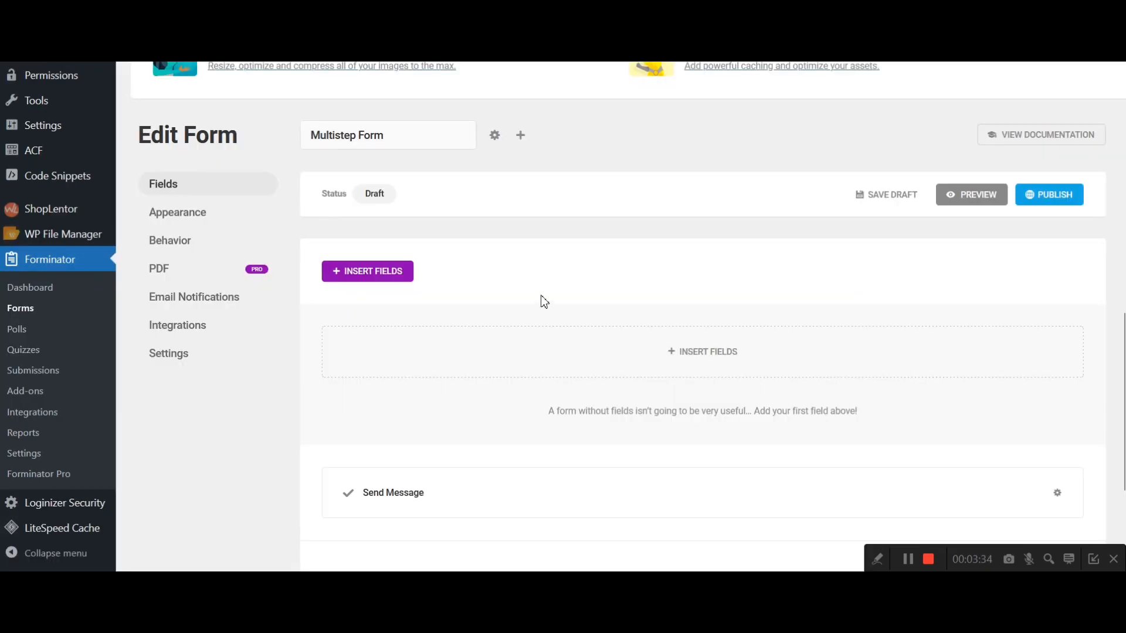
Insert Name and Email fields into the empty form.
click(666, 304)
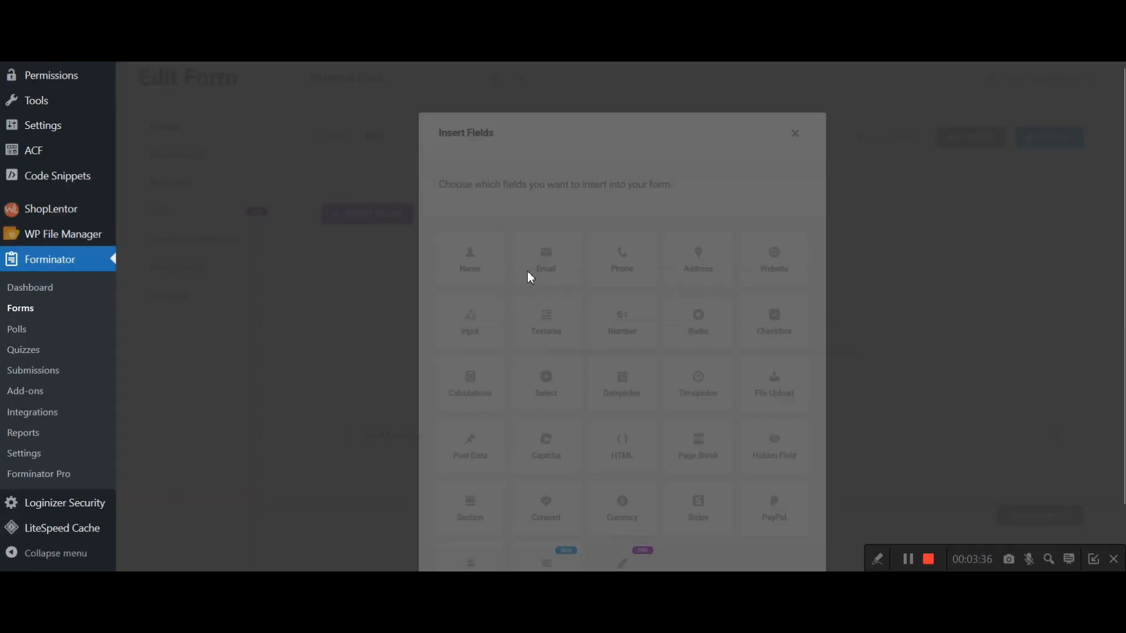
click(460, 248)
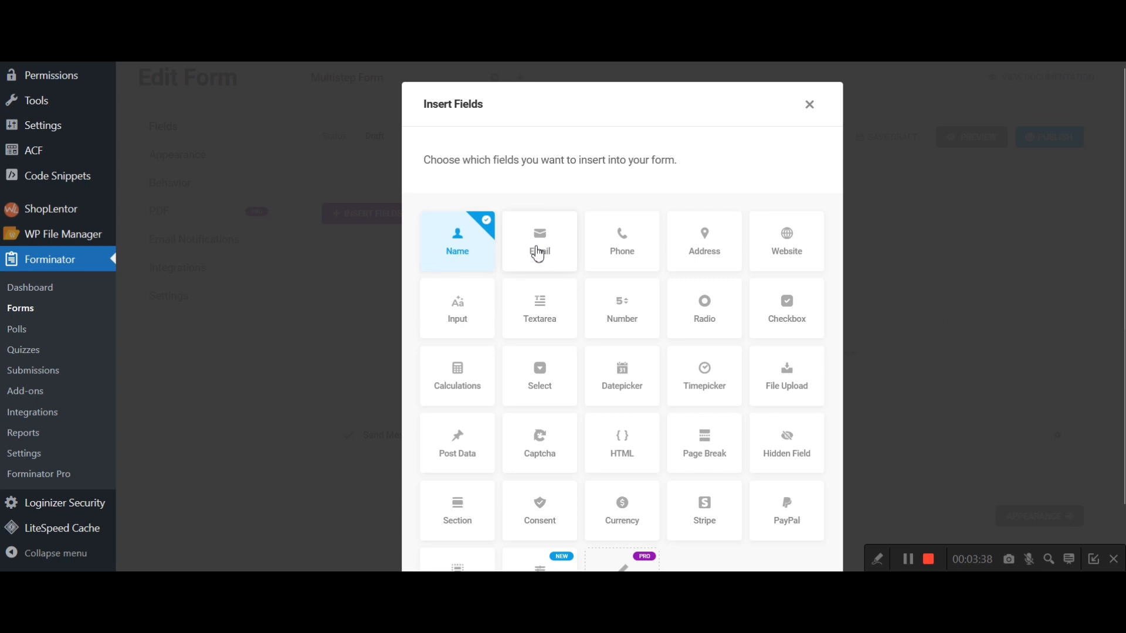
click(536, 252)
scroll(653, 184, down, 3)
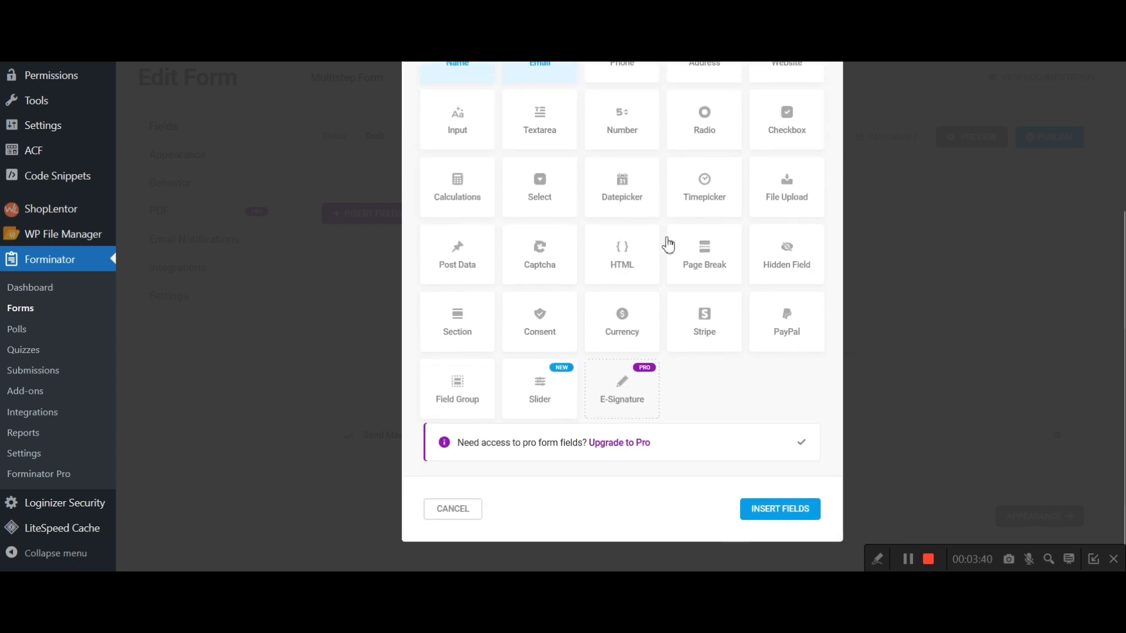
click(791, 522)
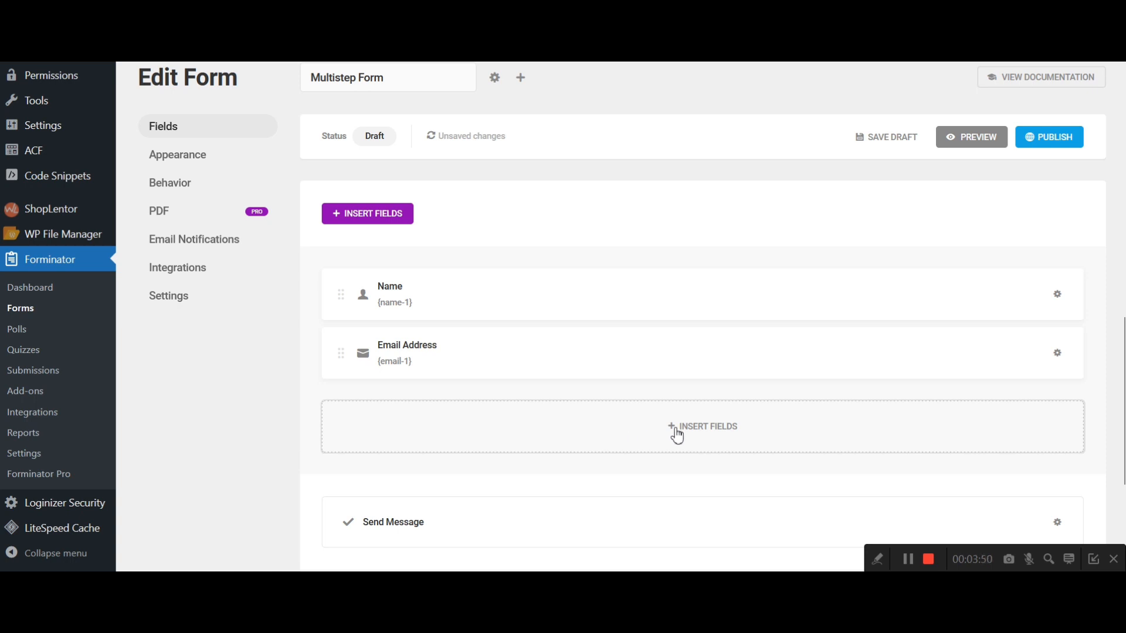
Insert a Page Break field below the Email Address field.
click(677, 435)
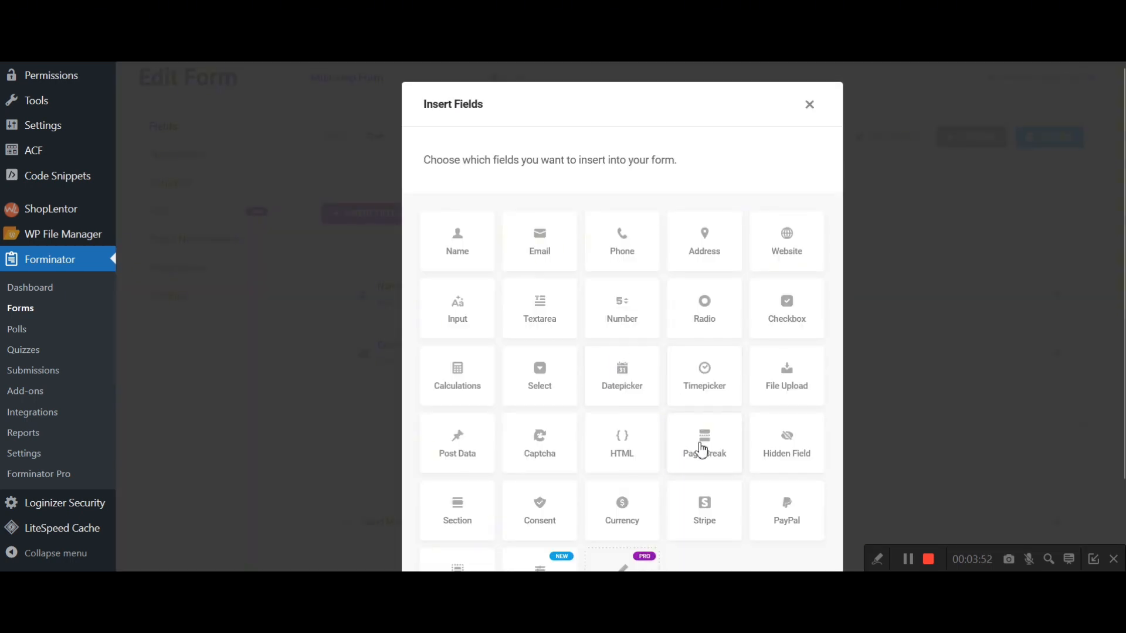
click(701, 449)
scroll(700, 449, down, 3)
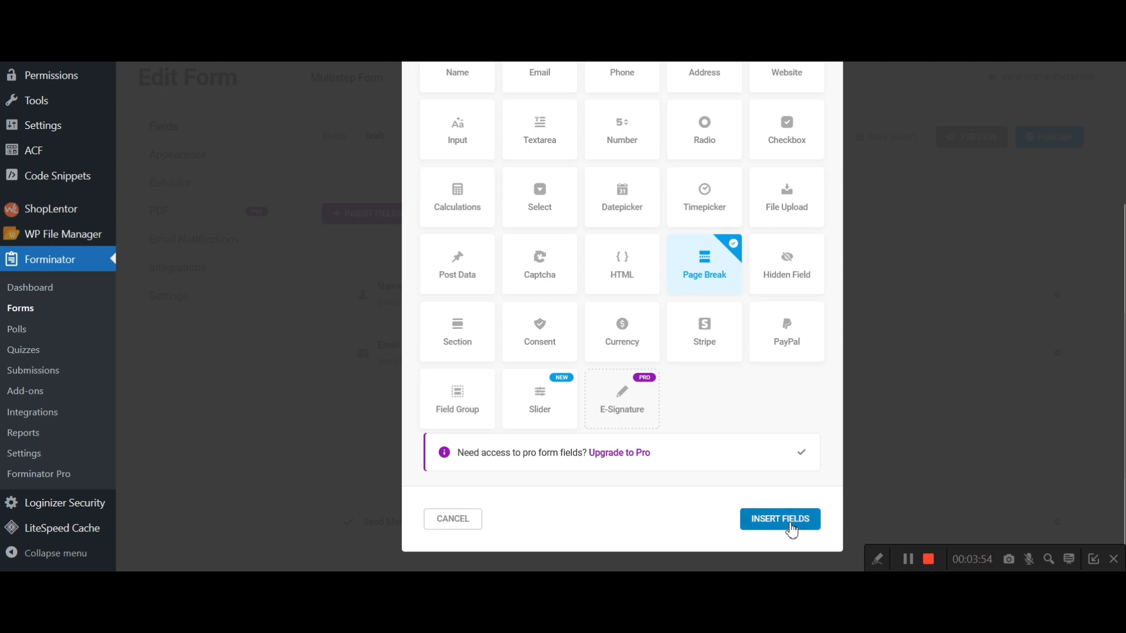
click(780, 519)
scroll(507, 378, down, 1)
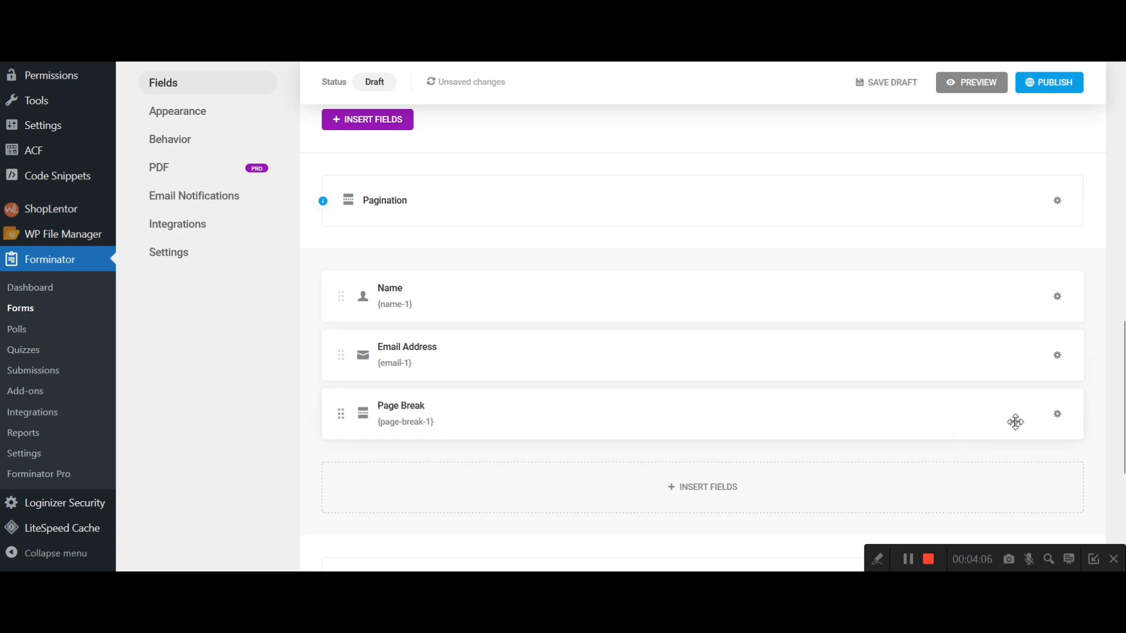
Delete the Page Break field from the form.
click(1058, 415)
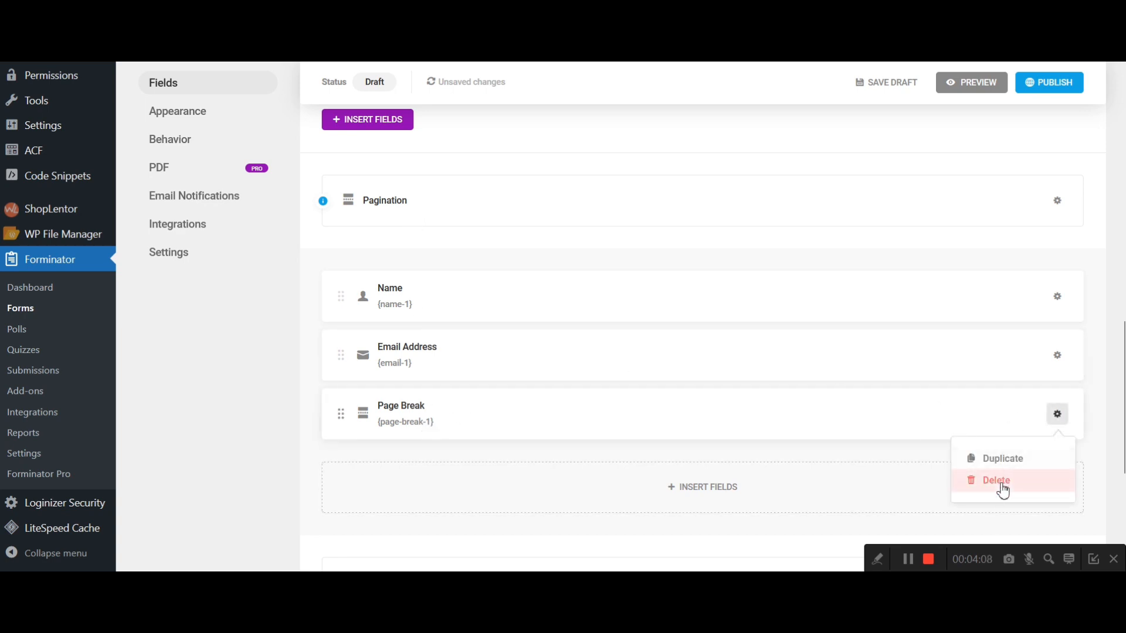
click(997, 481)
scroll(558, 270, up, 3)
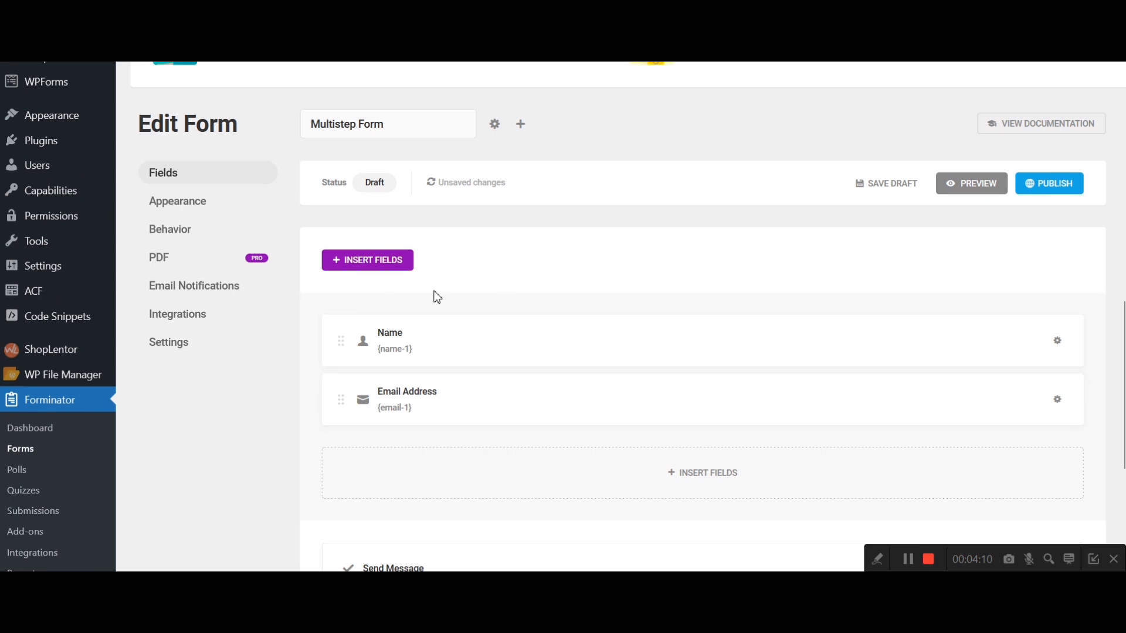
Add a Page Break again after the Email Address field.
click(639, 478)
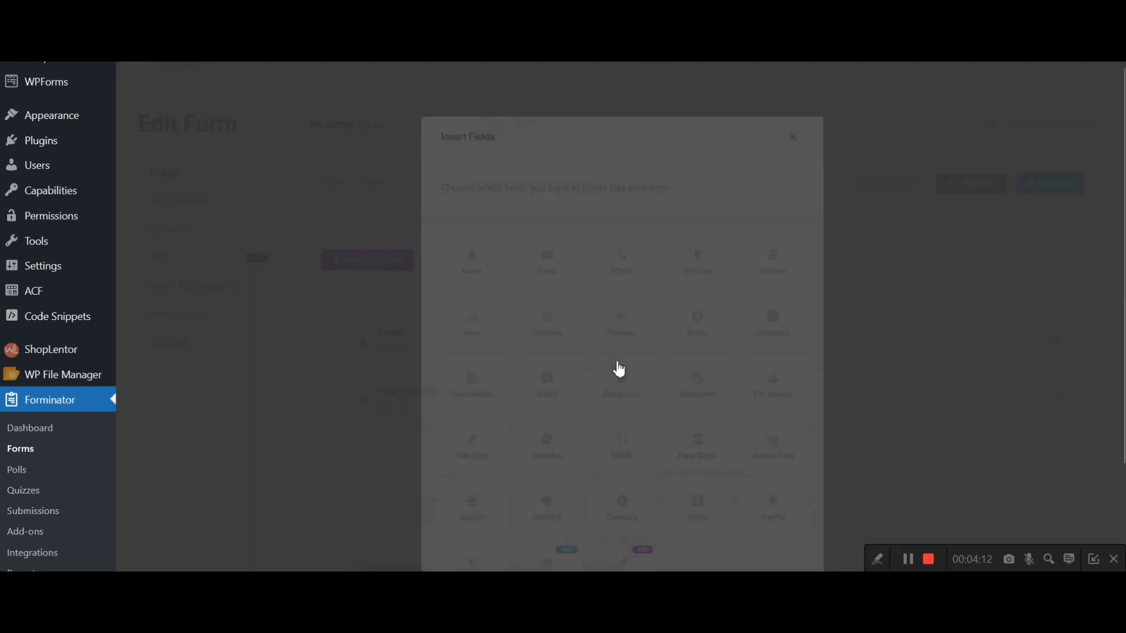
click(695, 466)
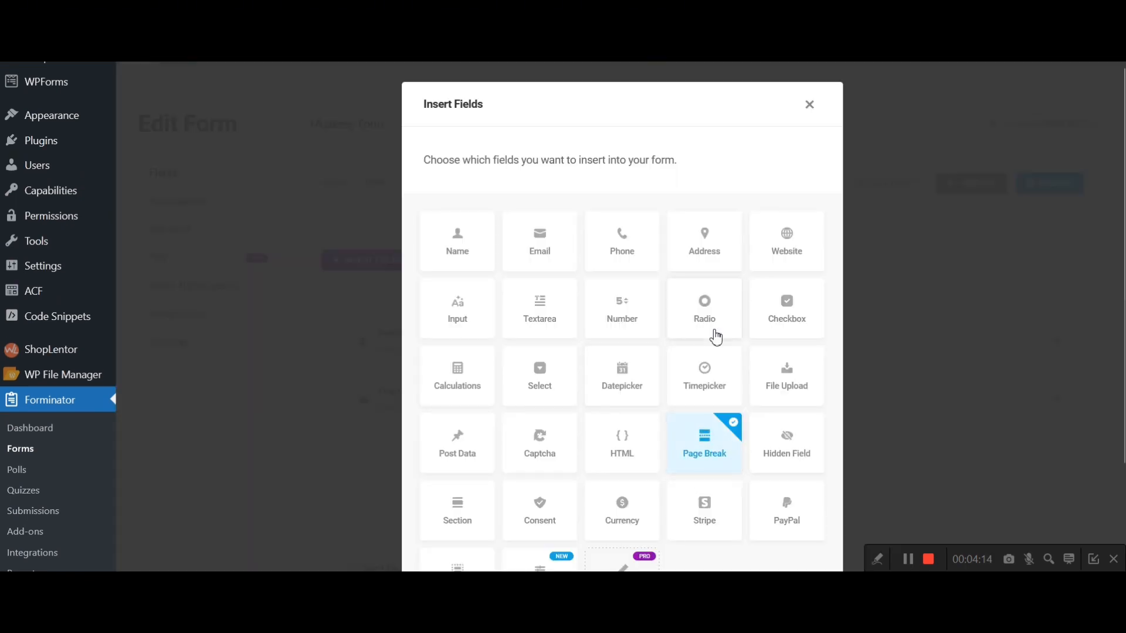
scroll(715, 352, down, 3)
click(781, 547)
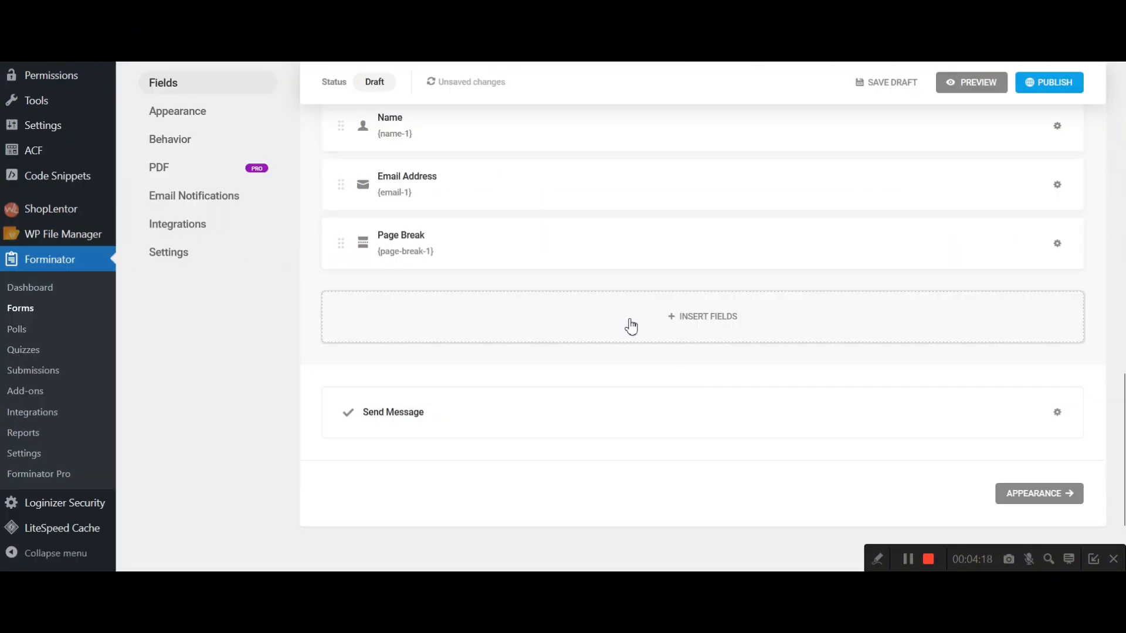
Insert Website and Select fields below the Page Break field.
click(630, 325)
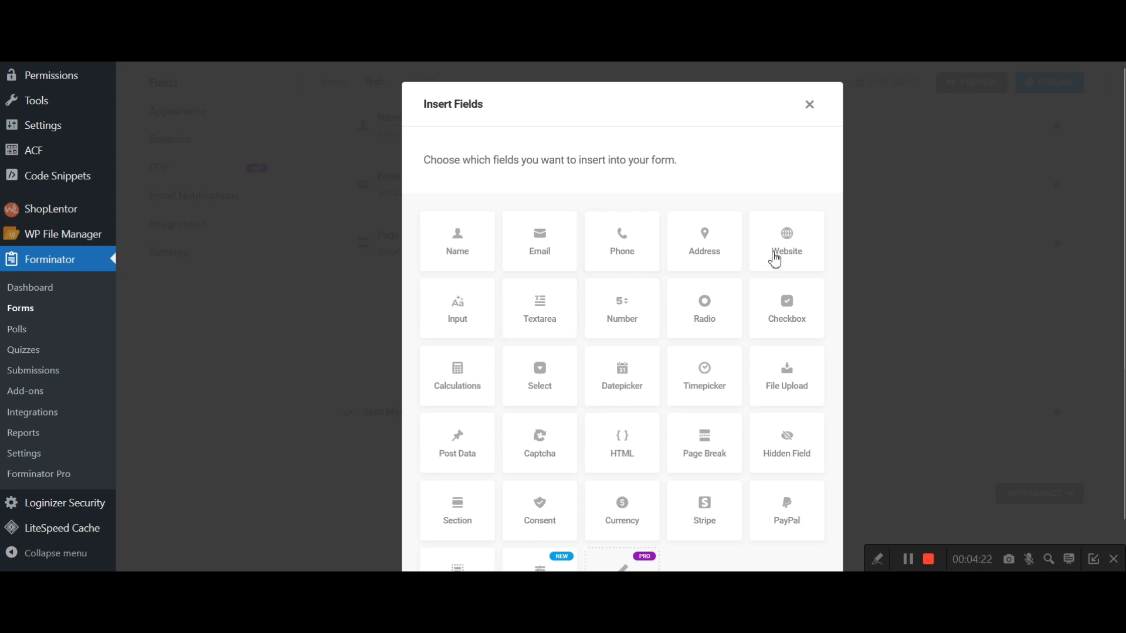
click(778, 253)
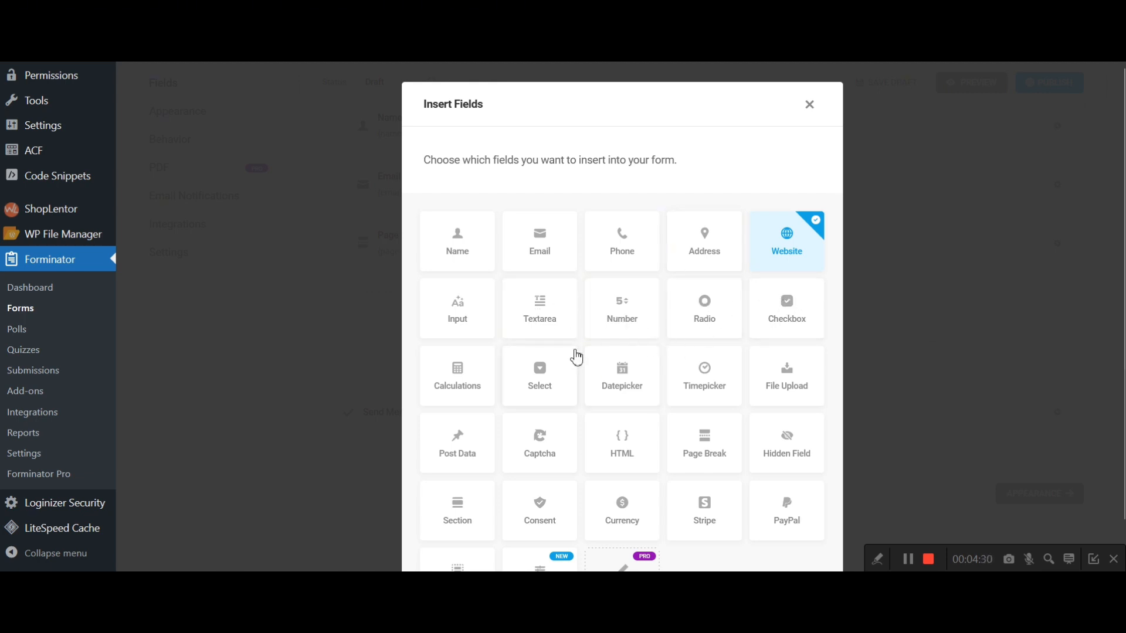
click(573, 357)
scroll(675, 468, down, 3)
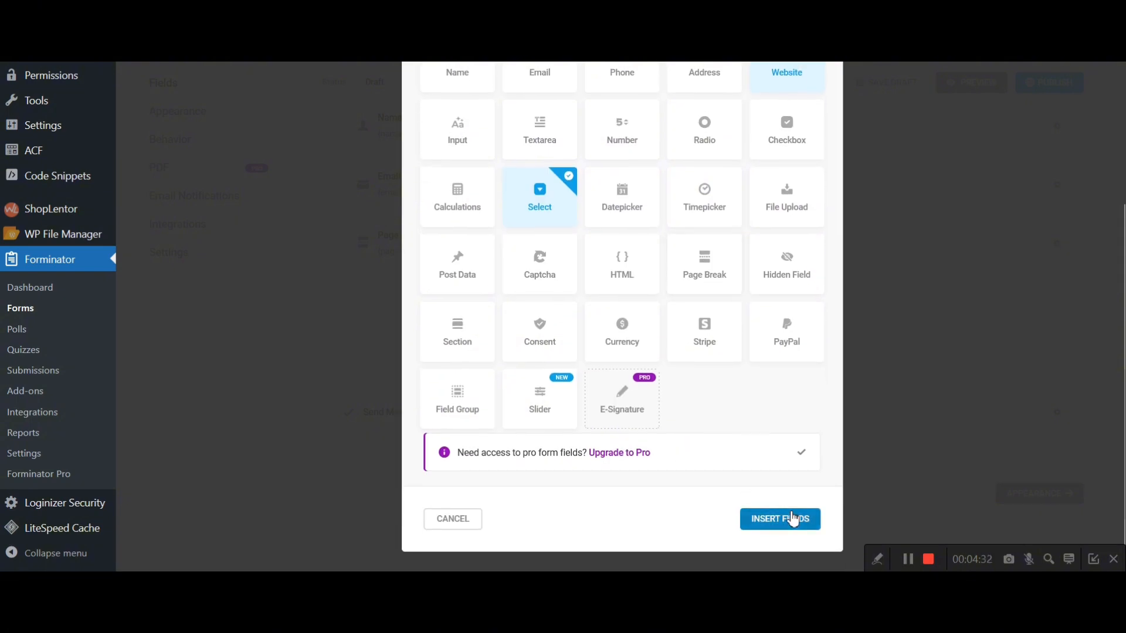
click(794, 519)
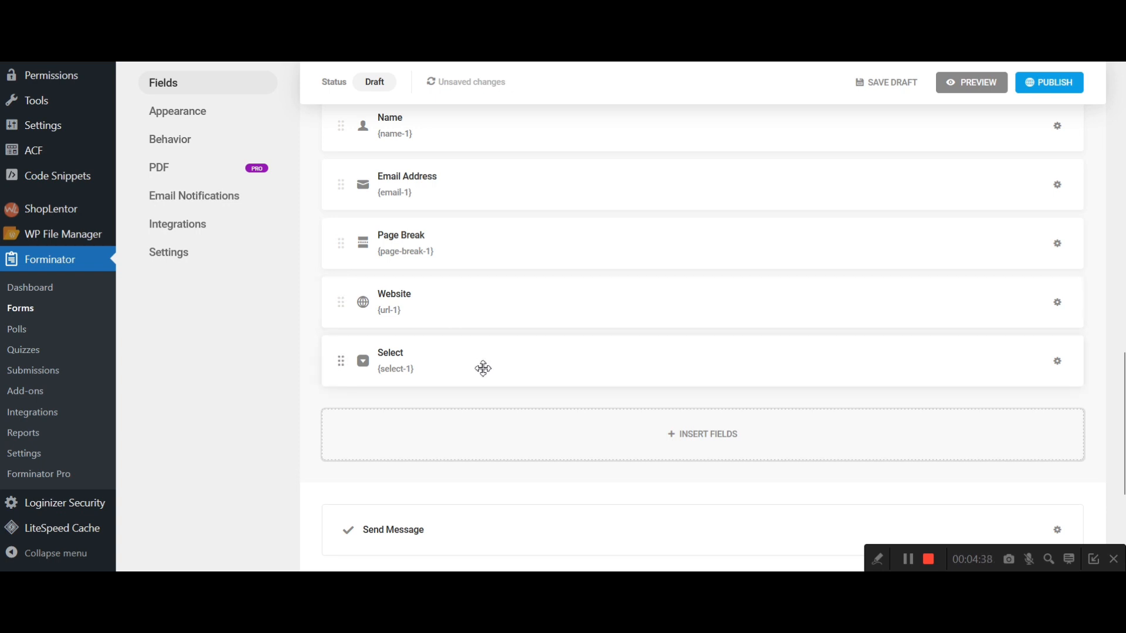
Set the Select field's placeholder to "Choose a size".
click(483, 368)
click(472, 287)
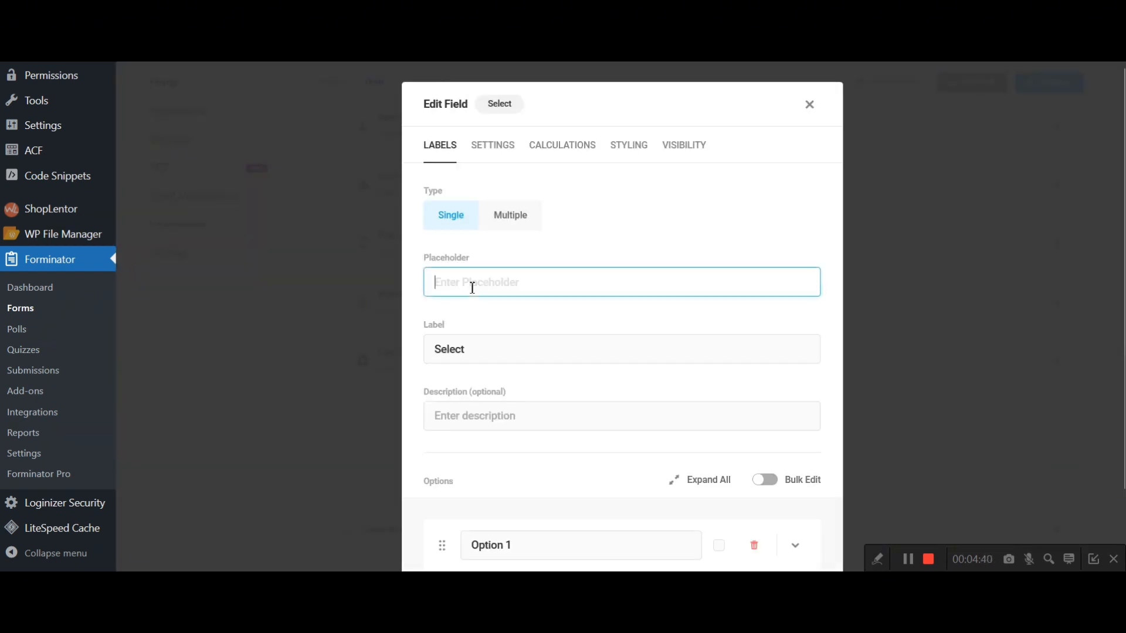
text(Choose a siz)
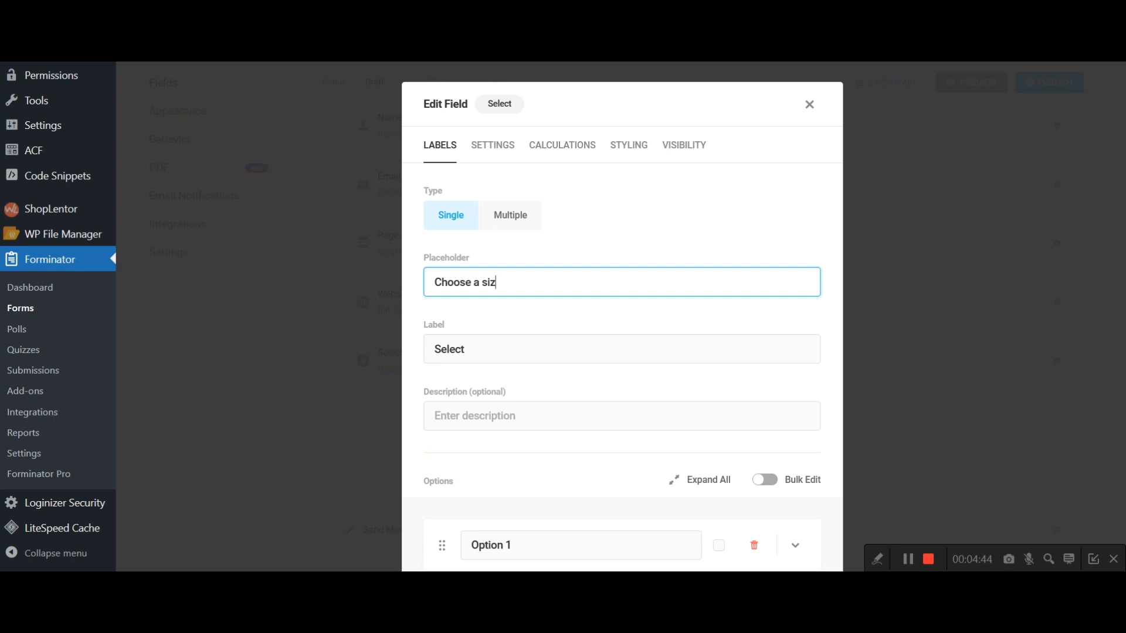
text(e)
scroll(501, 362, down, 2)
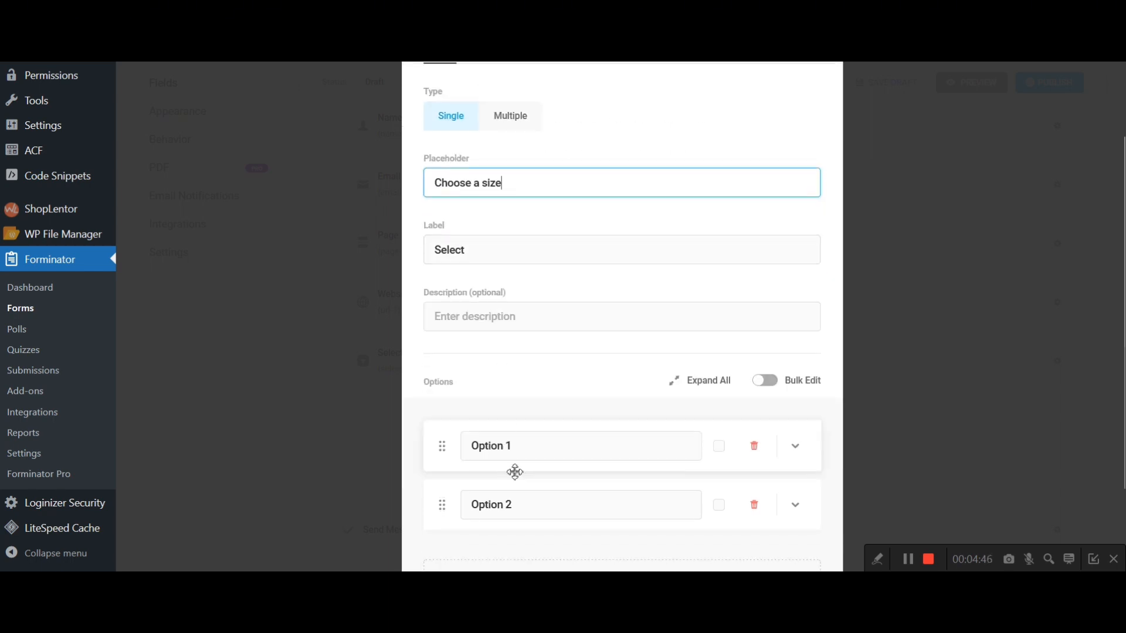
double_click(460, 250)
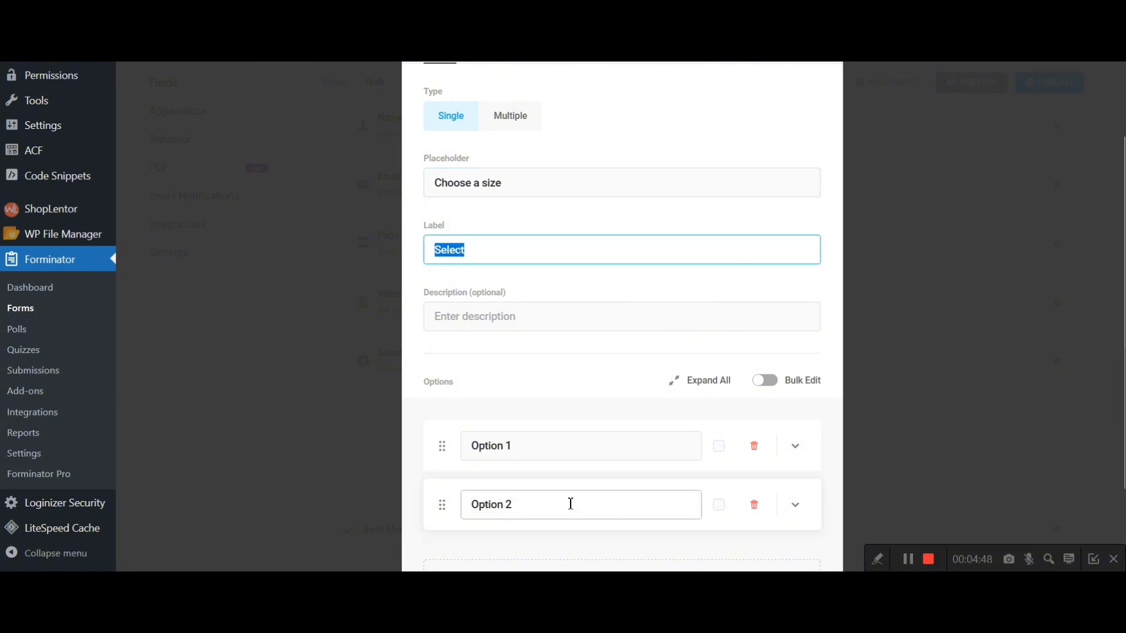
Rename the Select field's two options to "XL" and "XXL" and apply the field changes.
click(538, 436)
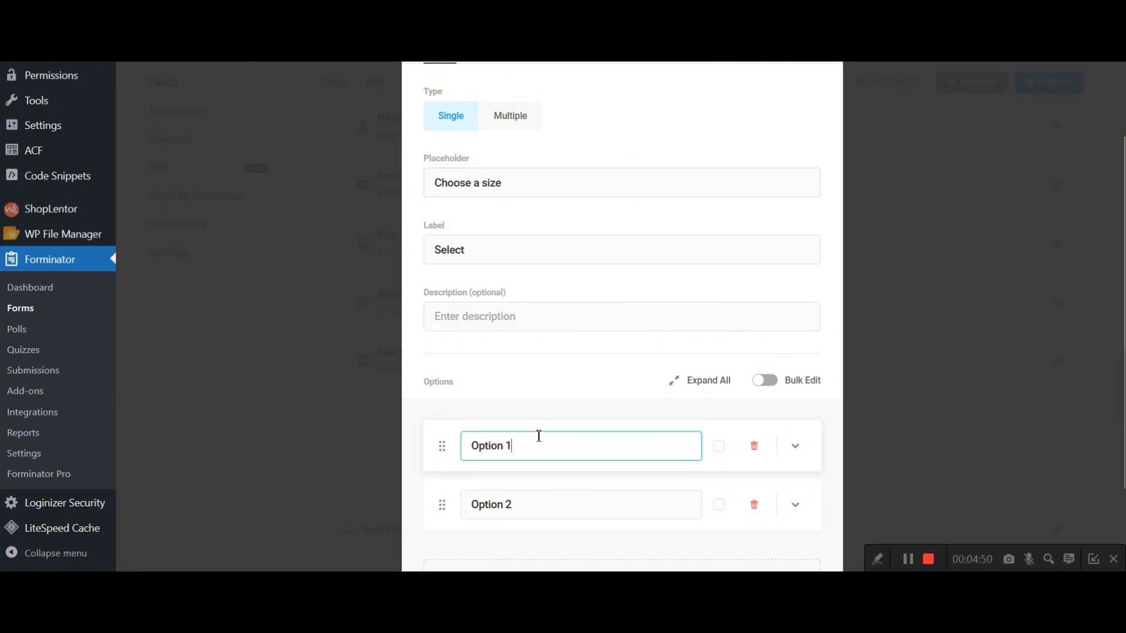
triple_click(539, 435)
text(XL)
double_click(532, 500)
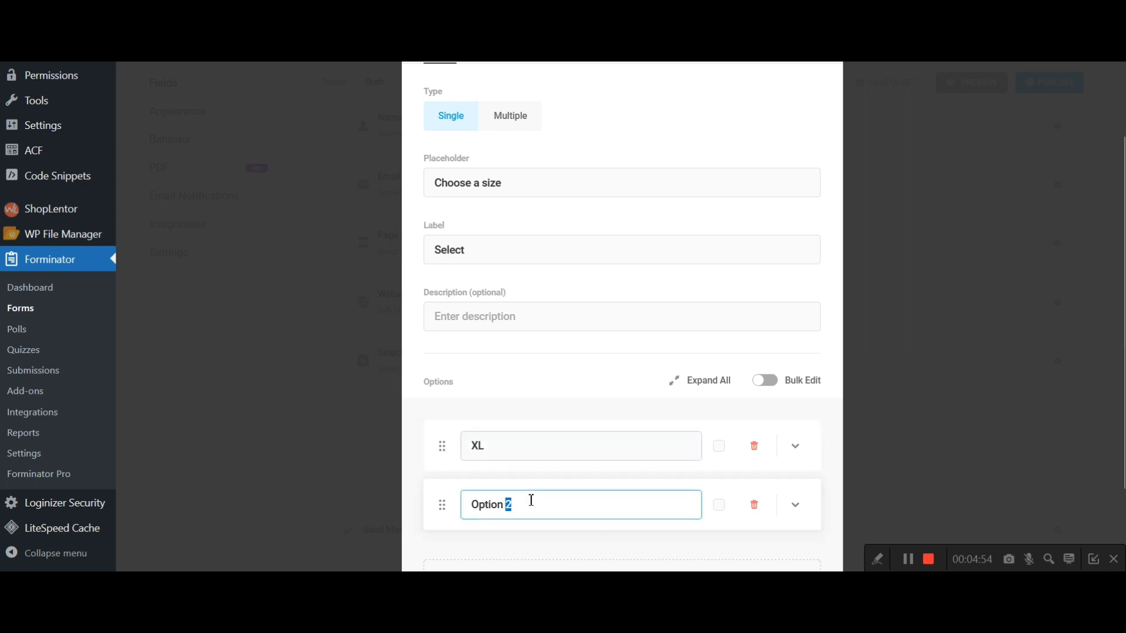
triple_click(531, 500)
text(XXL)
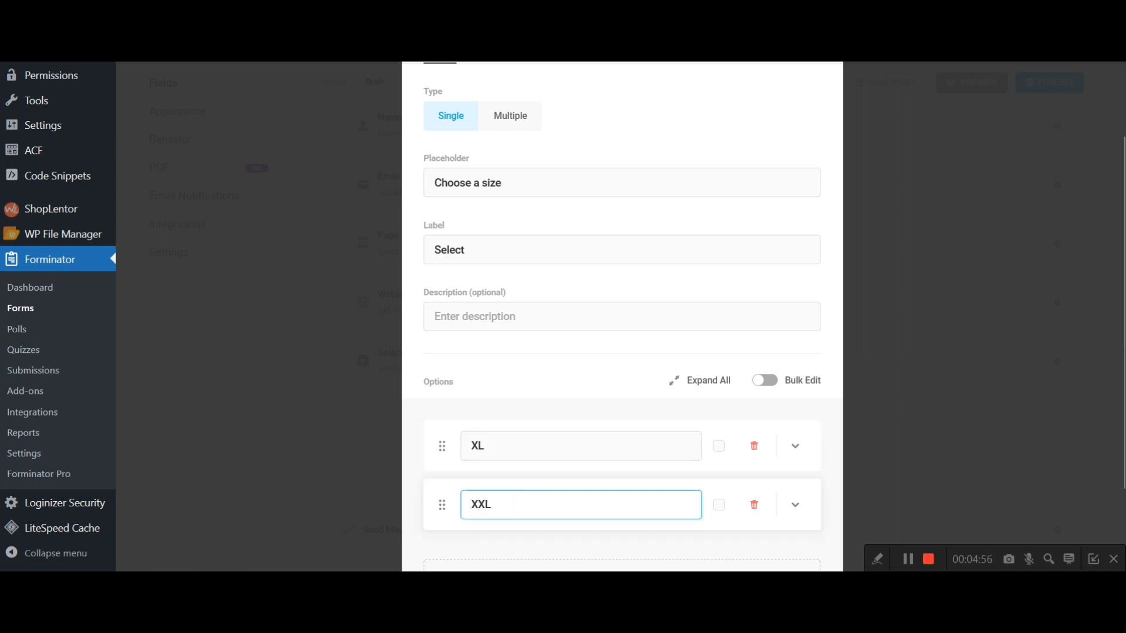
scroll(574, 486, down, 3)
click(772, 520)
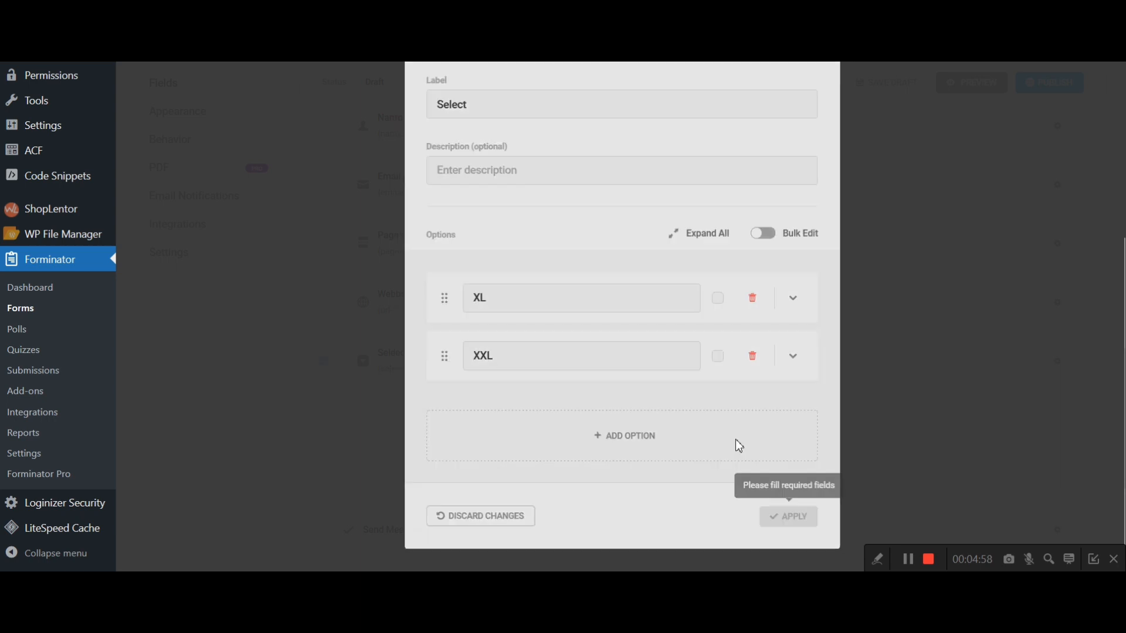
Preview the form to check its pages and progress steps, and close the preview.
scroll(625, 238, up, 3)
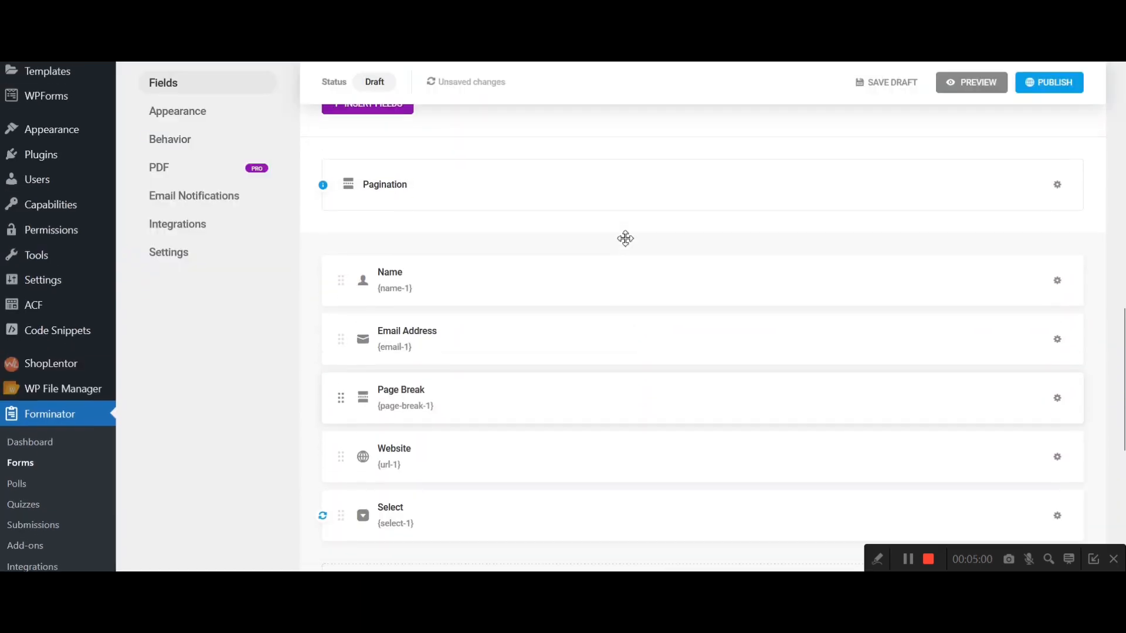
scroll(755, 252, down, 1)
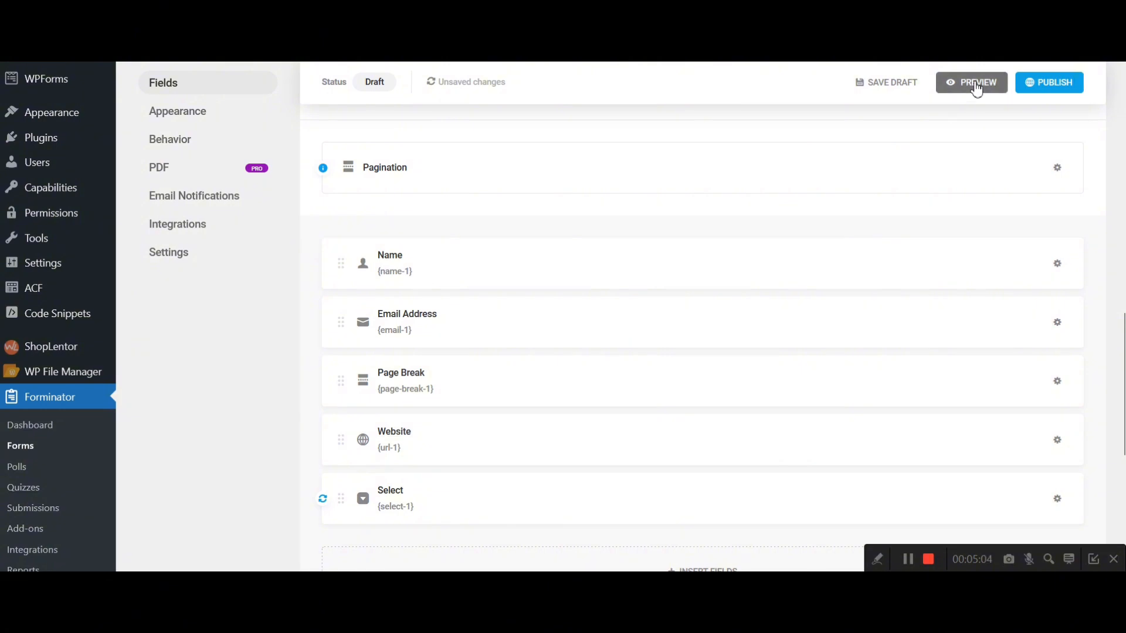
click(976, 88)
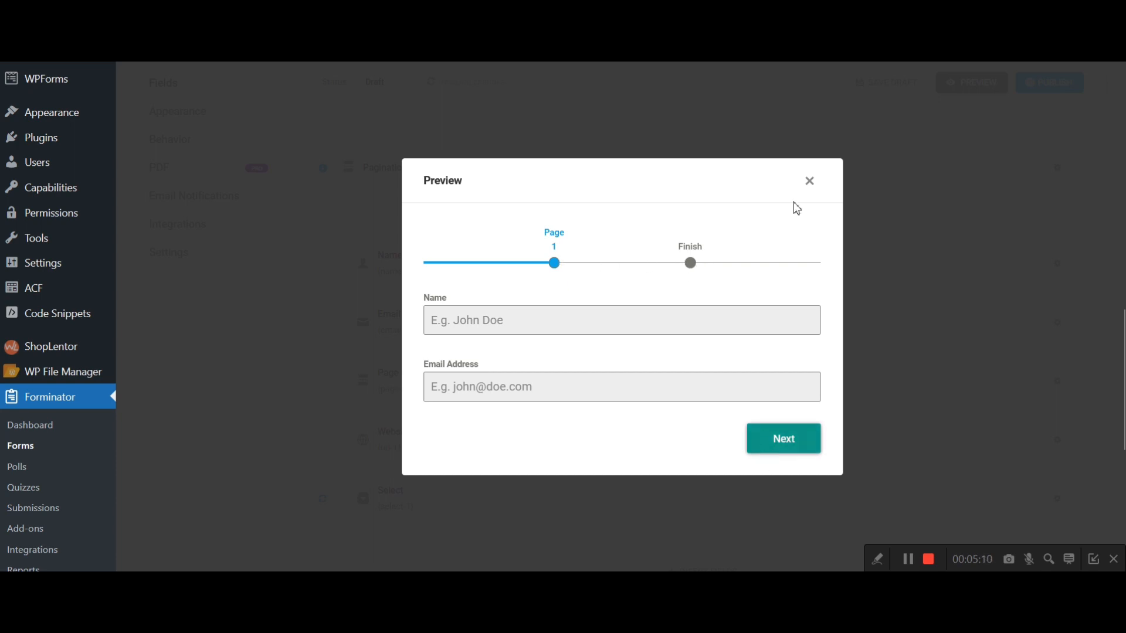
click(809, 181)
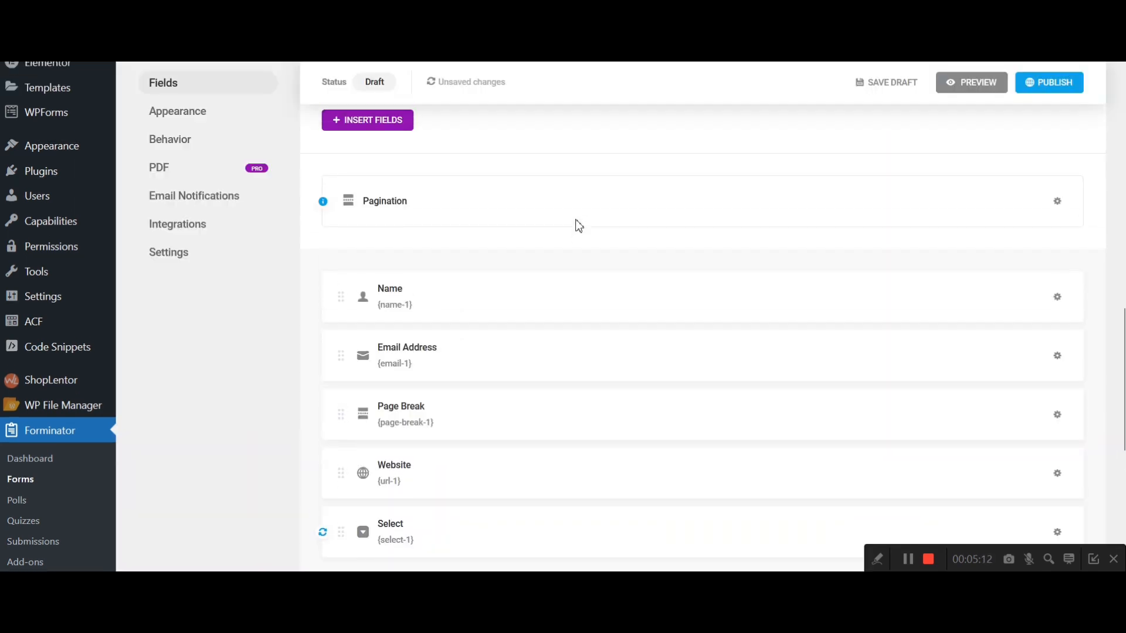
Insert a second Page Break field below the Select field.
scroll(553, 342, down, 2)
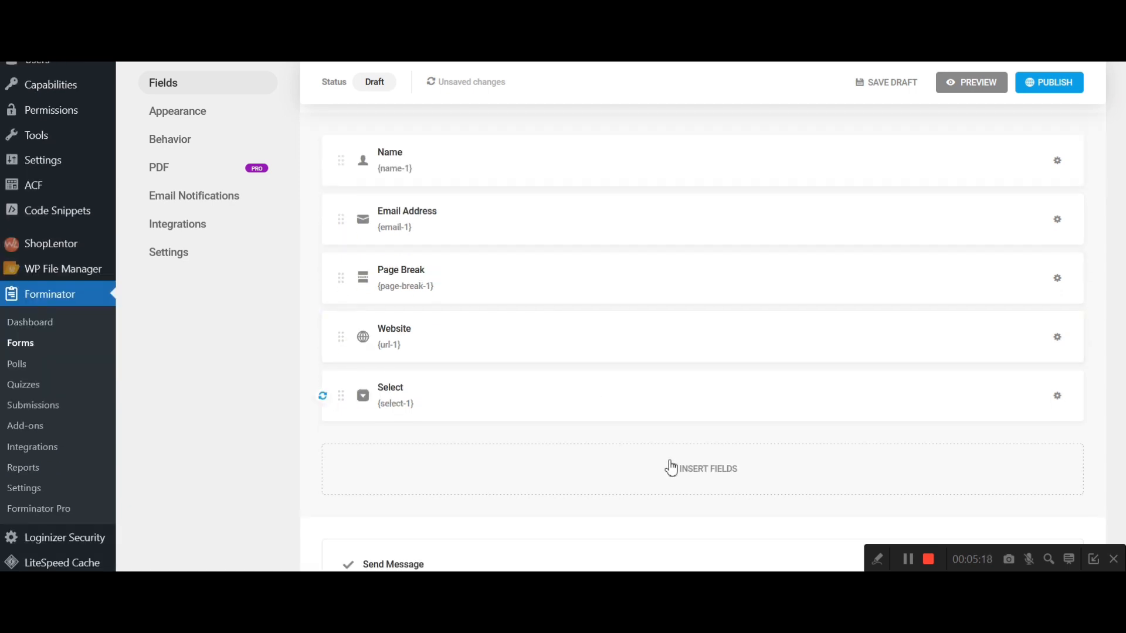
click(672, 468)
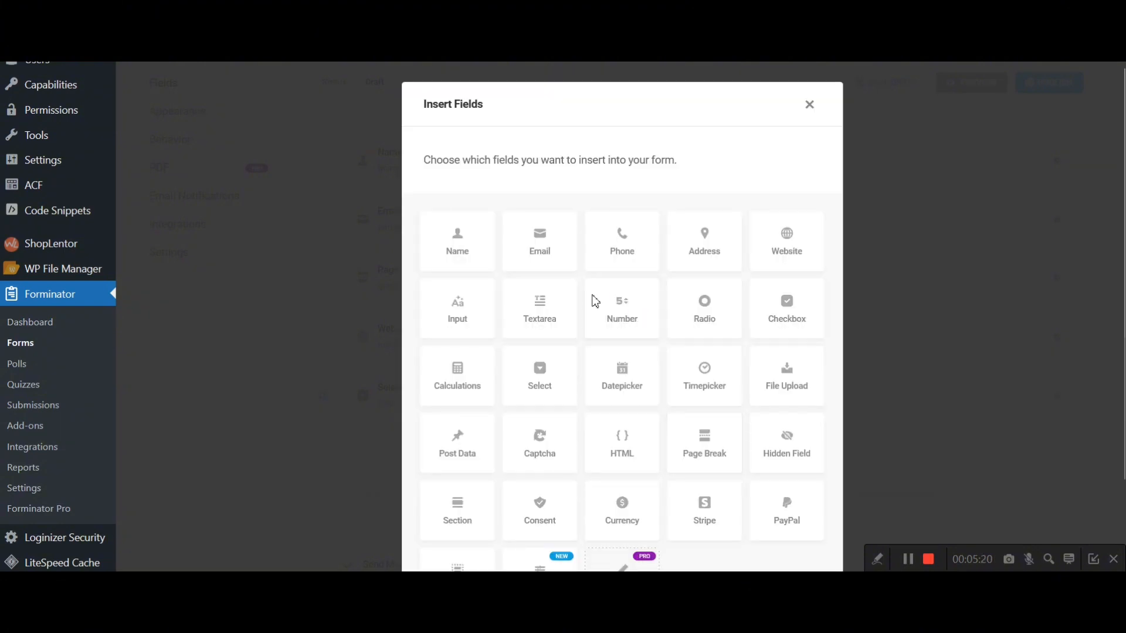
scroll(714, 352, down, 3)
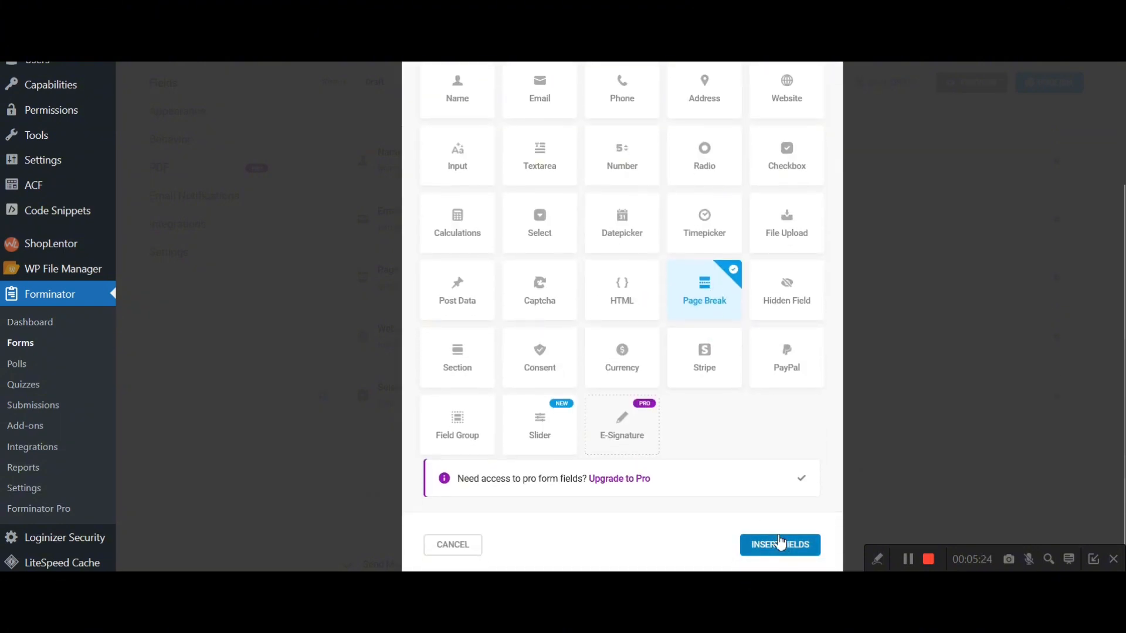
click(780, 544)
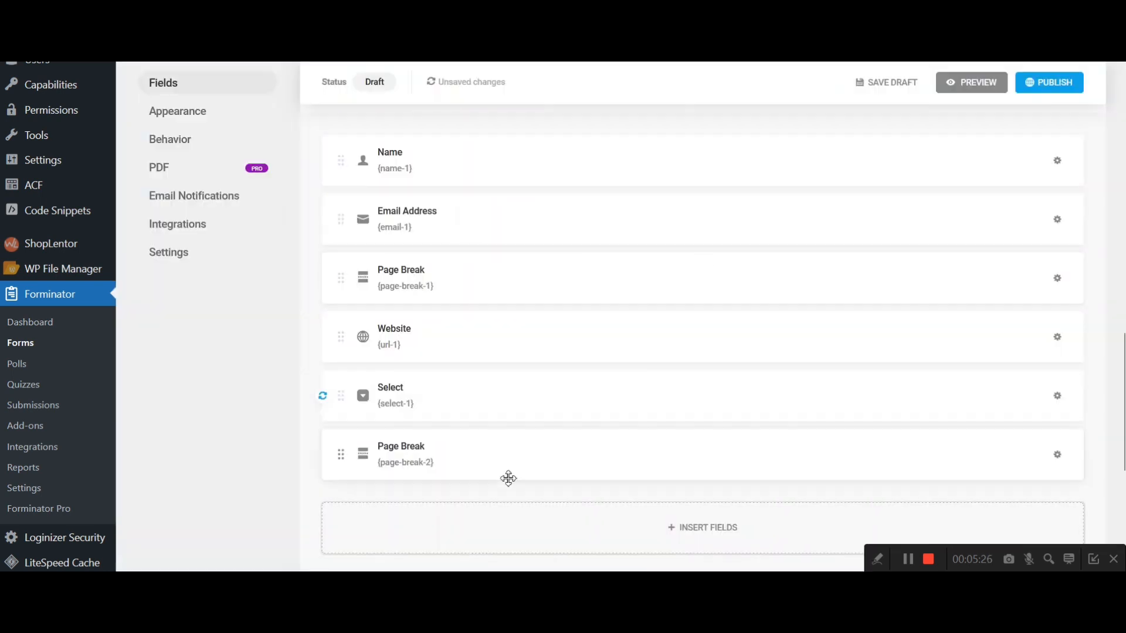
Insert Website and Address fields after the second Page Break.
click(599, 519)
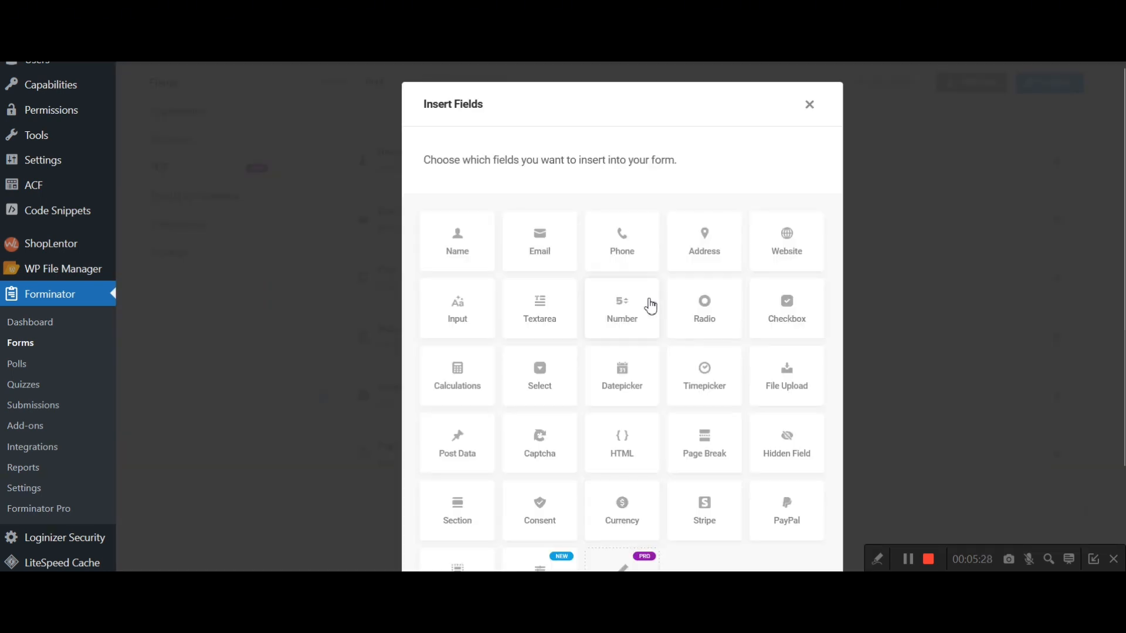
scroll(648, 304, down, 1)
click(768, 181)
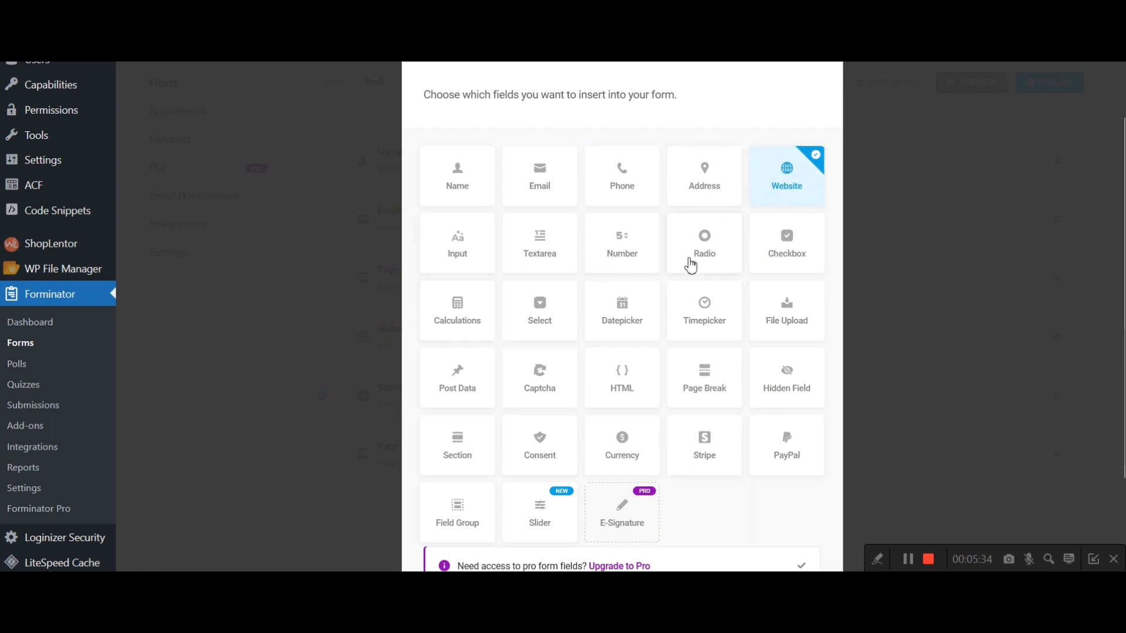
click(687, 183)
scroll(645, 322, down, 3)
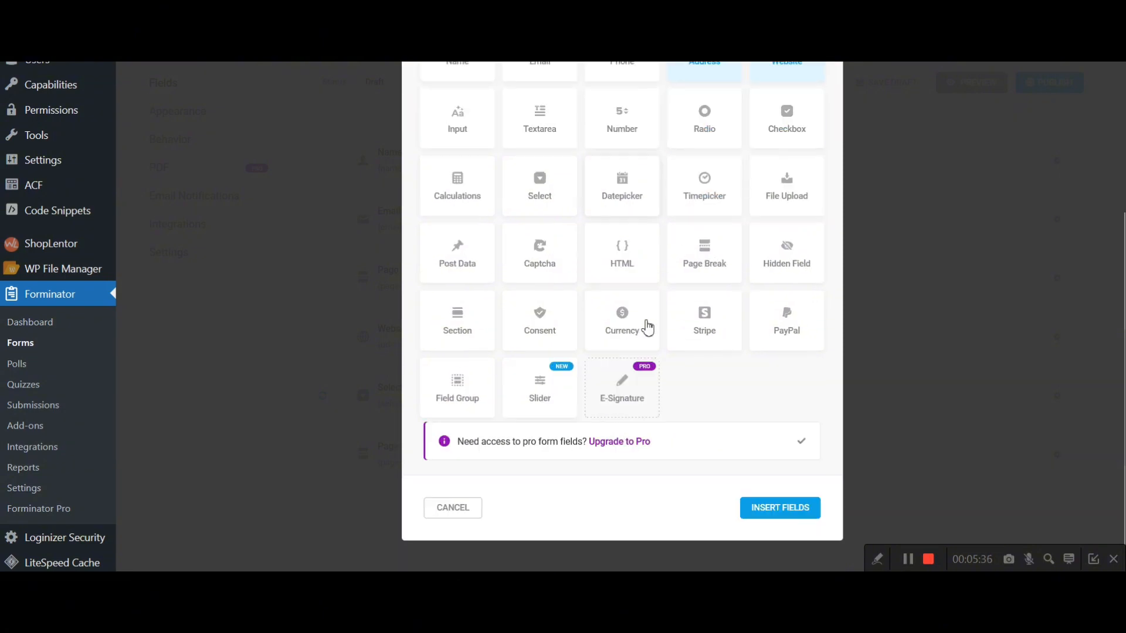
click(782, 518)
Turn off Apartment, City, State / Province, ZIP / Postal code and Country in the Address field and apply the changes.
scroll(623, 354, down, 3)
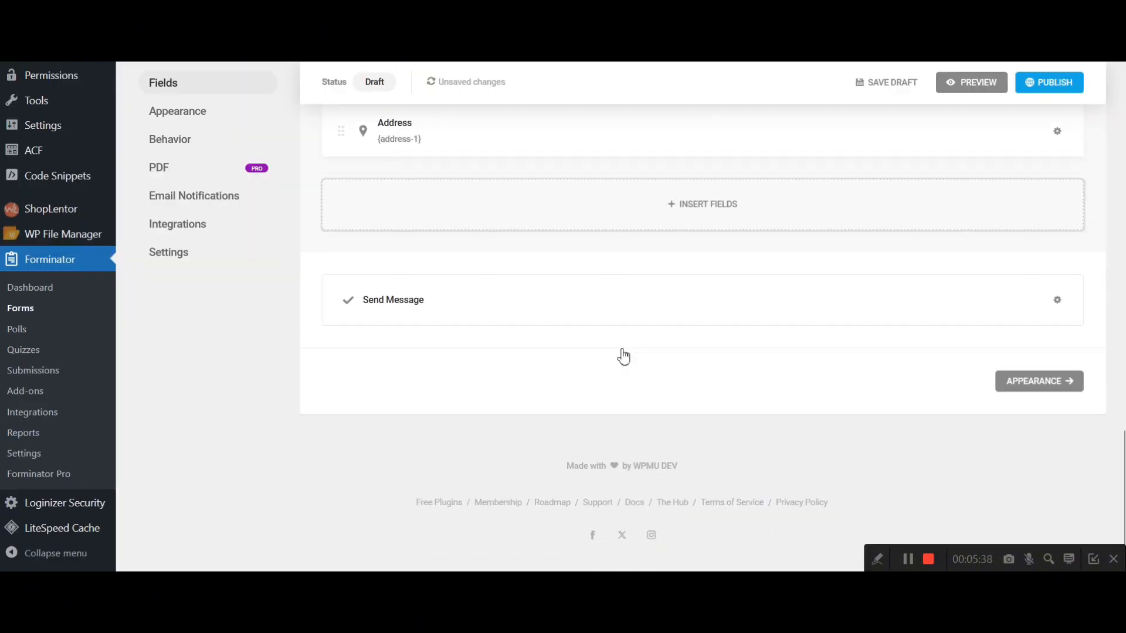
scroll(621, 352, up, 2)
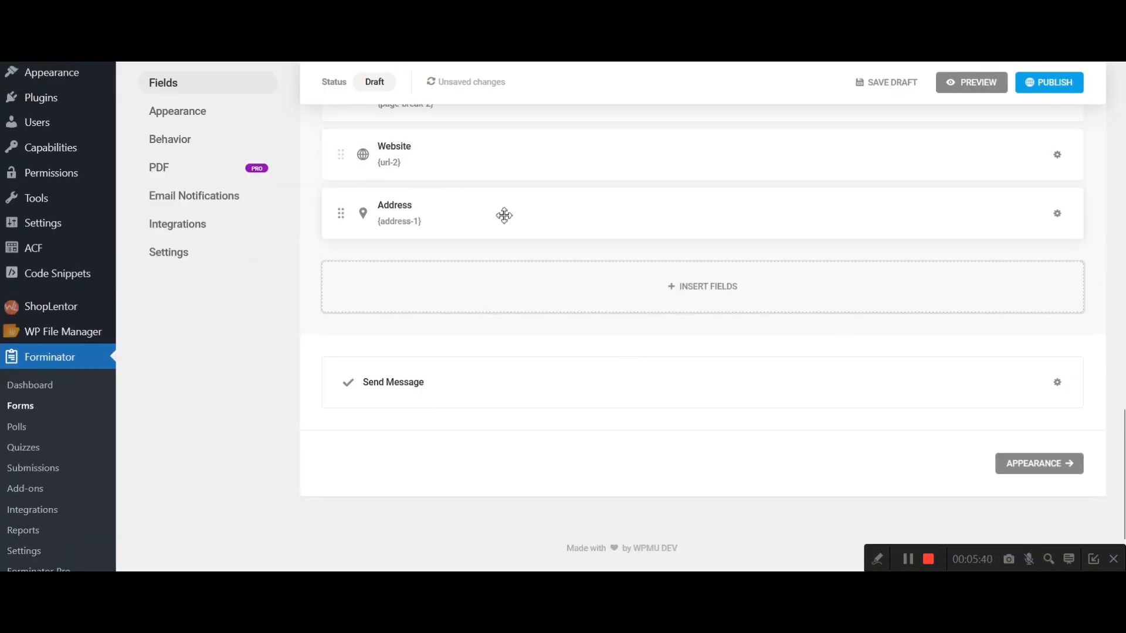
scroll(505, 216, up, 2)
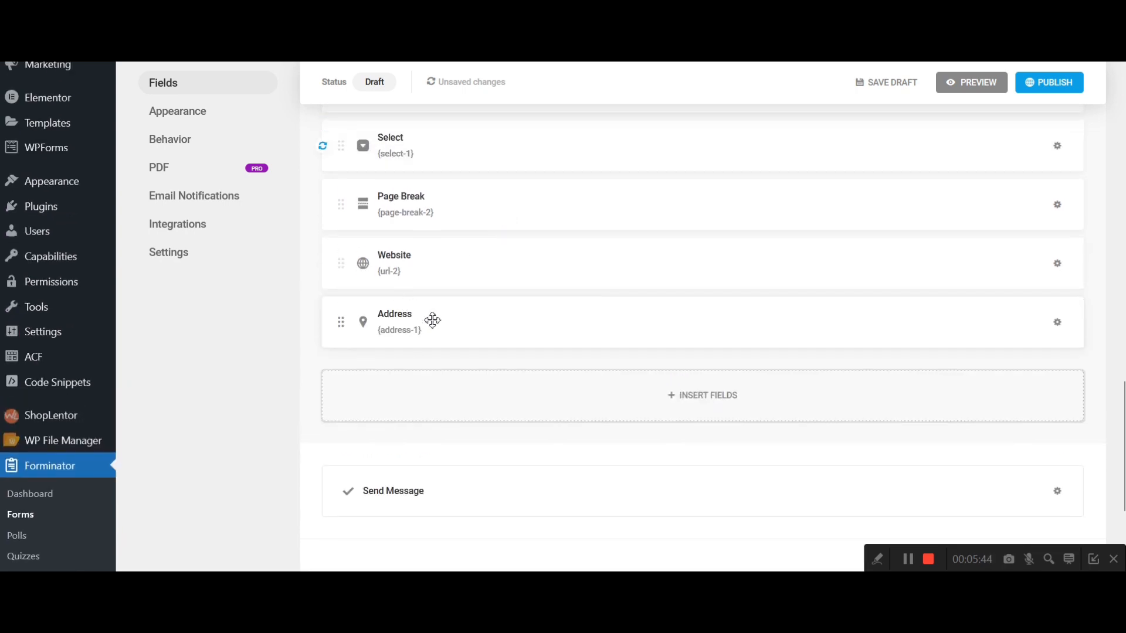
click(433, 320)
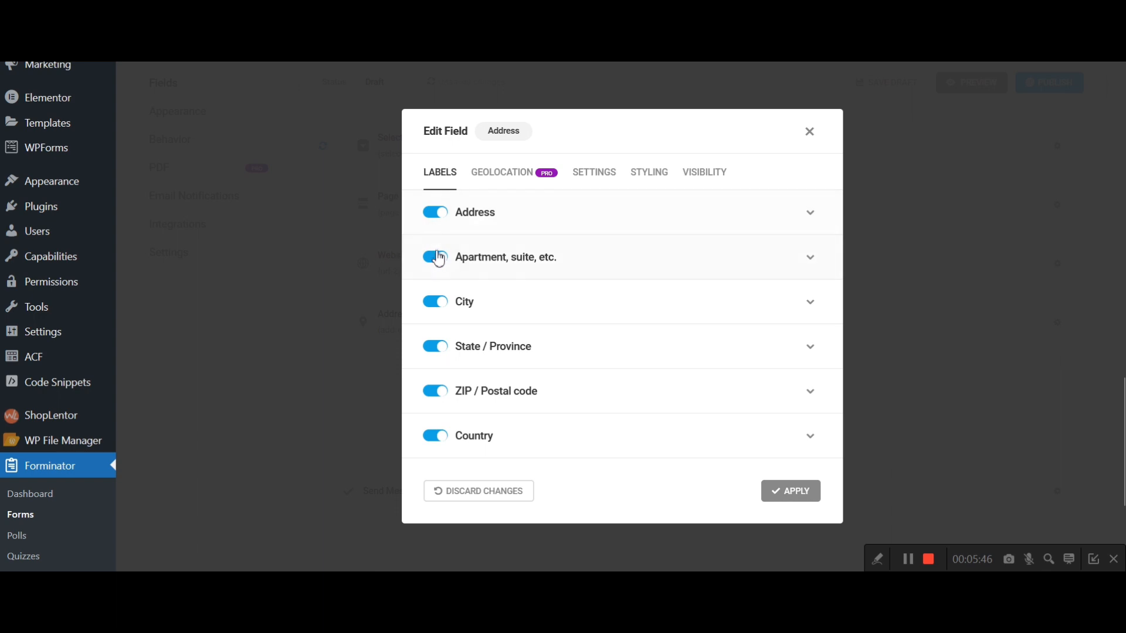
click(436, 261)
click(437, 303)
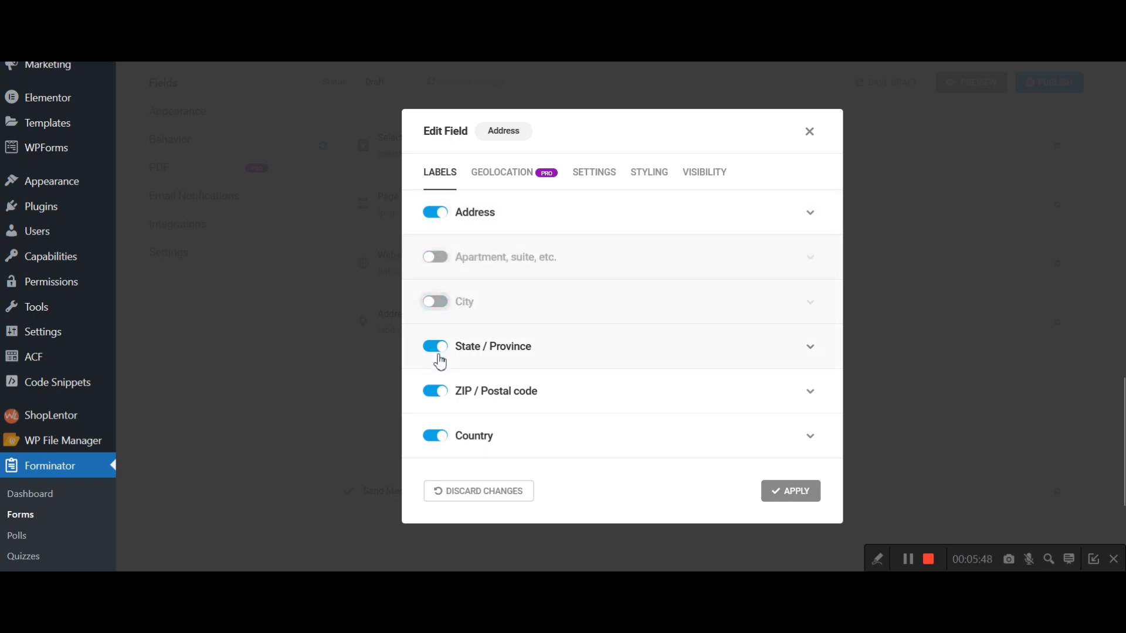
click(438, 350)
click(443, 408)
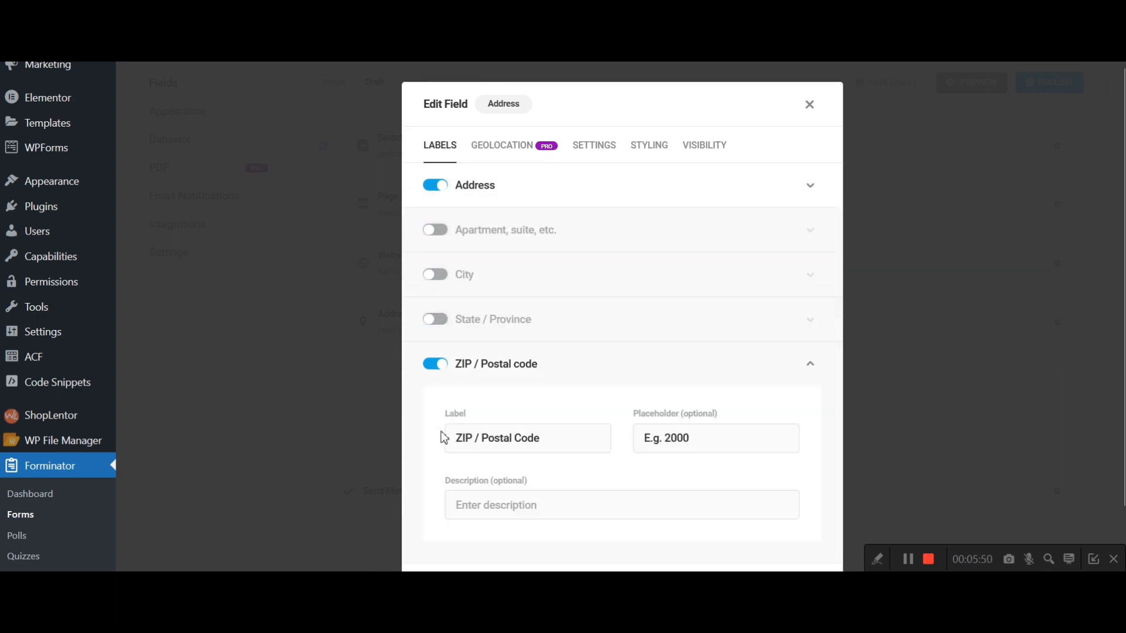
click(440, 366)
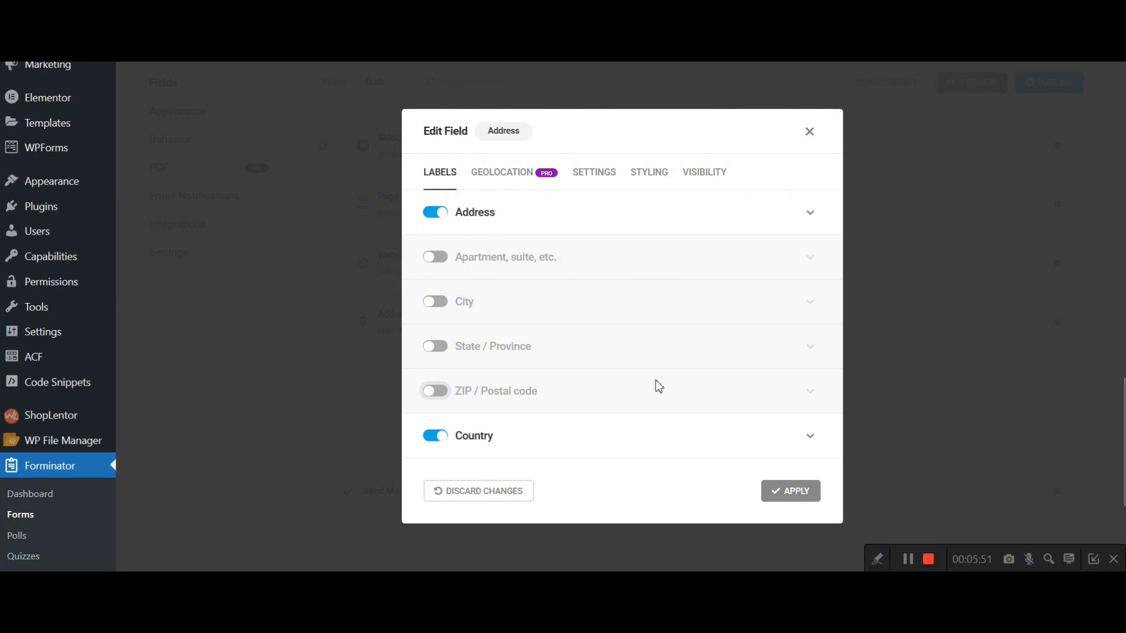
click(437, 444)
click(776, 494)
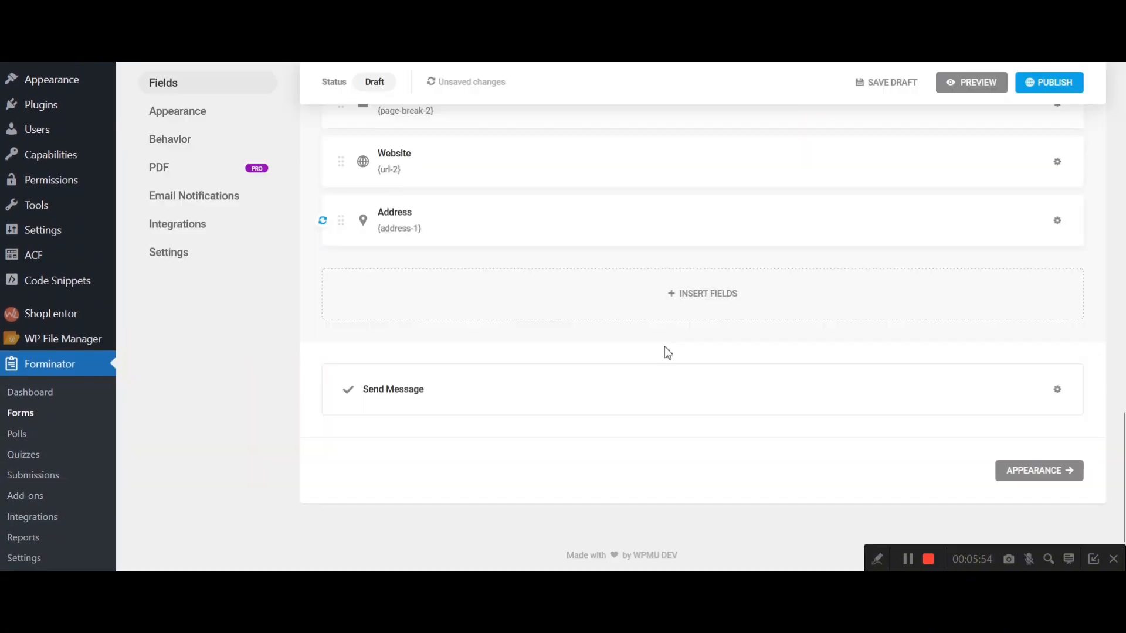
Preview the form and advance through its pages to the Finish step.
scroll(666, 349, up, 5)
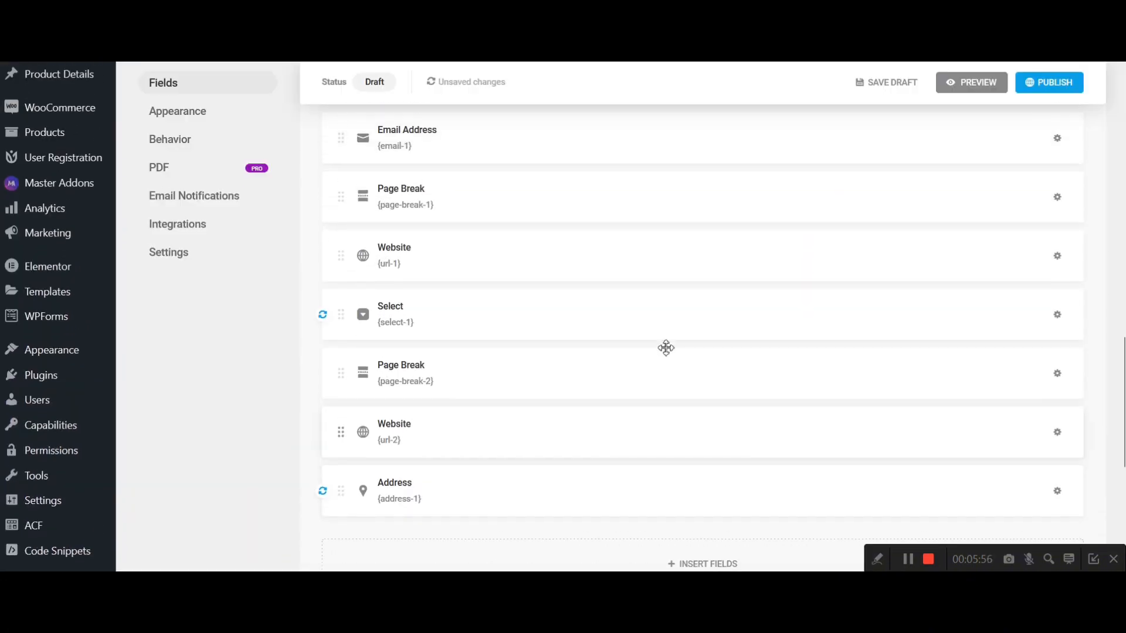
scroll(666, 349, down, 2)
scroll(666, 350, up, 2)
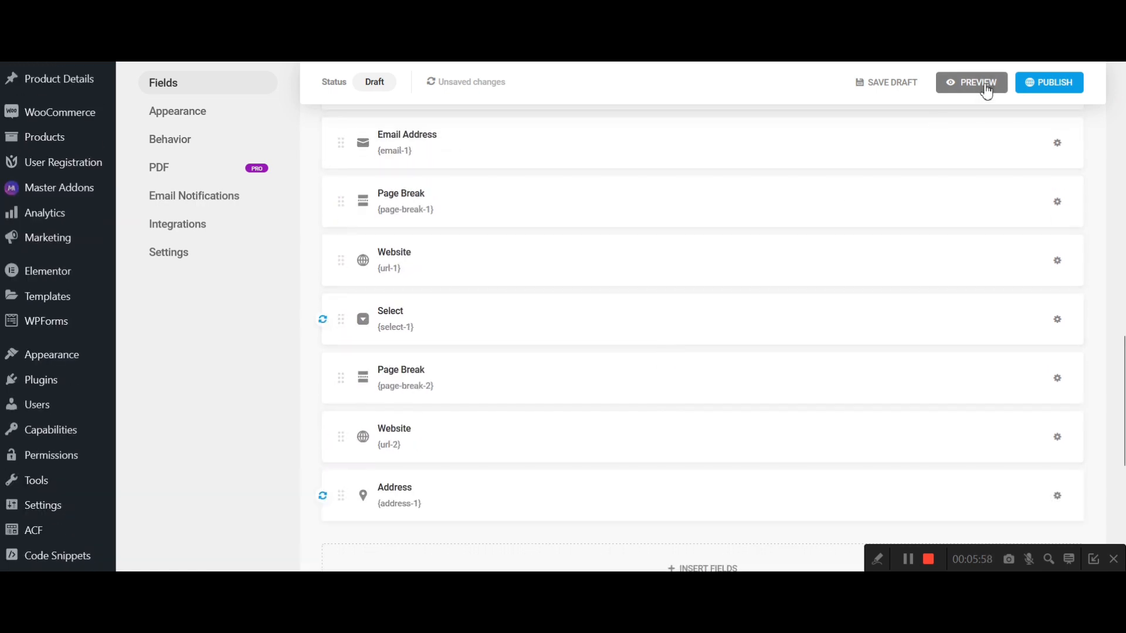
click(986, 91)
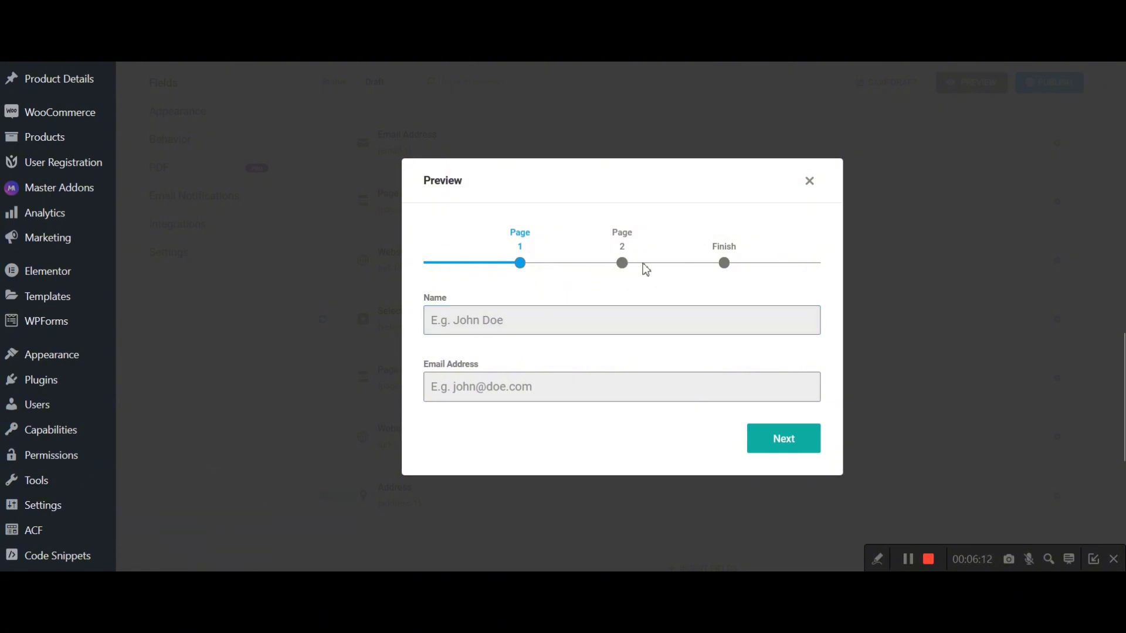
click(785, 447)
click(795, 447)
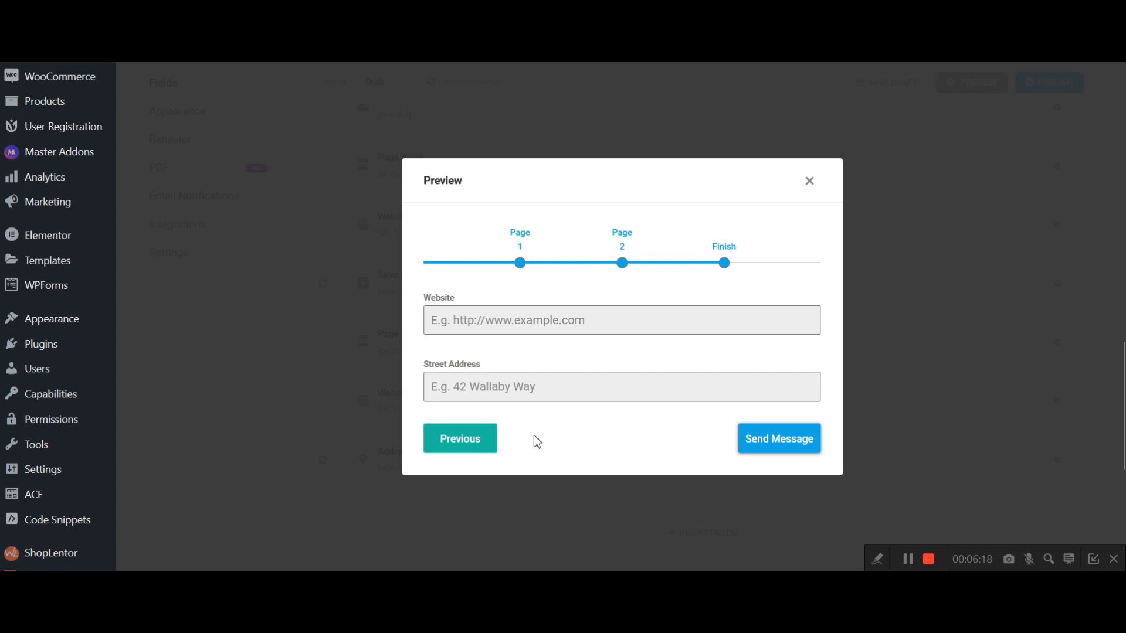
Go back through the previewed form to Page 1 and close the preview.
click(477, 441)
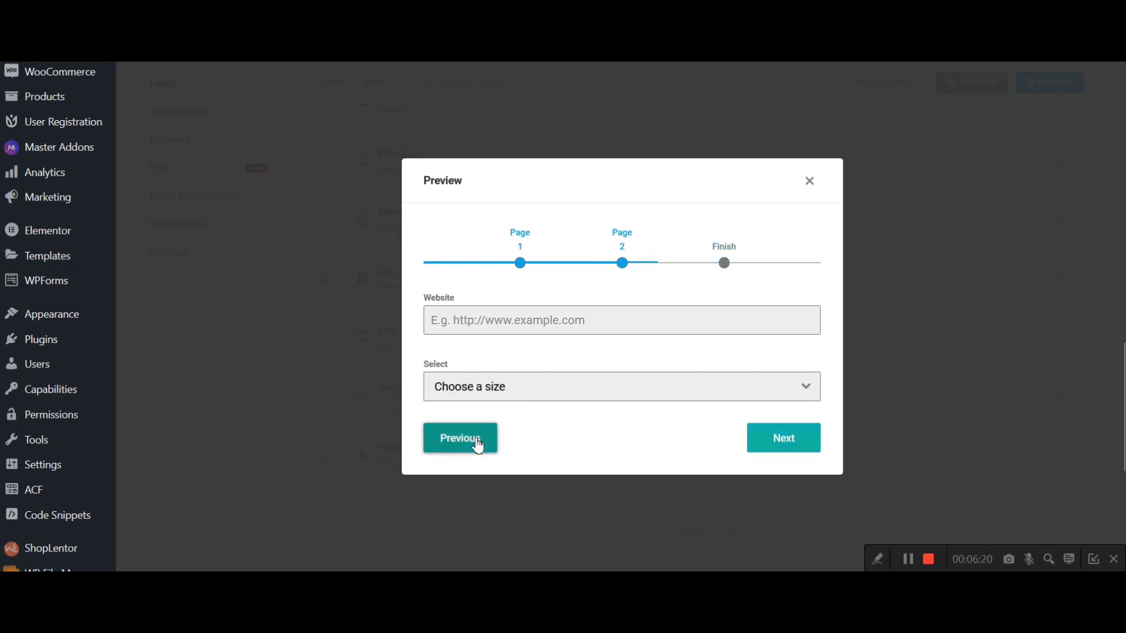
click(475, 440)
click(726, 331)
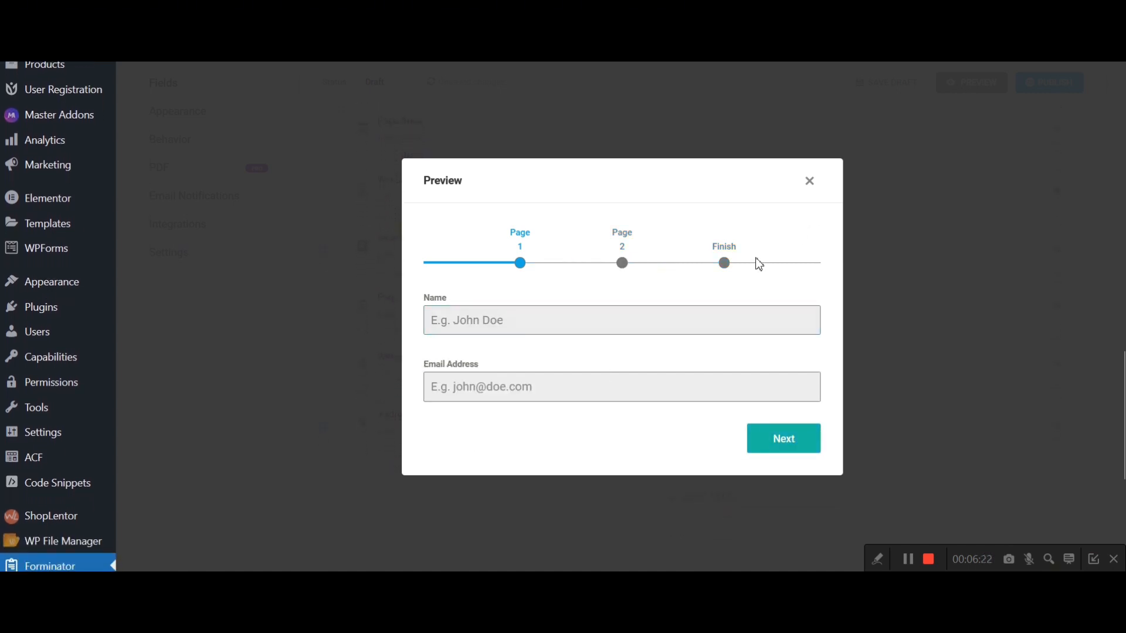
click(809, 182)
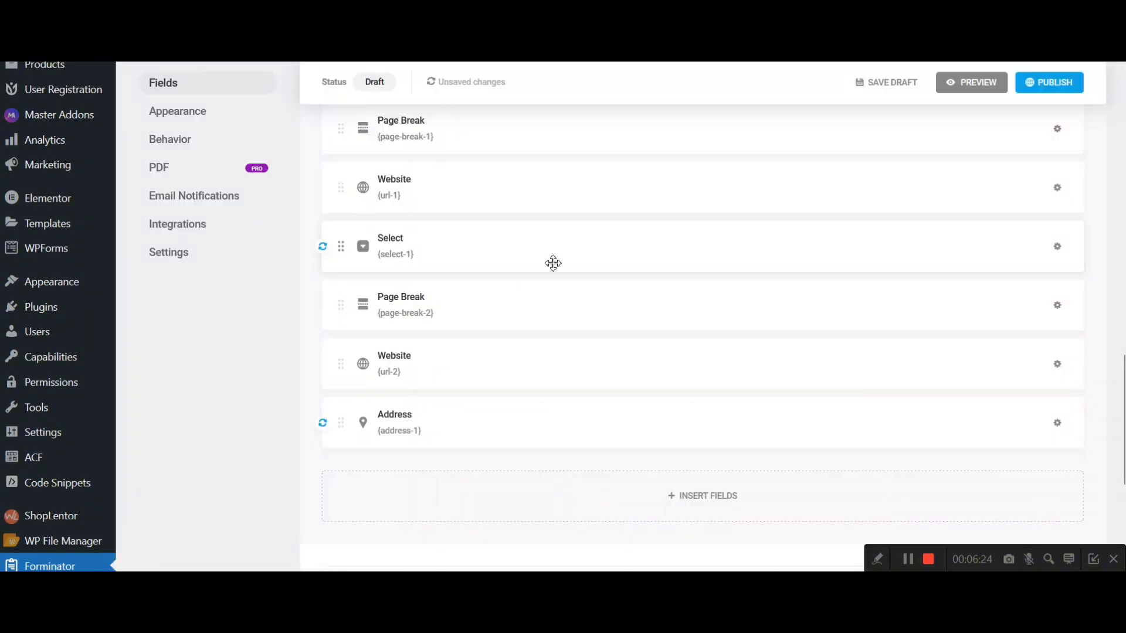
scroll(553, 264, up, 3)
scroll(554, 268, up, 2)
click(508, 232)
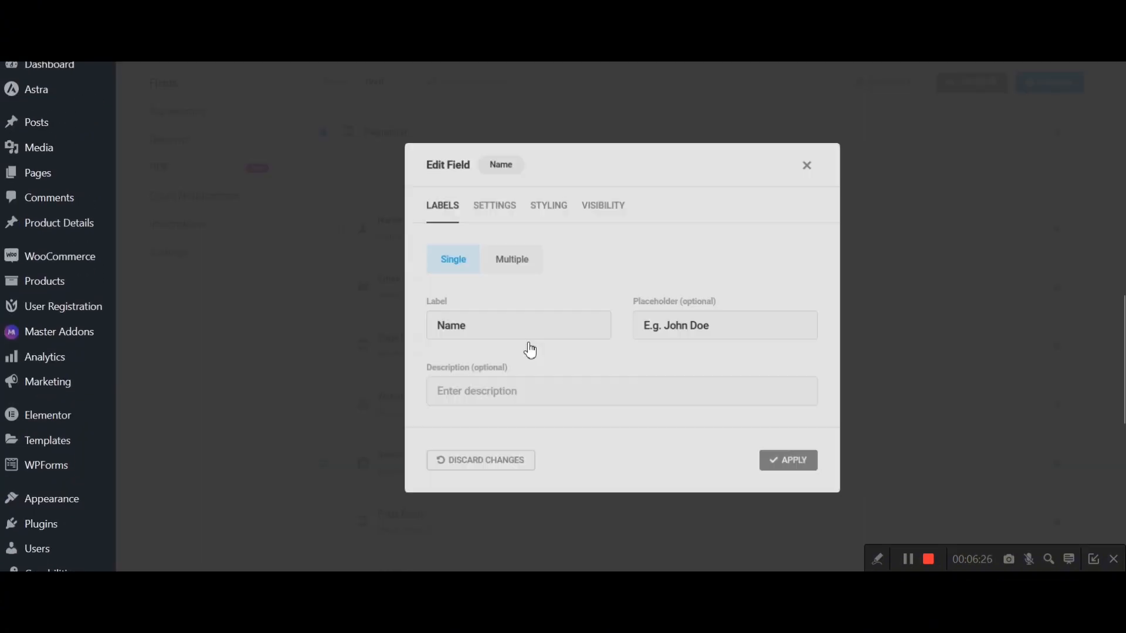
click(811, 164)
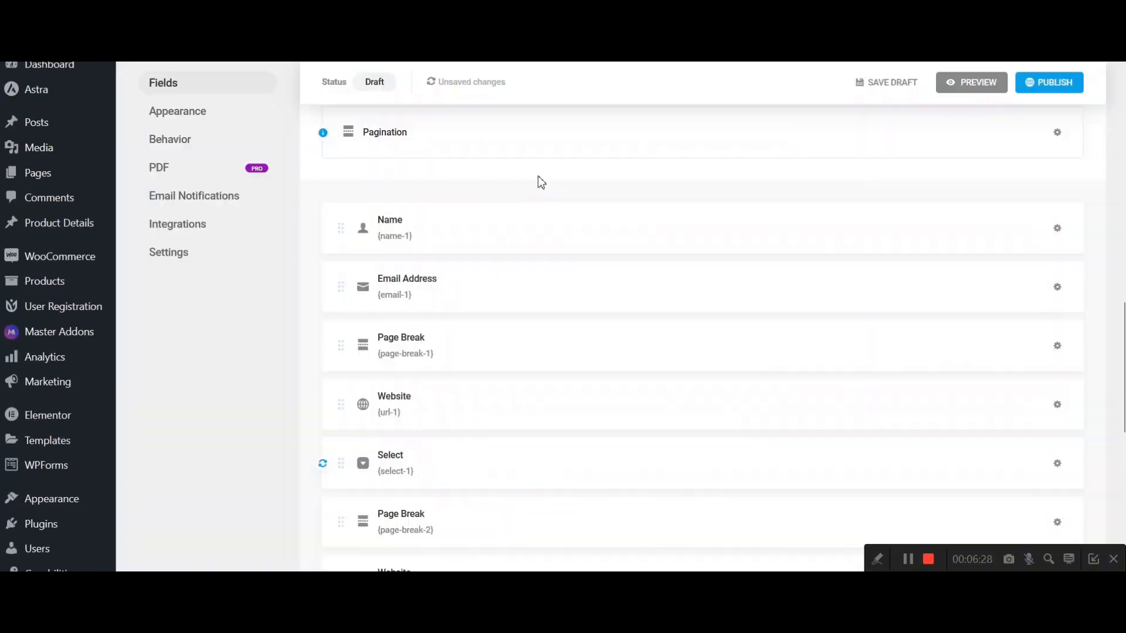
scroll(381, 187, up, 1)
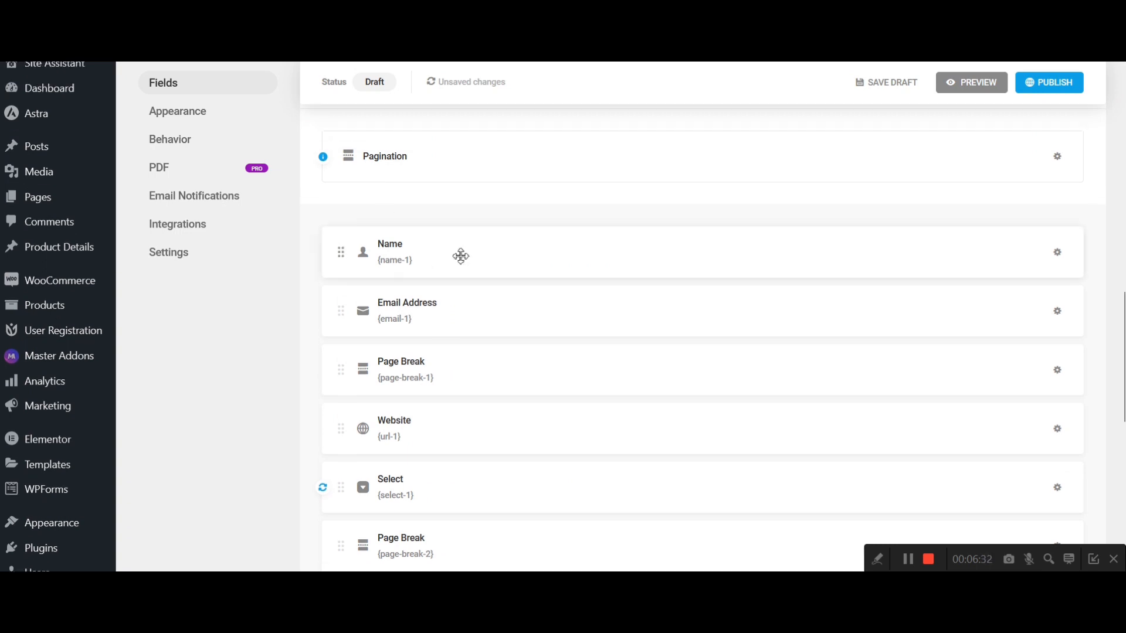
click(461, 256)
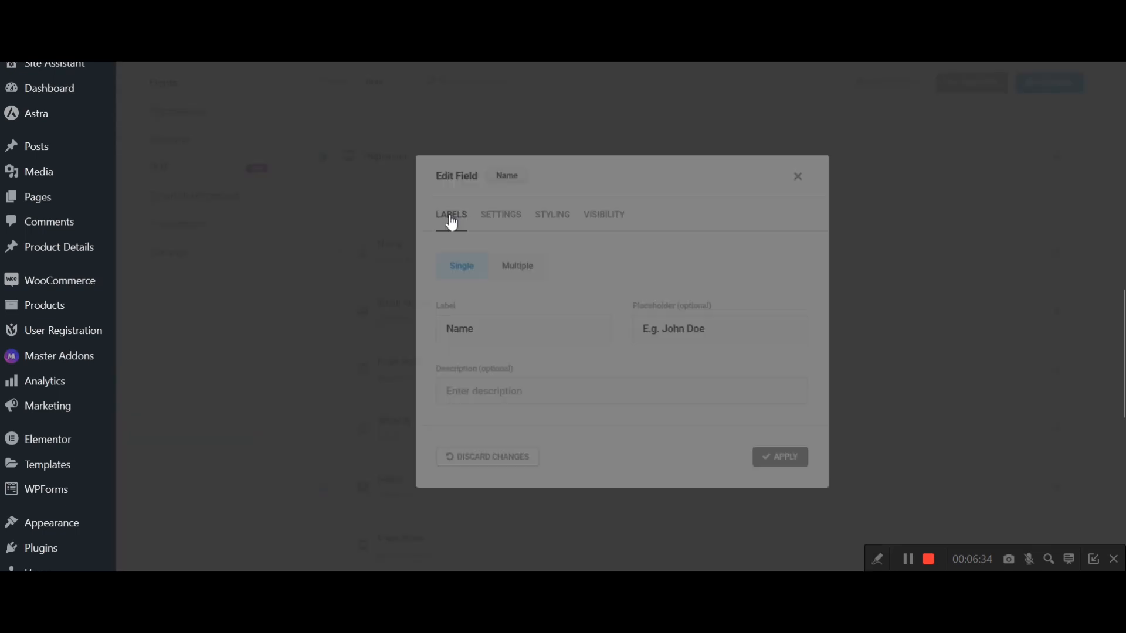
click(499, 206)
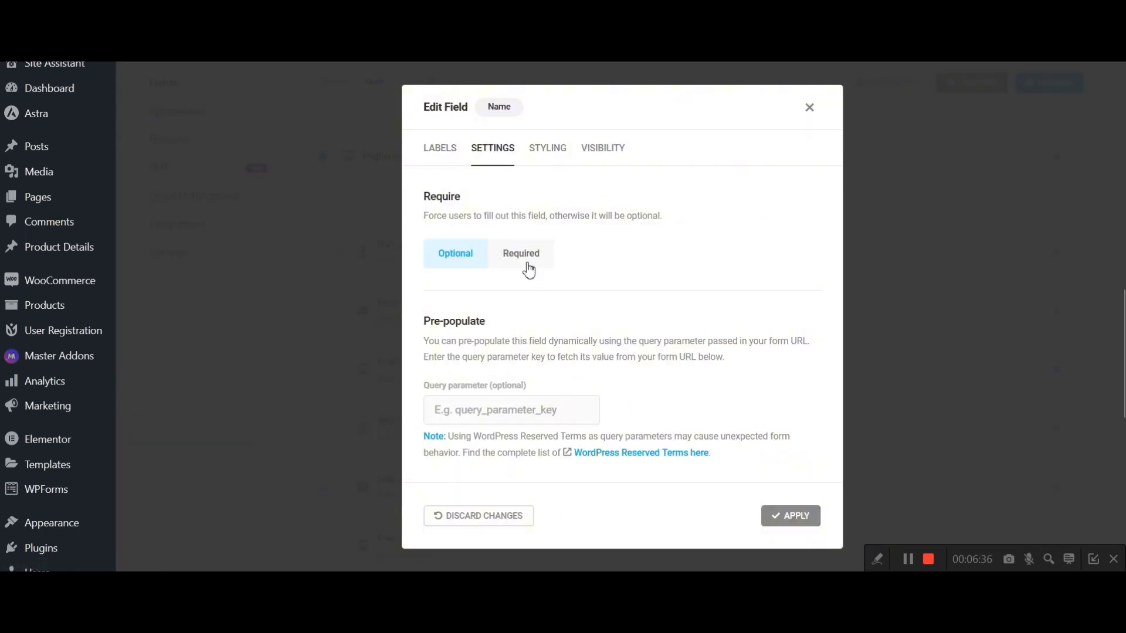
click(523, 264)
click(562, 331)
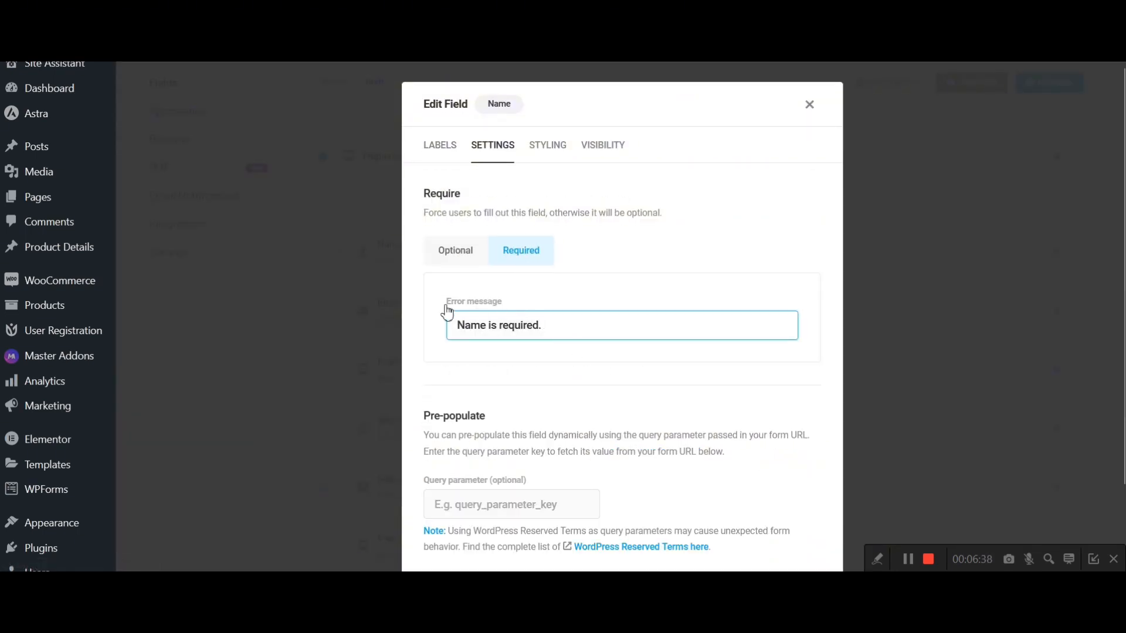
scroll(613, 362, down, 2)
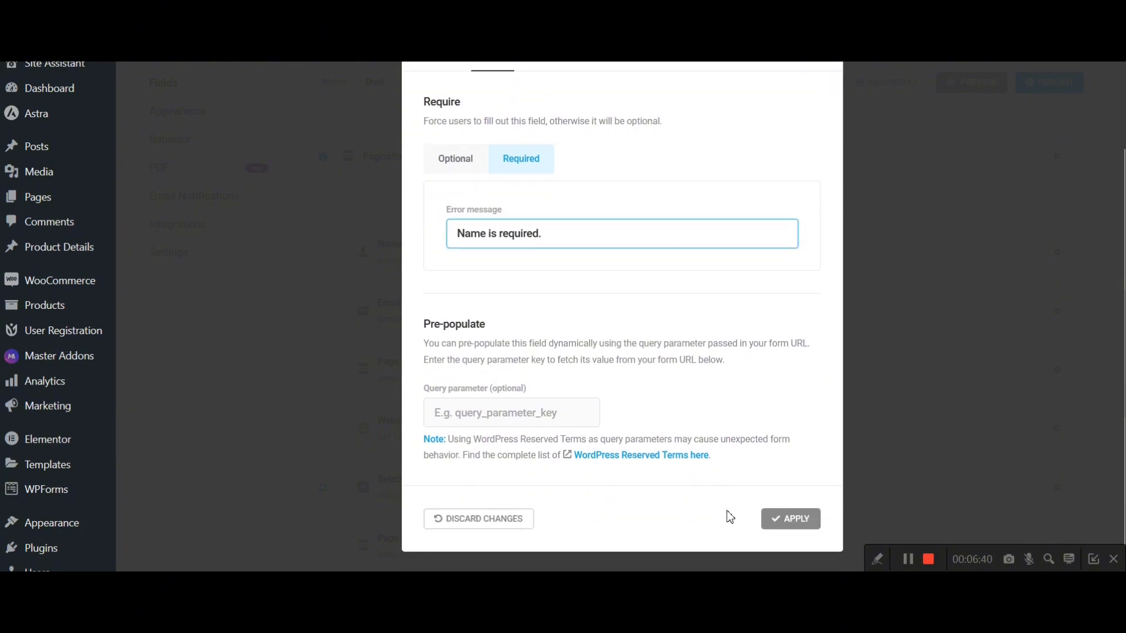
scroll(793, 309, up, 2)
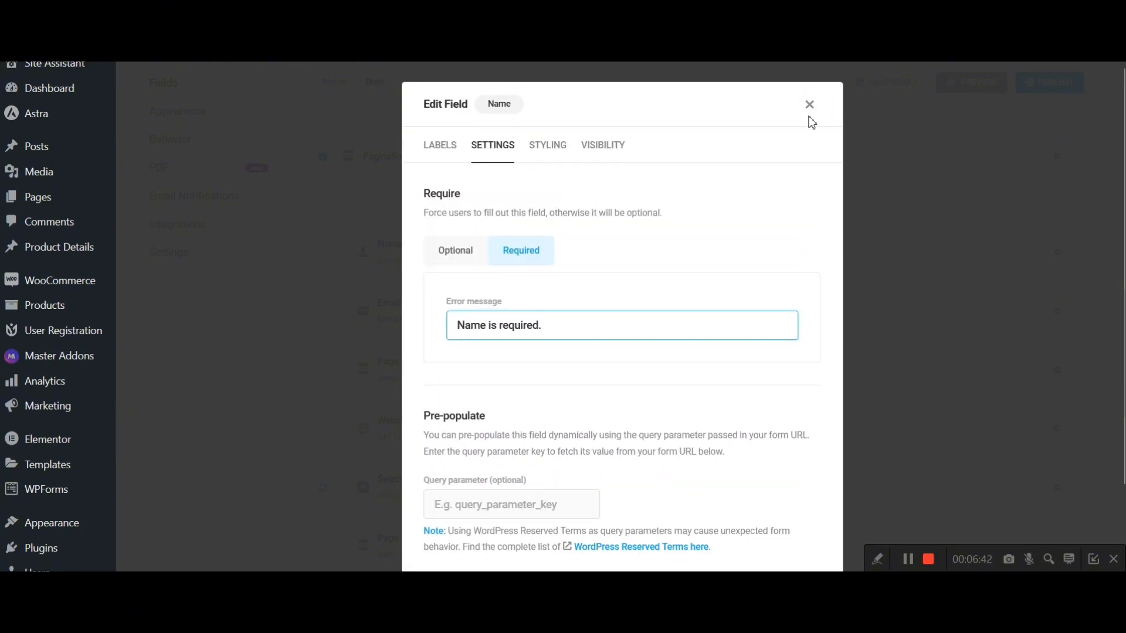
click(807, 111)
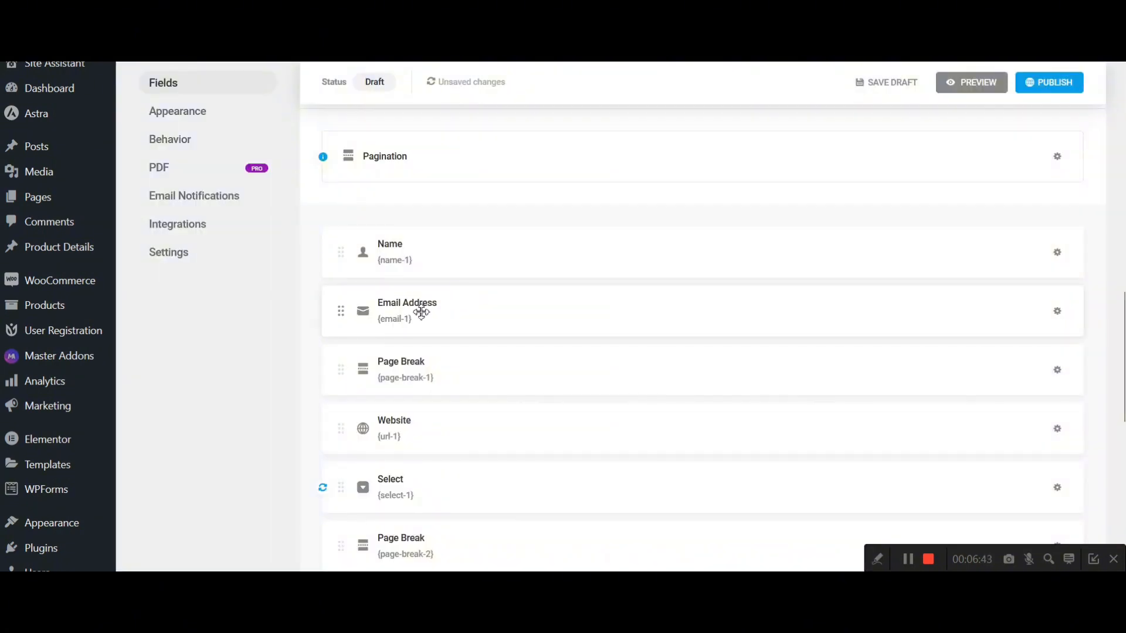
Make the Name field required and apply the change.
click(438, 248)
click(505, 203)
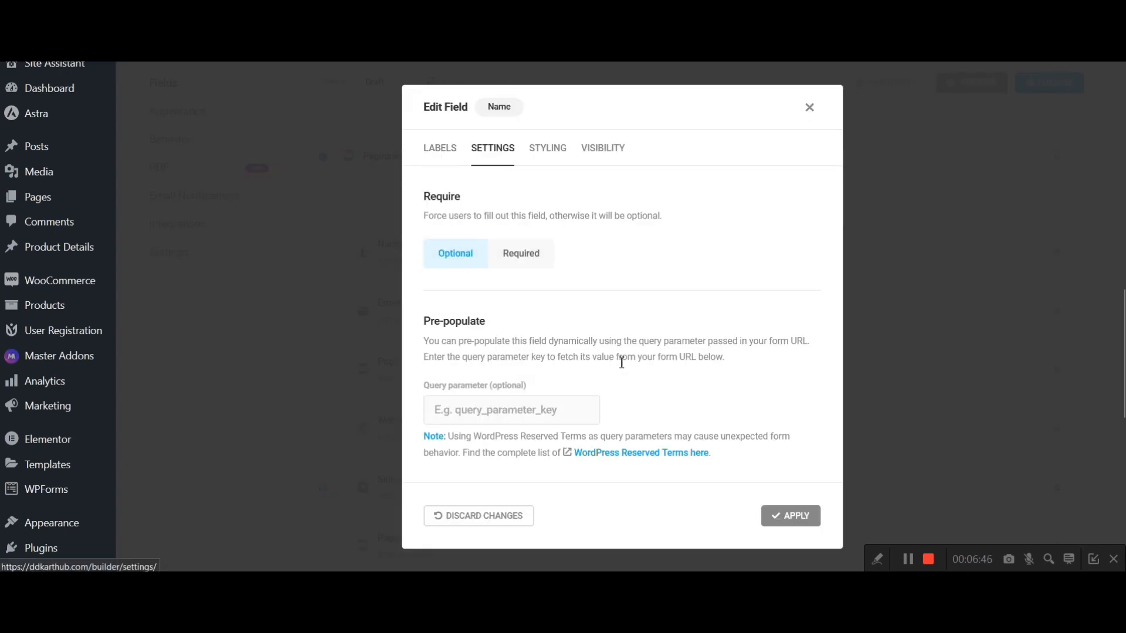
click(534, 260)
scroll(736, 364, down, 2)
click(796, 519)
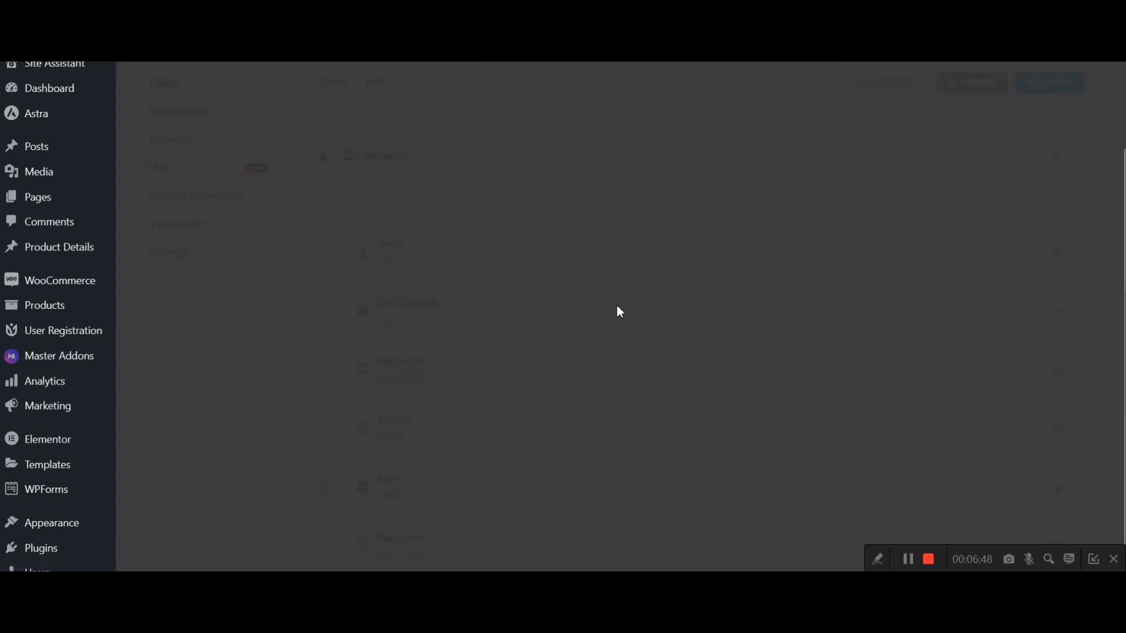
Make the Email Address field required, leaving its error message empty, and apply the change.
click(462, 320)
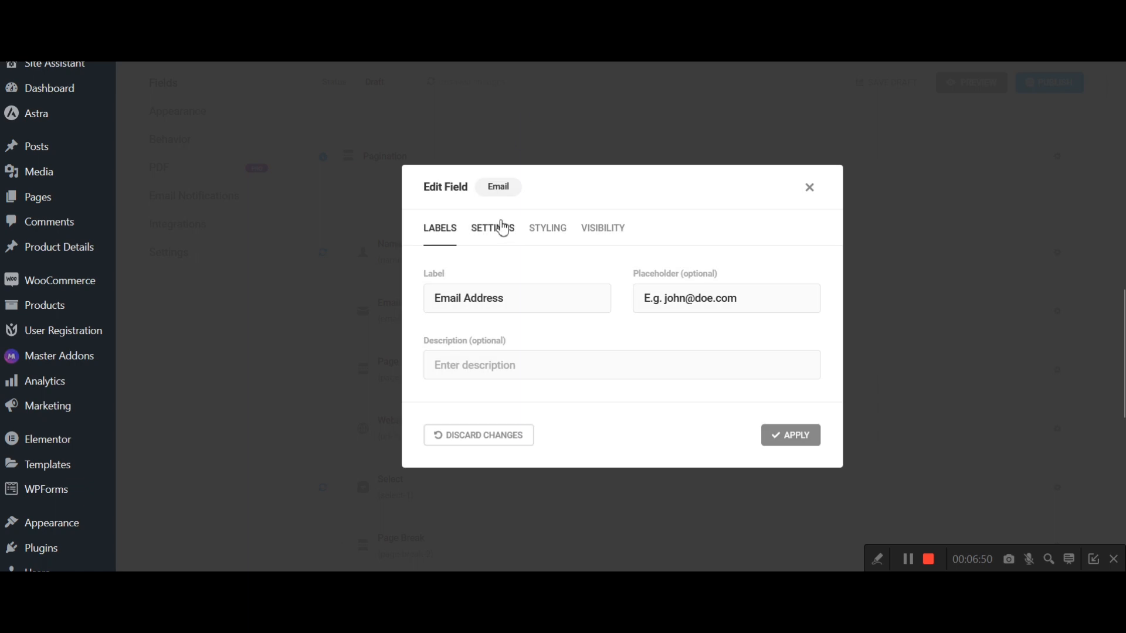
click(503, 228)
scroll(503, 226, down, 2)
click(522, 138)
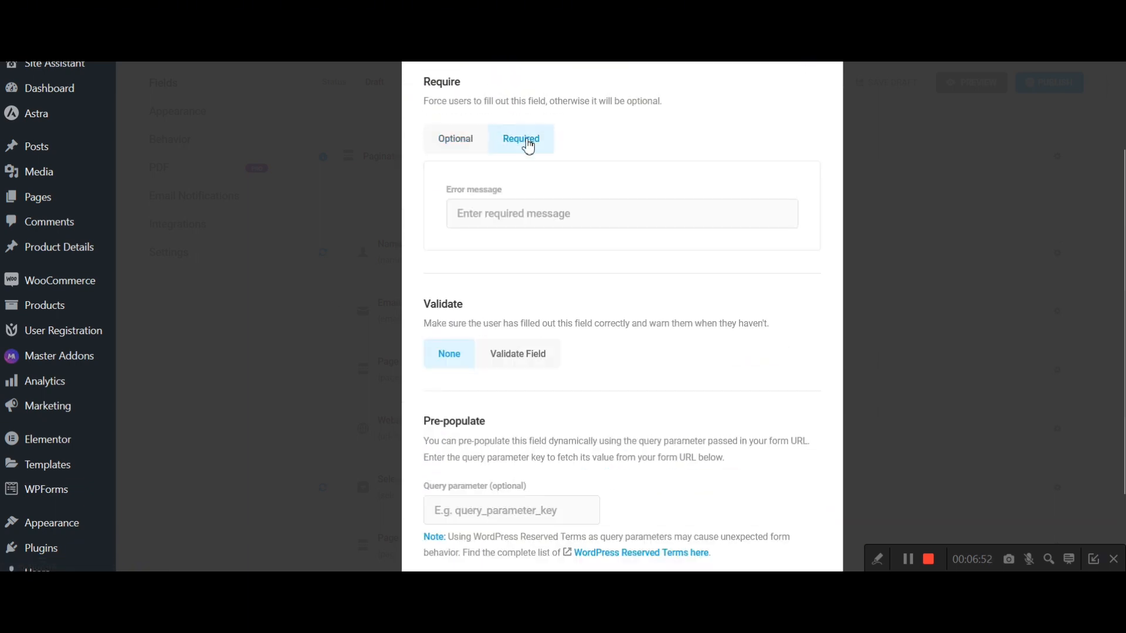
click(563, 213)
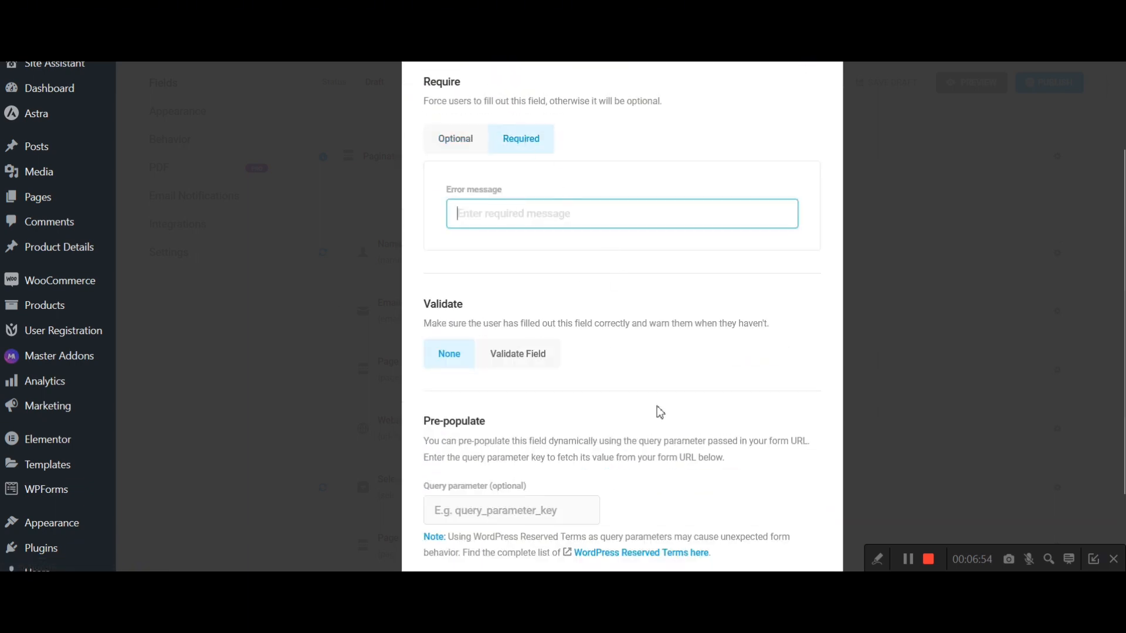
scroll(657, 406, down, 2)
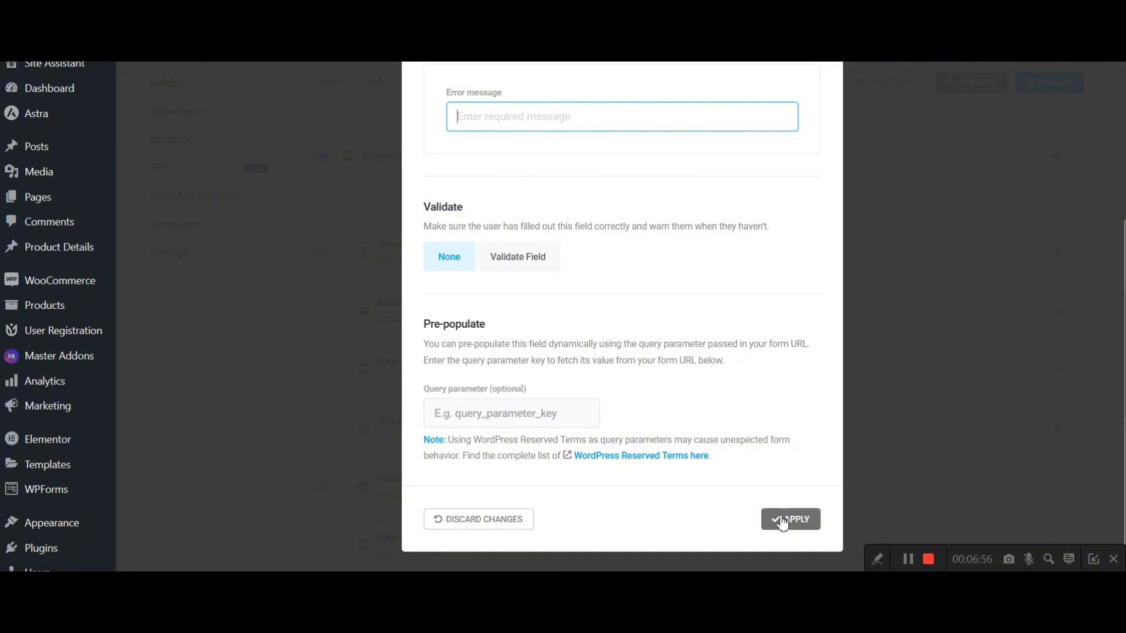
click(783, 520)
Make the Website field below the first Page Break required and apply the change.
scroll(446, 305, down, 2)
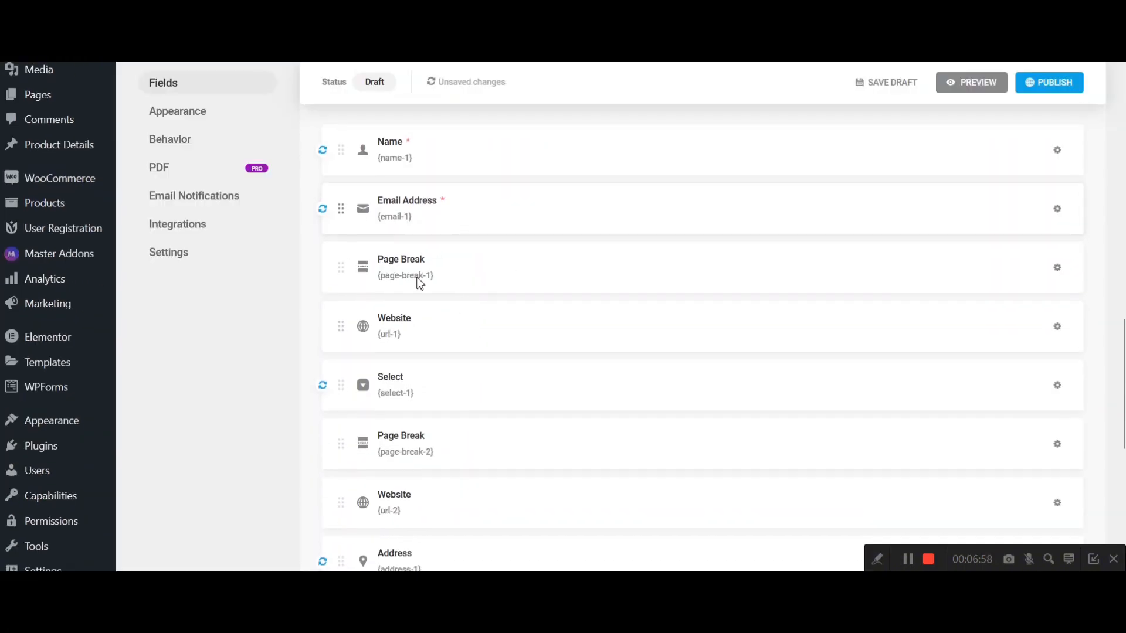
click(415, 320)
click(486, 199)
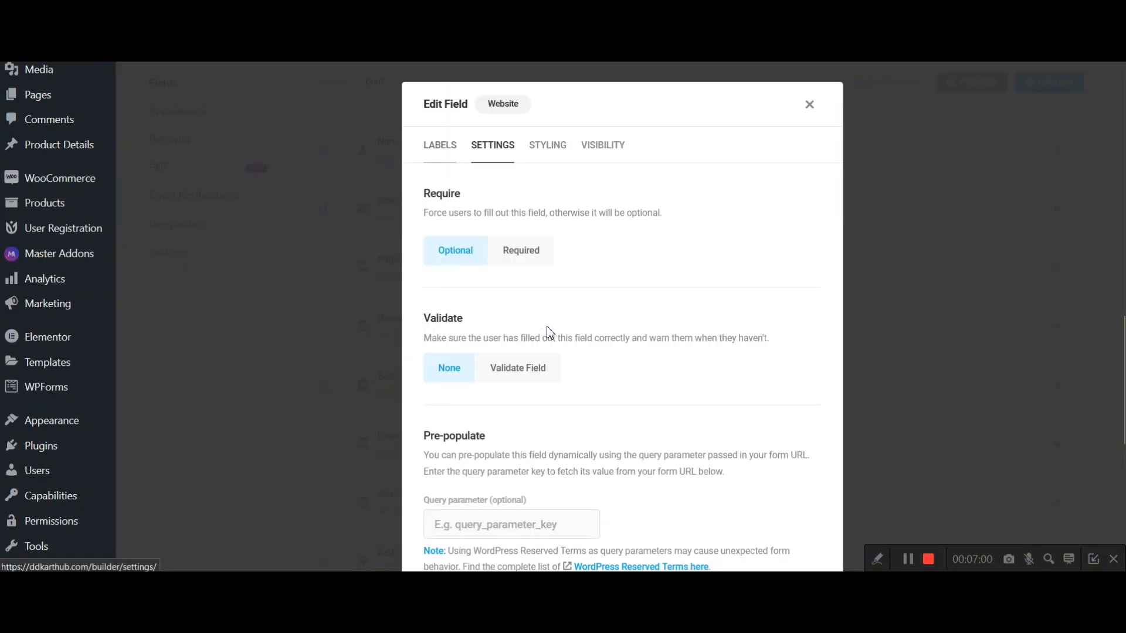
click(524, 256)
scroll(706, 384, down, 4)
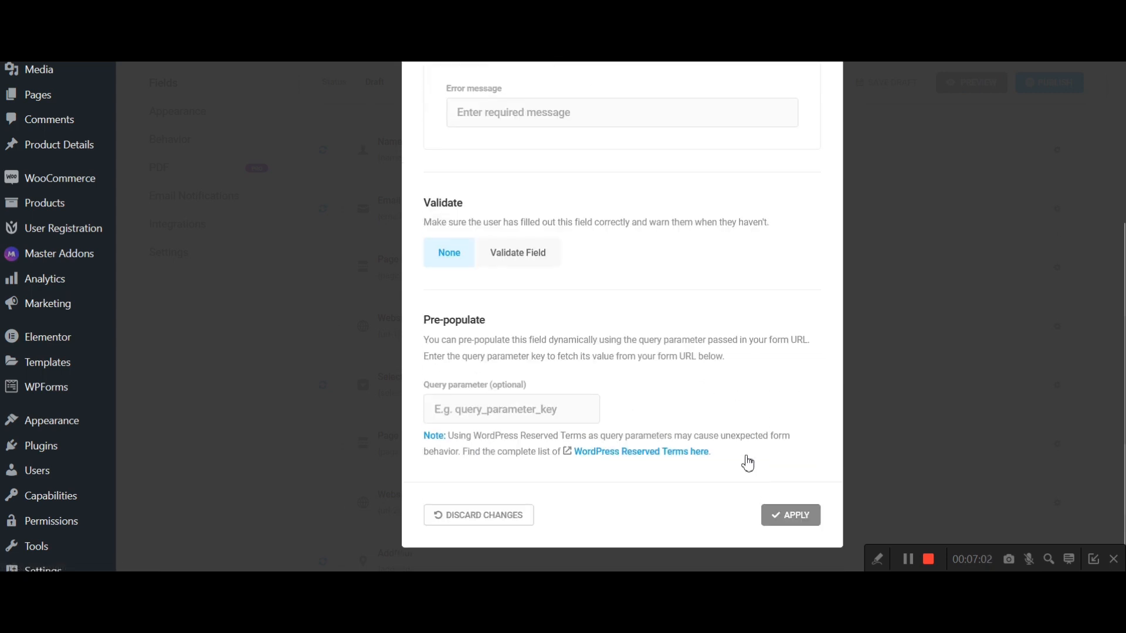
click(786, 518)
Make the Select field required and apply the change.
scroll(452, 381, down, 2)
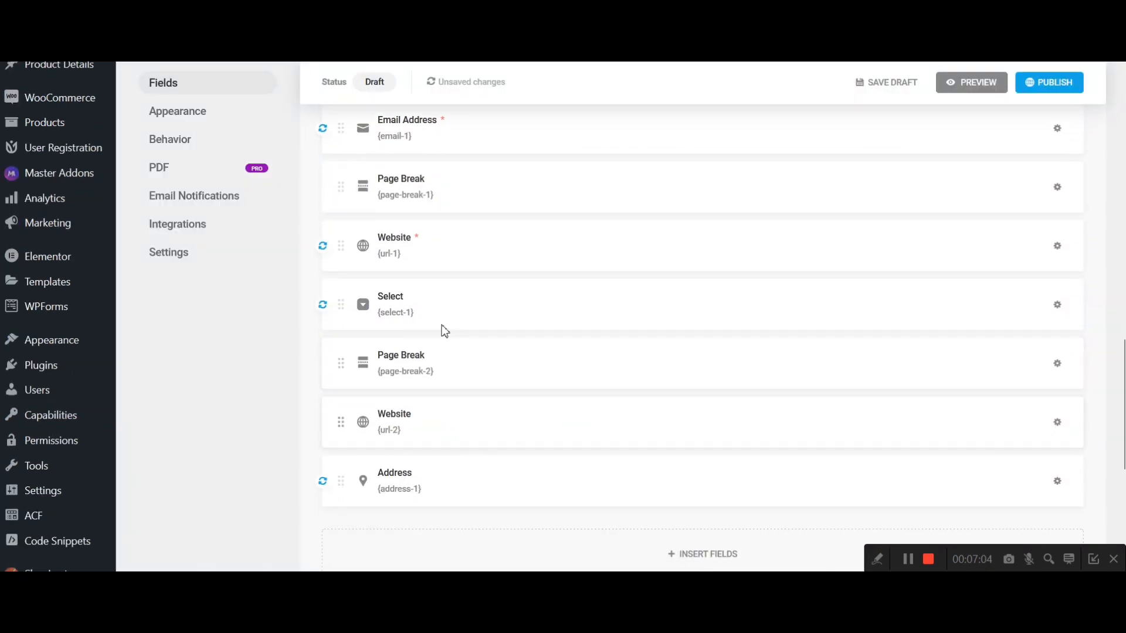
click(440, 324)
click(495, 147)
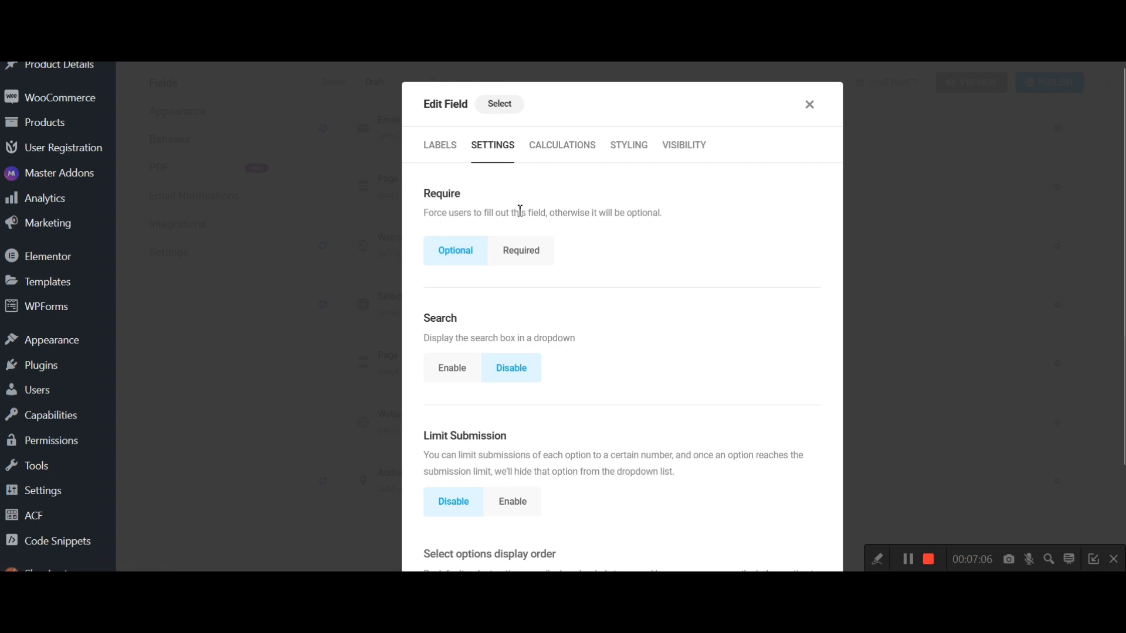
click(538, 252)
scroll(726, 314, down, 8)
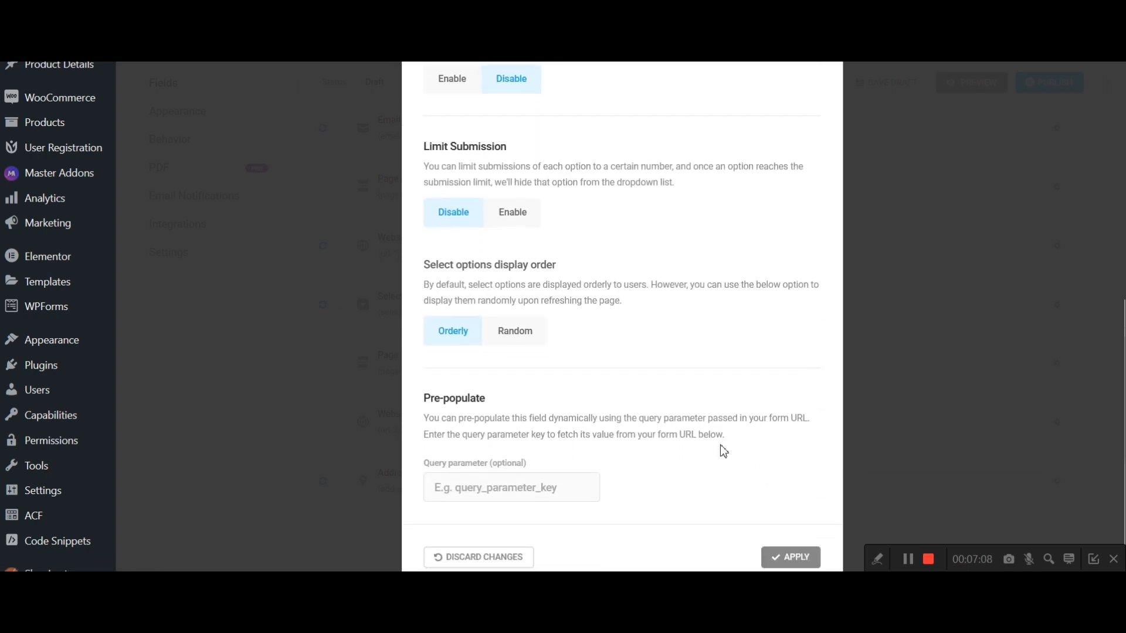
click(791, 517)
Make the Website field below the second Page Break required and apply the change.
scroll(455, 331, down, 3)
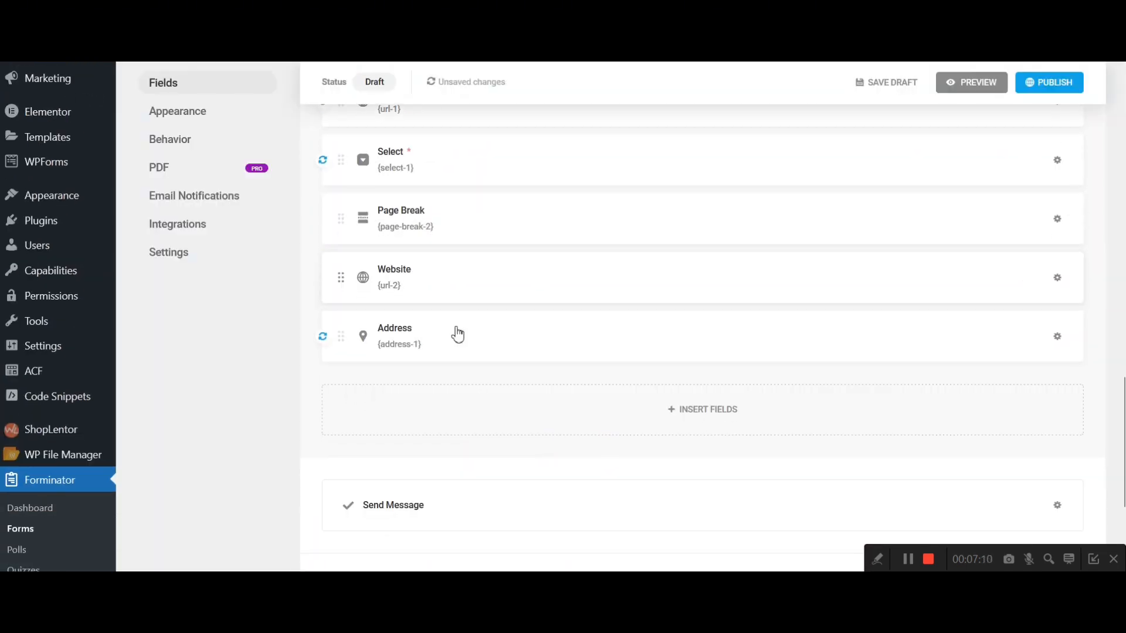
click(442, 293)
click(496, 191)
scroll(701, 327, down, 2)
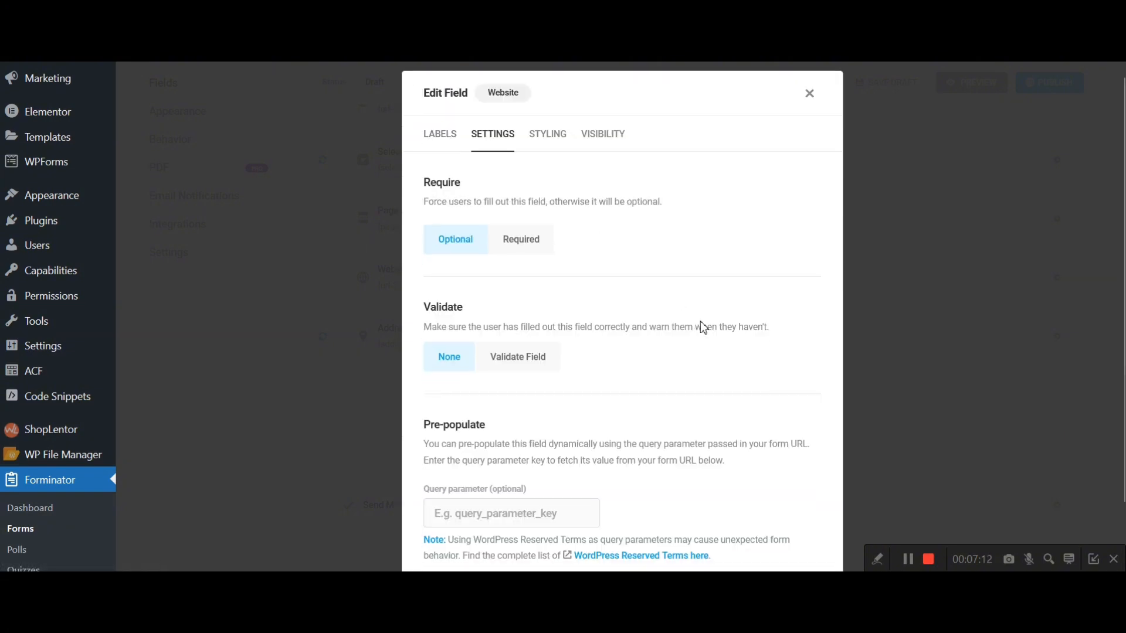
click(530, 184)
scroll(622, 293, down, 2)
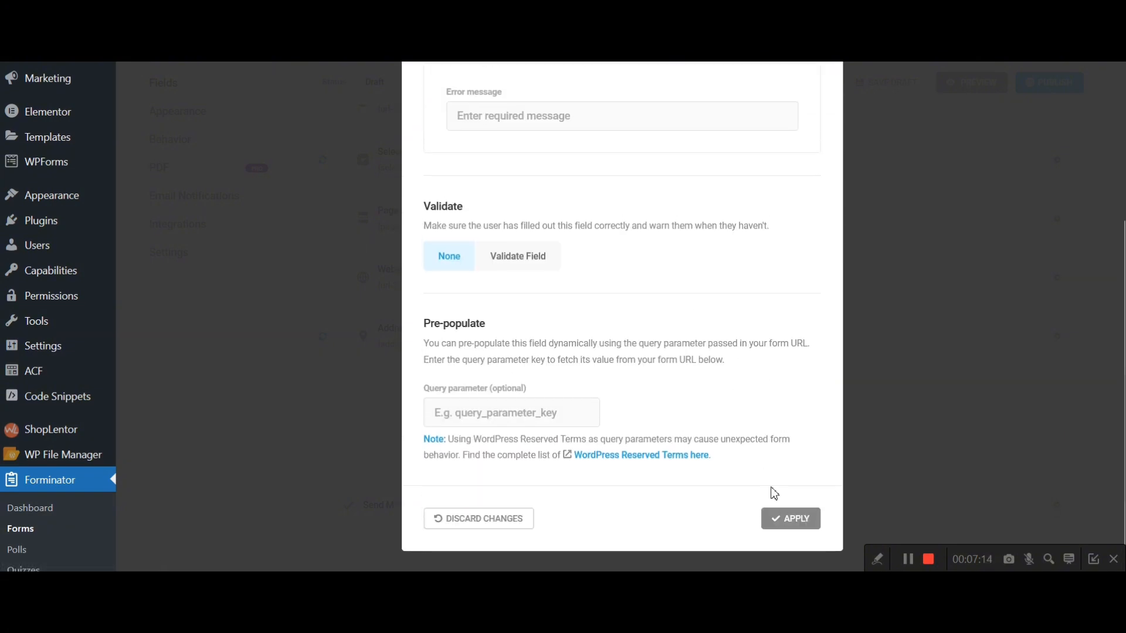
click(789, 530)
Make the street address in the Address field required and apply the change.
click(446, 334)
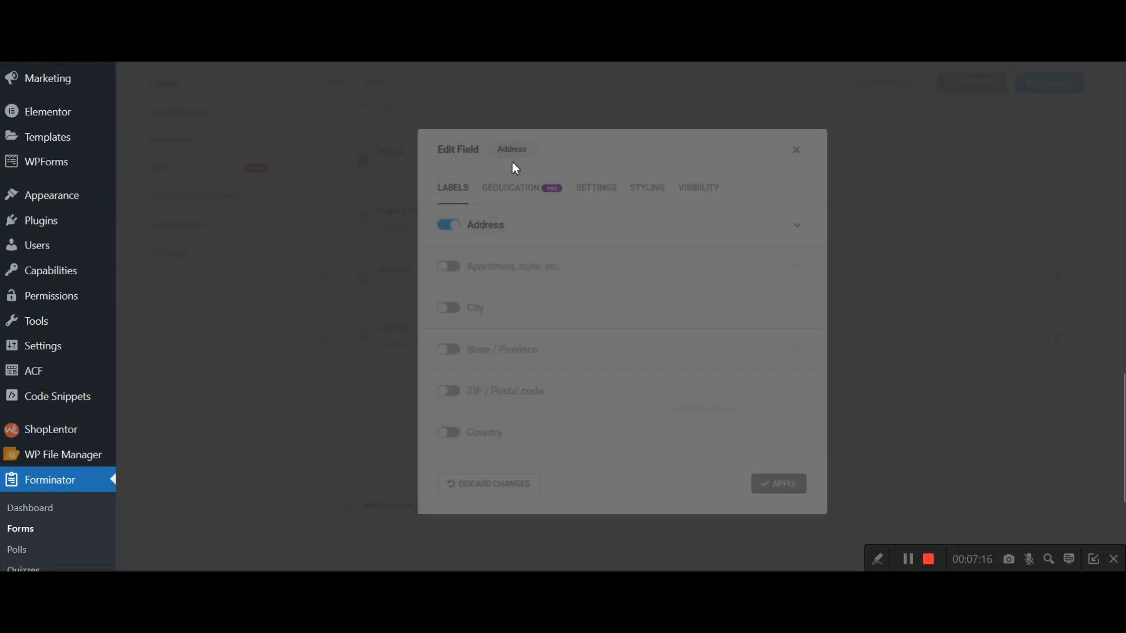
click(601, 171)
scroll(680, 411, down, 3)
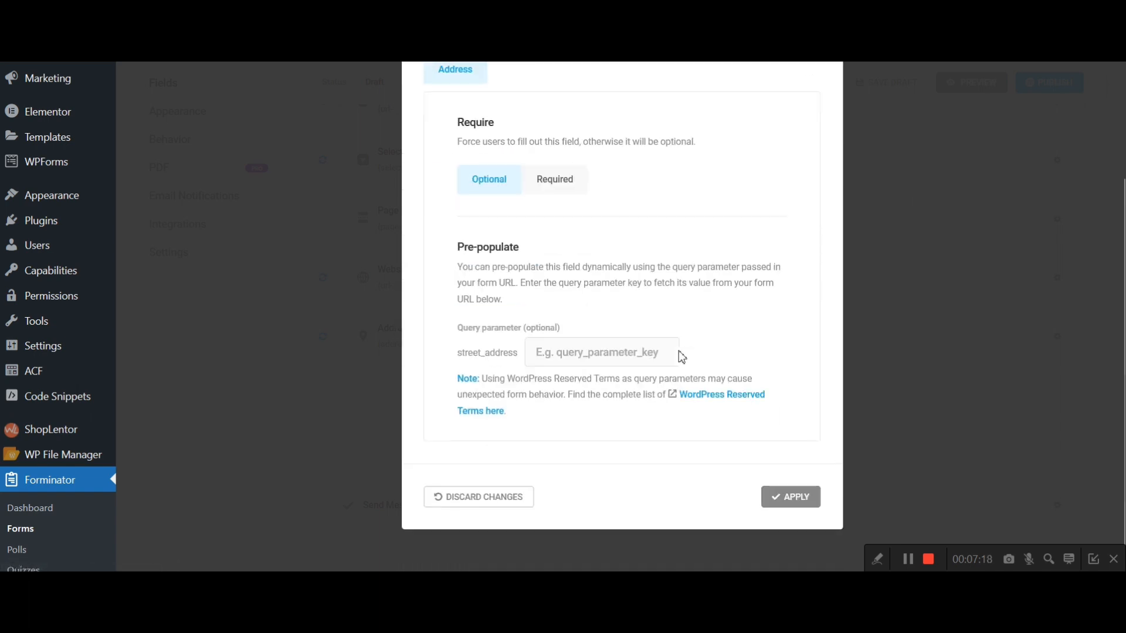
scroll(679, 355, up, 3)
click(556, 312)
scroll(703, 440, down, 5)
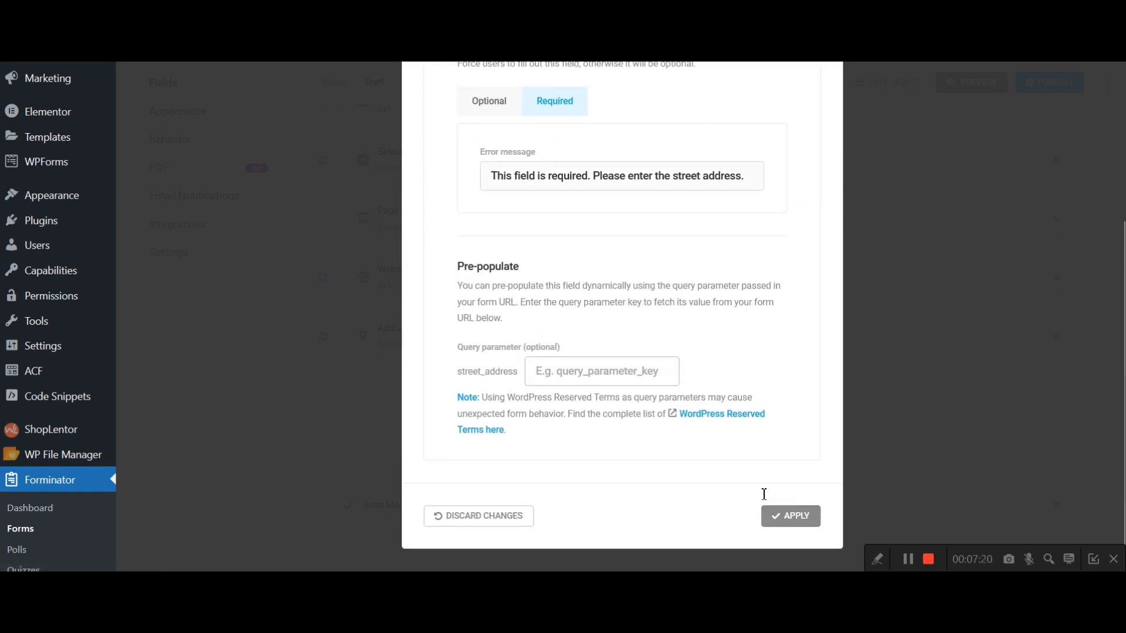
click(786, 516)
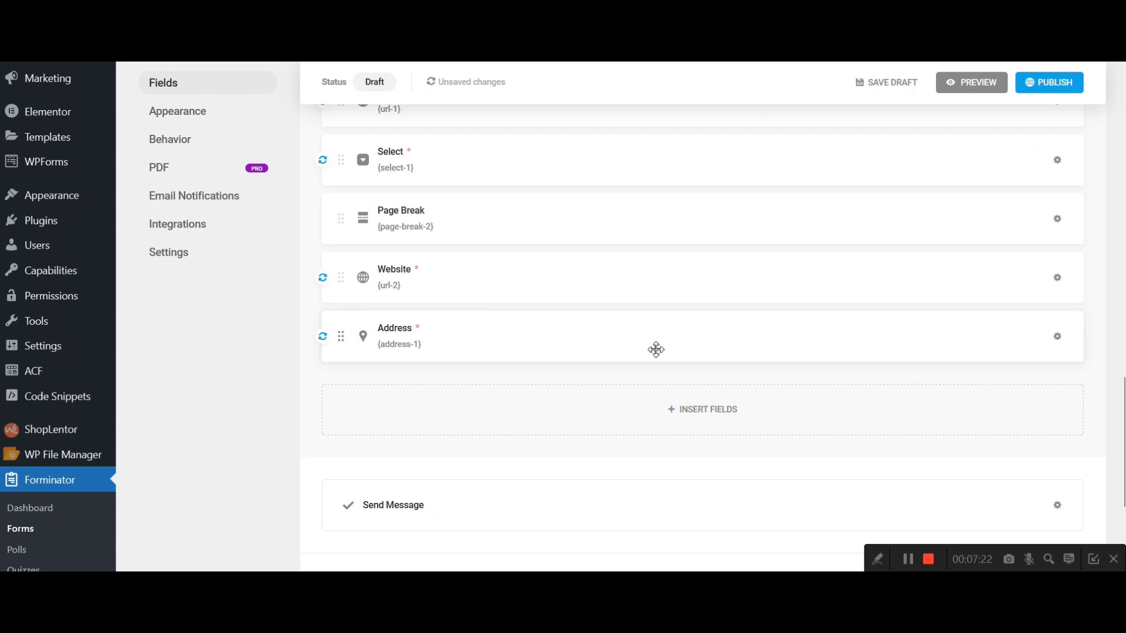
Preview the form, try to advance from Page 1 with its fields empty, and close the preview.
scroll(656, 349, up, 4)
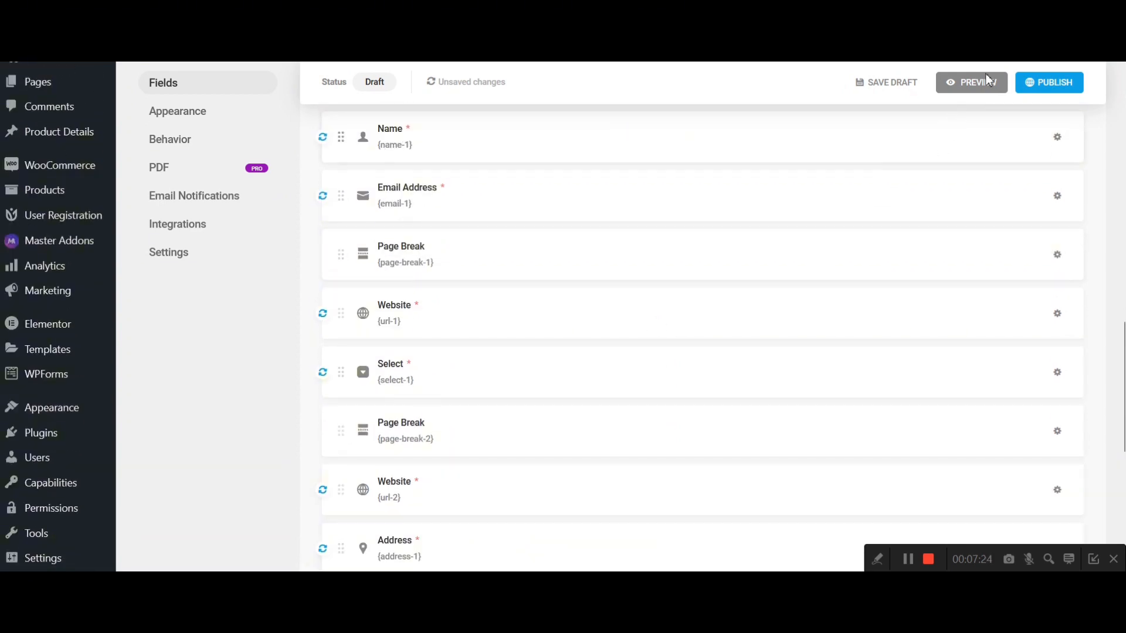
click(962, 89)
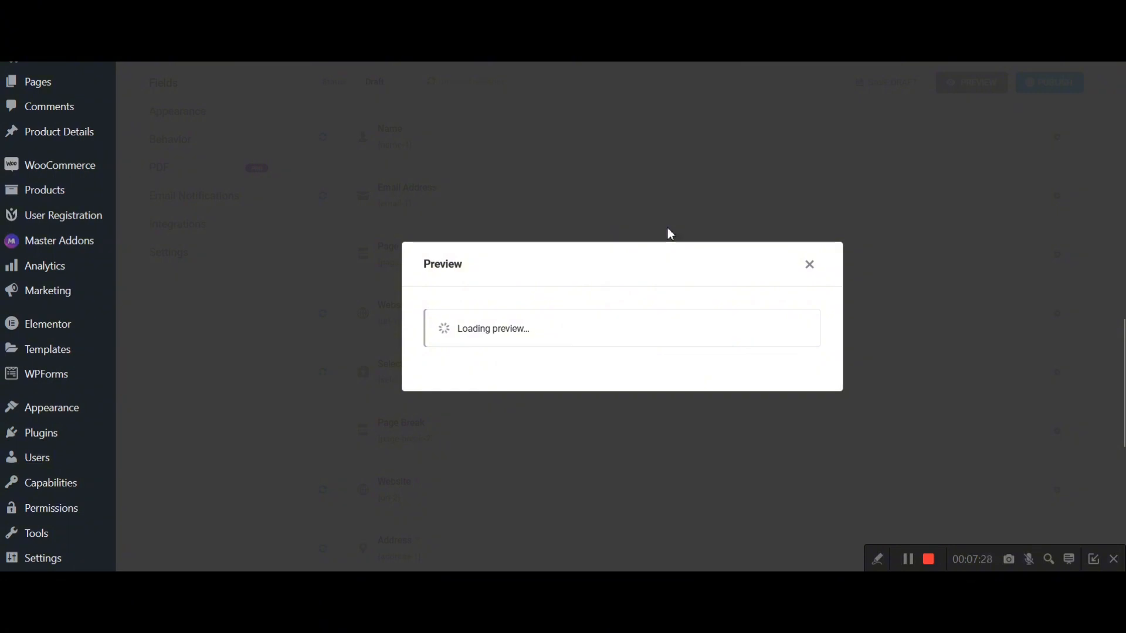
click(782, 437)
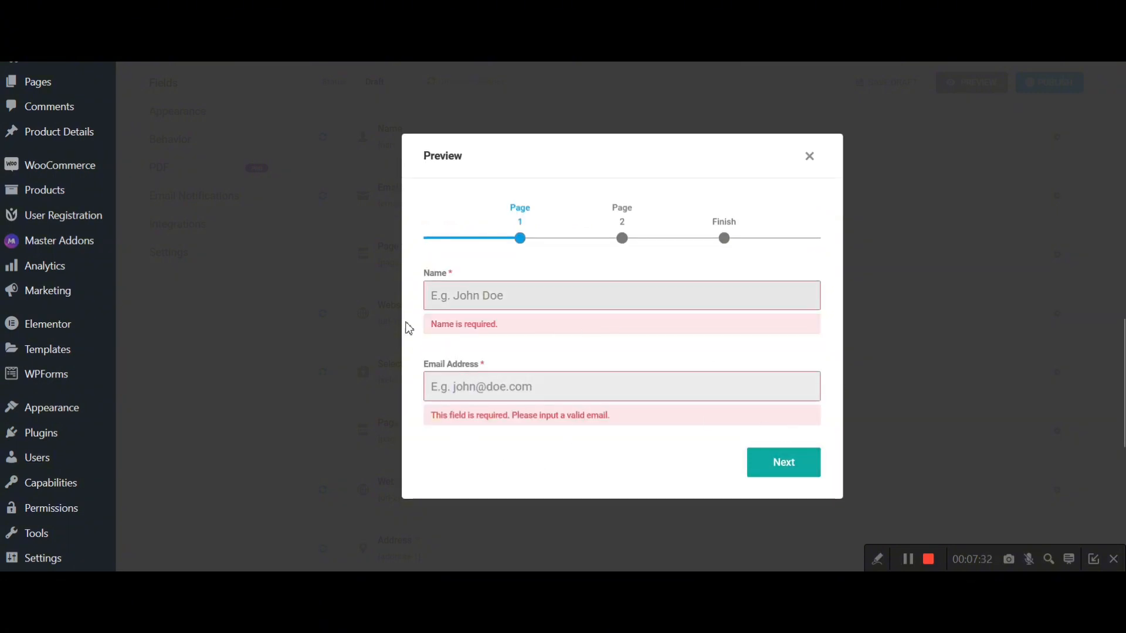
click(809, 156)
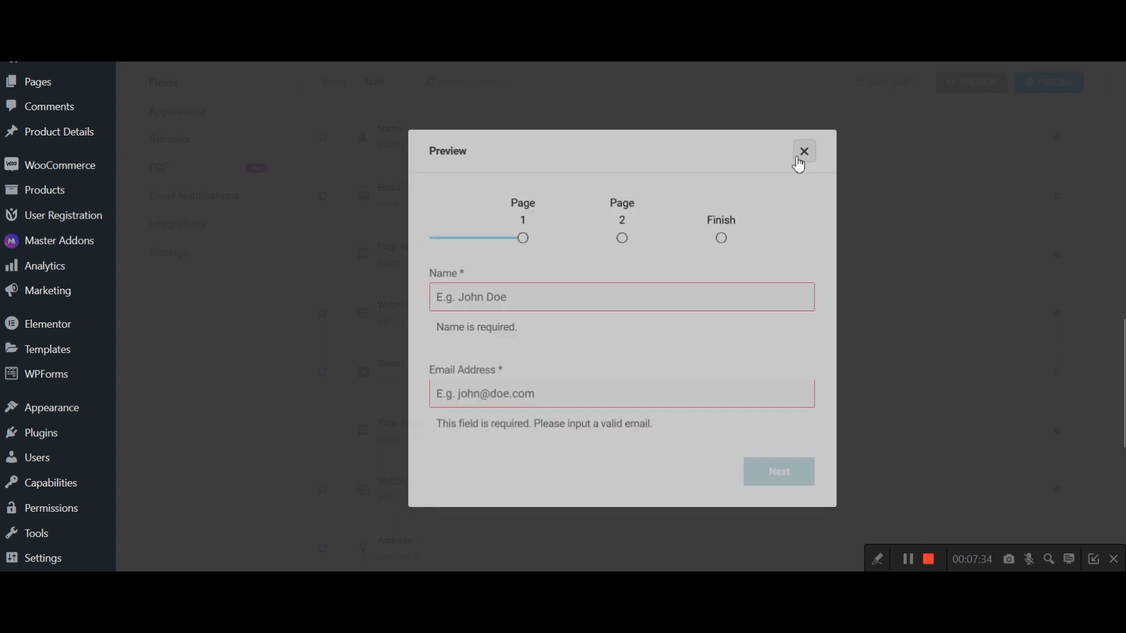
Preview the multistep form again to check its page indicator and Page 1 fields, and close the preview.
scroll(616, 272, up, 3)
scroll(618, 275, up, 1)
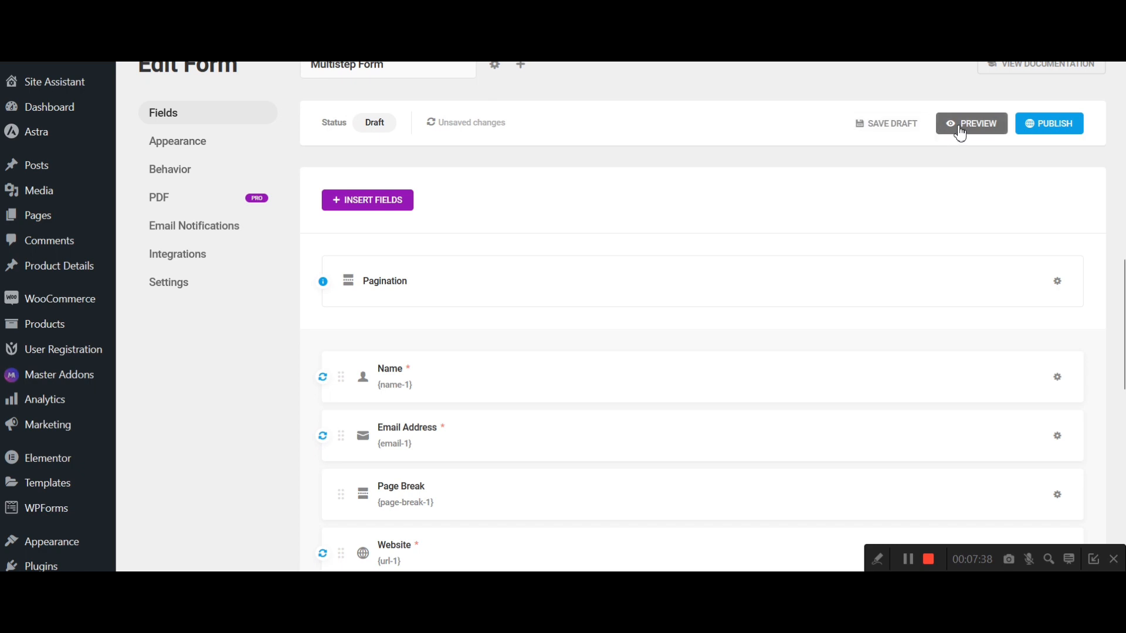
click(957, 131)
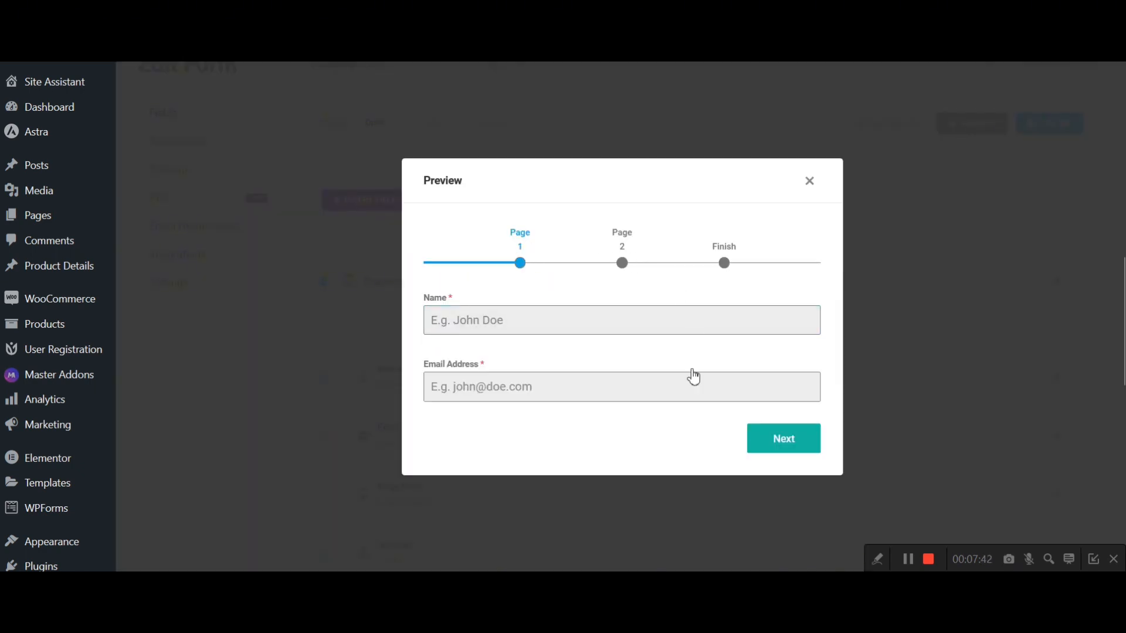
click(809, 181)
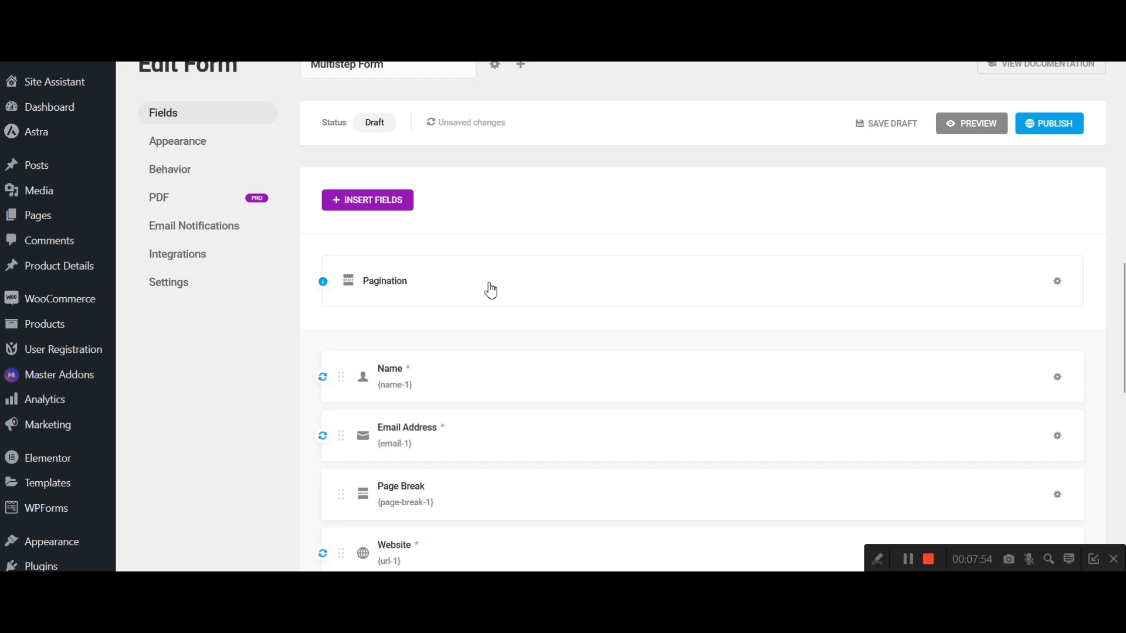
Rename the Pagination field's first two page labels to "Step 1" and "Step 2", keeping "Finish" for the last.
click(508, 289)
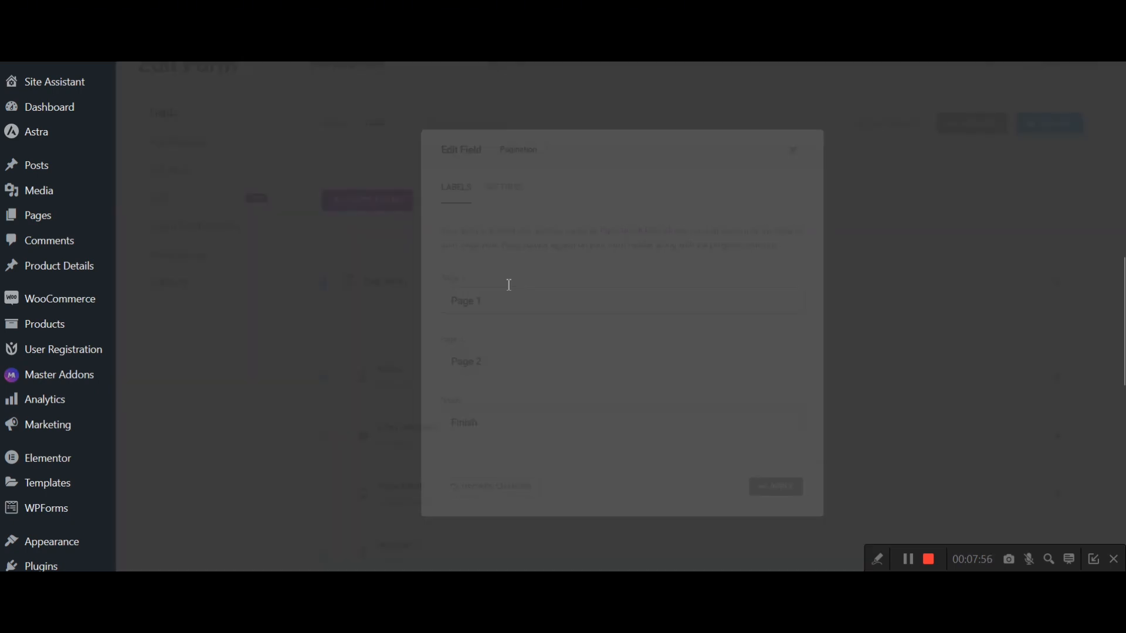
double_click(448, 287)
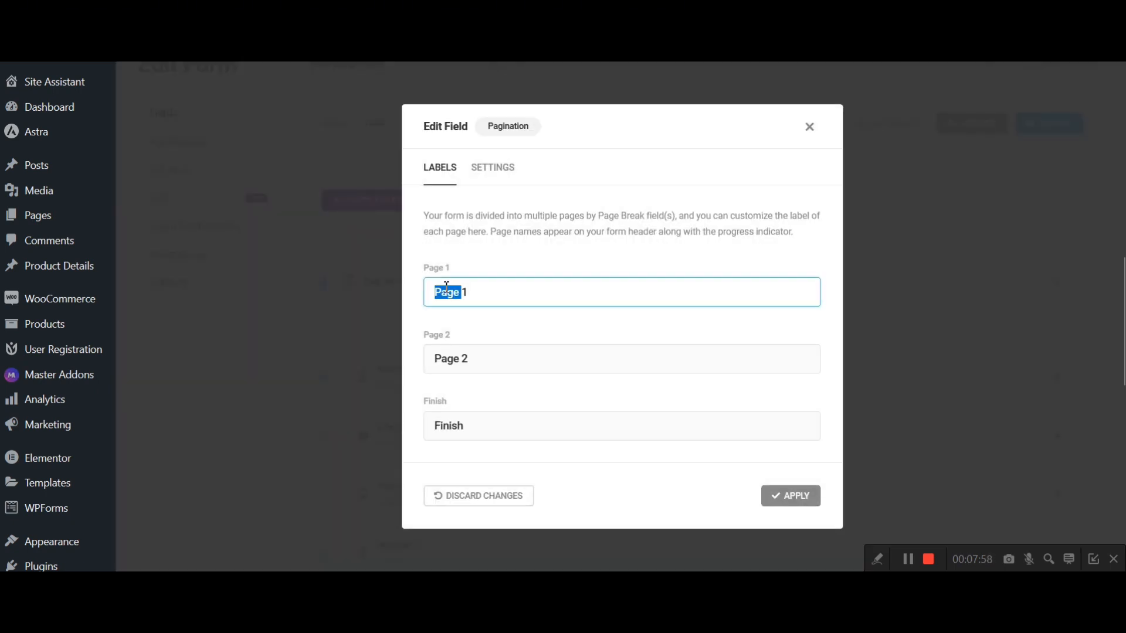
text(Step)
double_click(445, 358)
text(St)
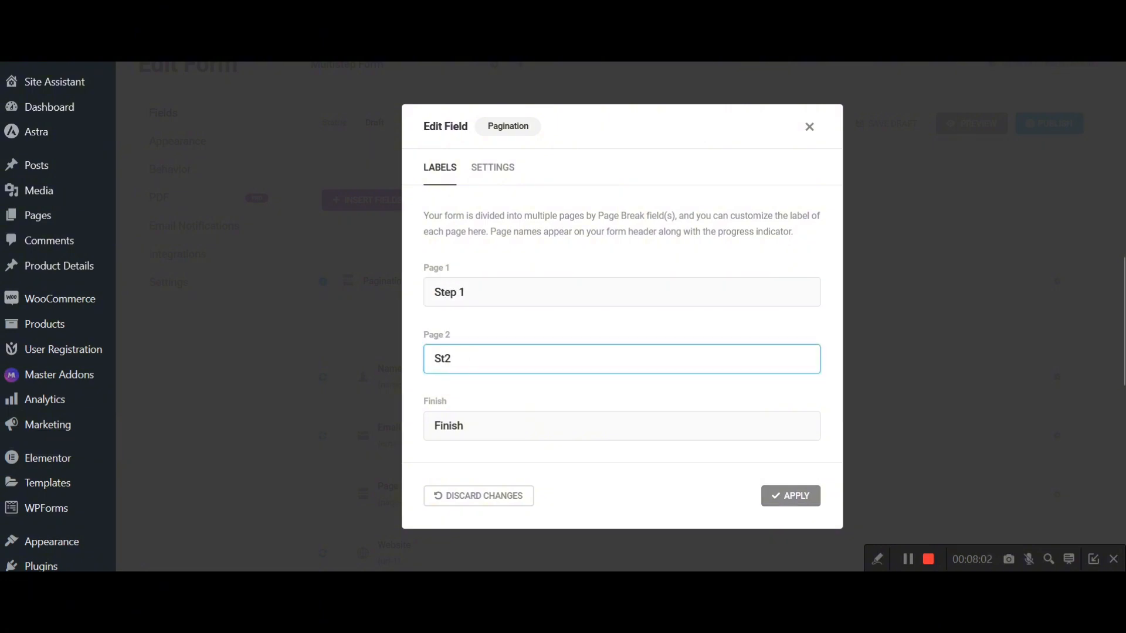
double_click(468, 425)
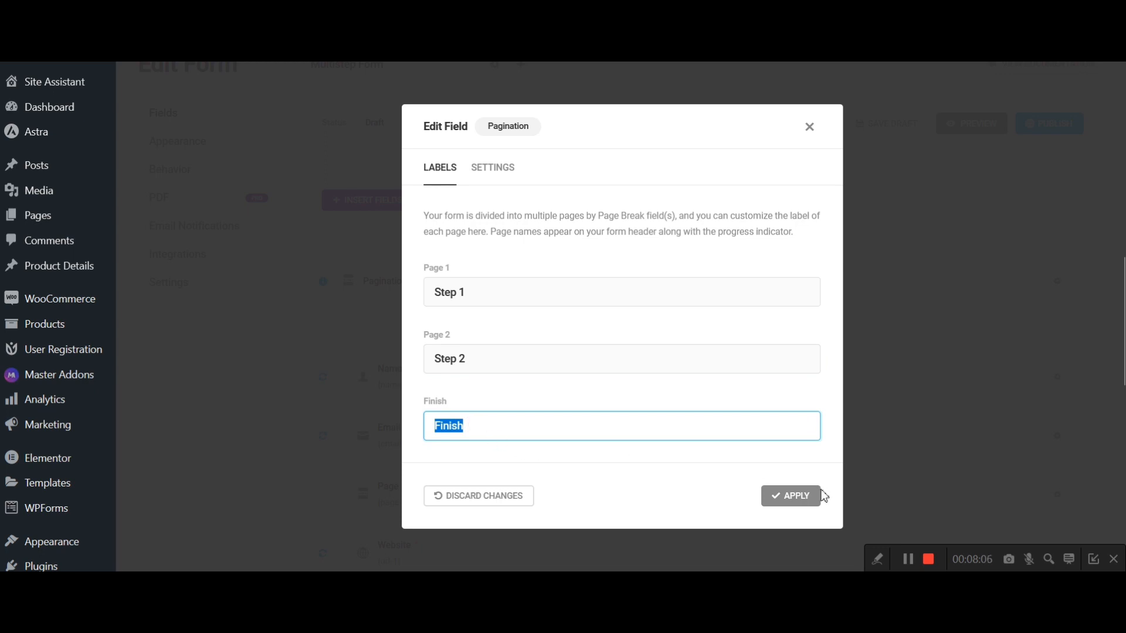
Try the Progress Bar and Hide options for the pagination's progress indicator, return to Show with Steps, and apply the settings.
click(508, 168)
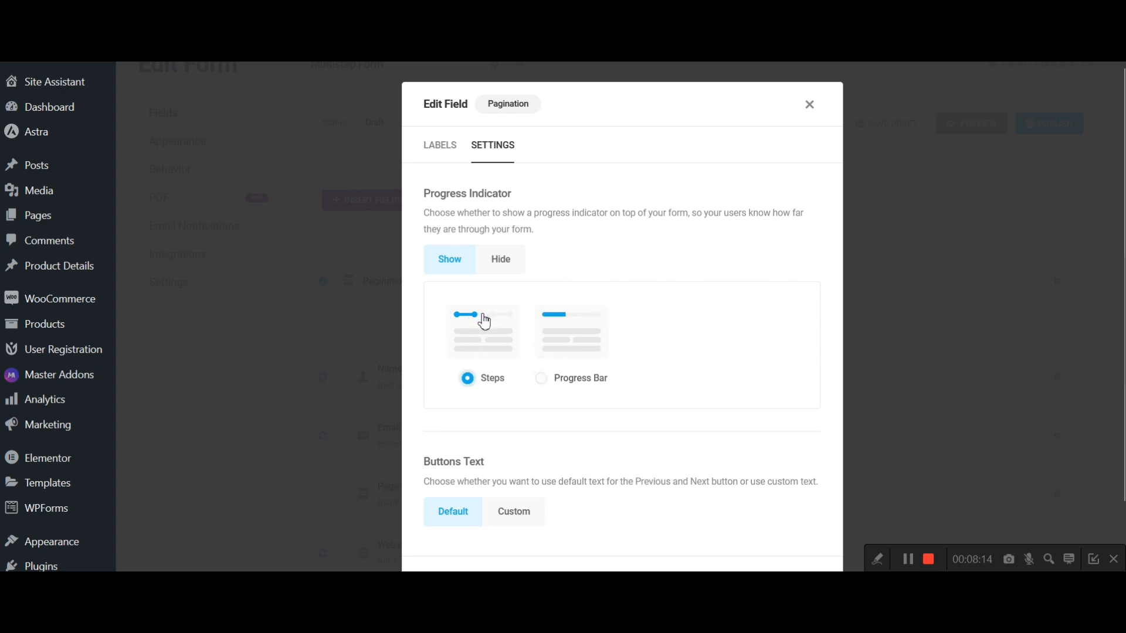
click(546, 381)
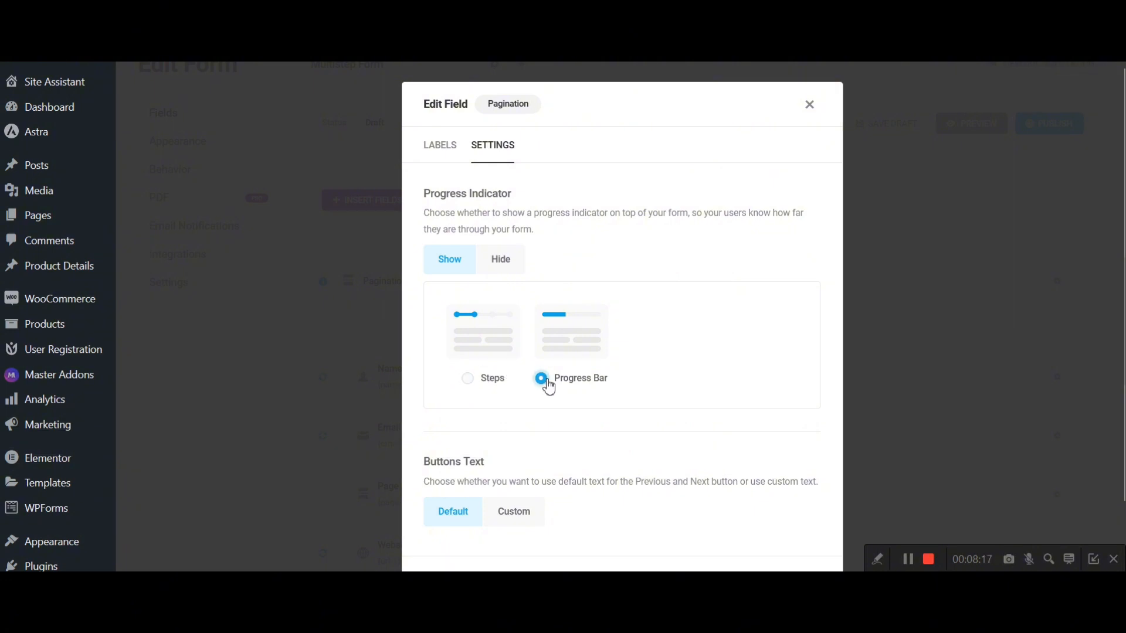
click(474, 385)
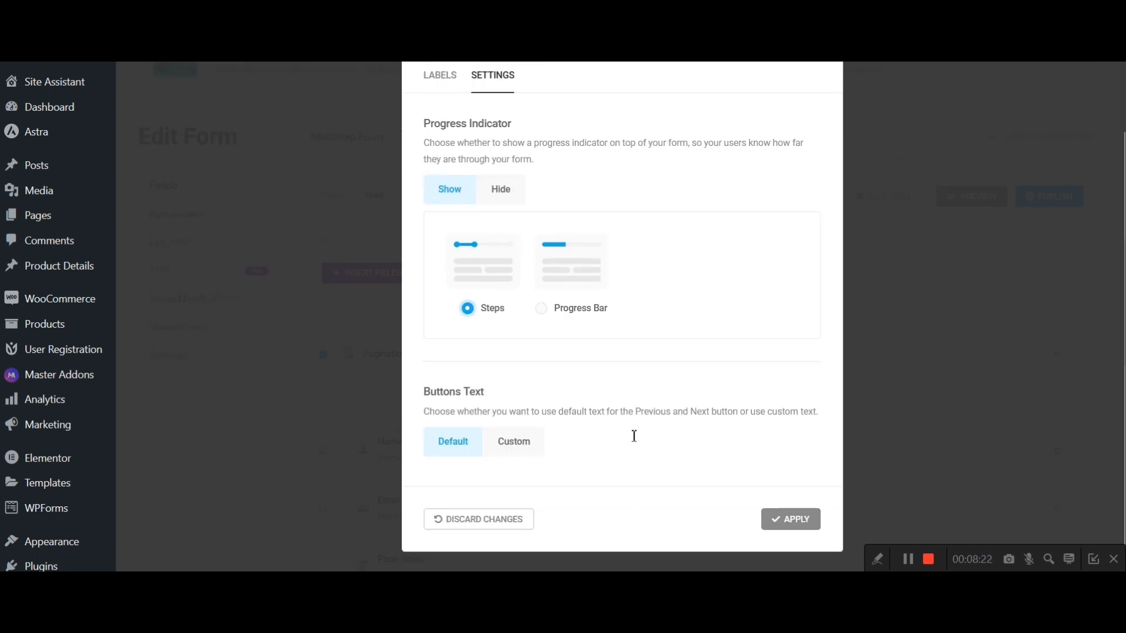
click(499, 191)
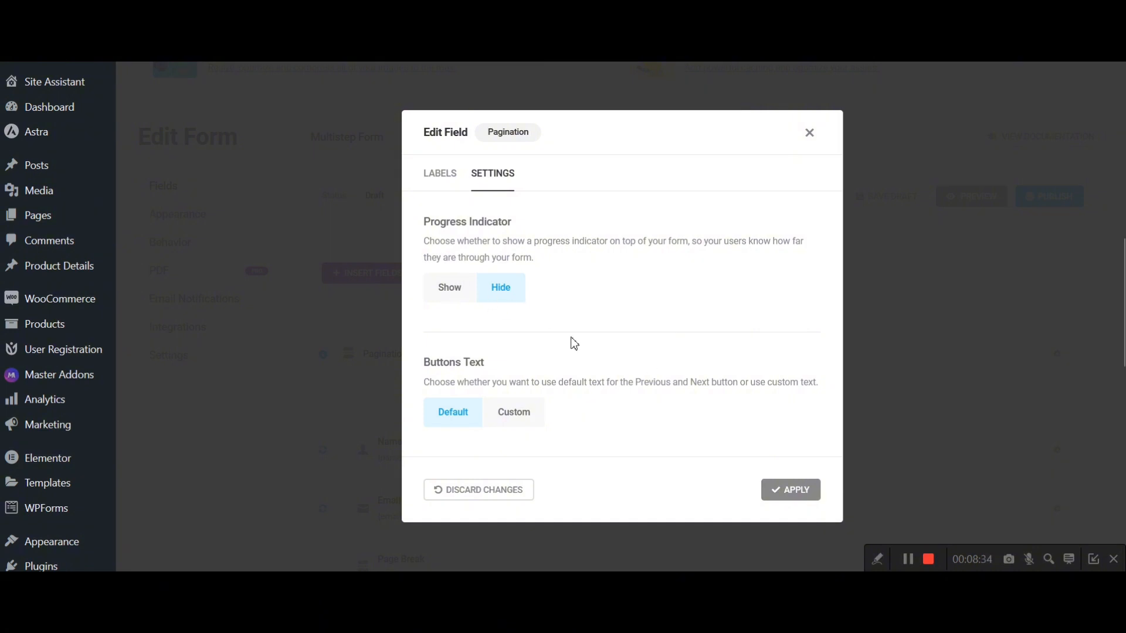
click(455, 290)
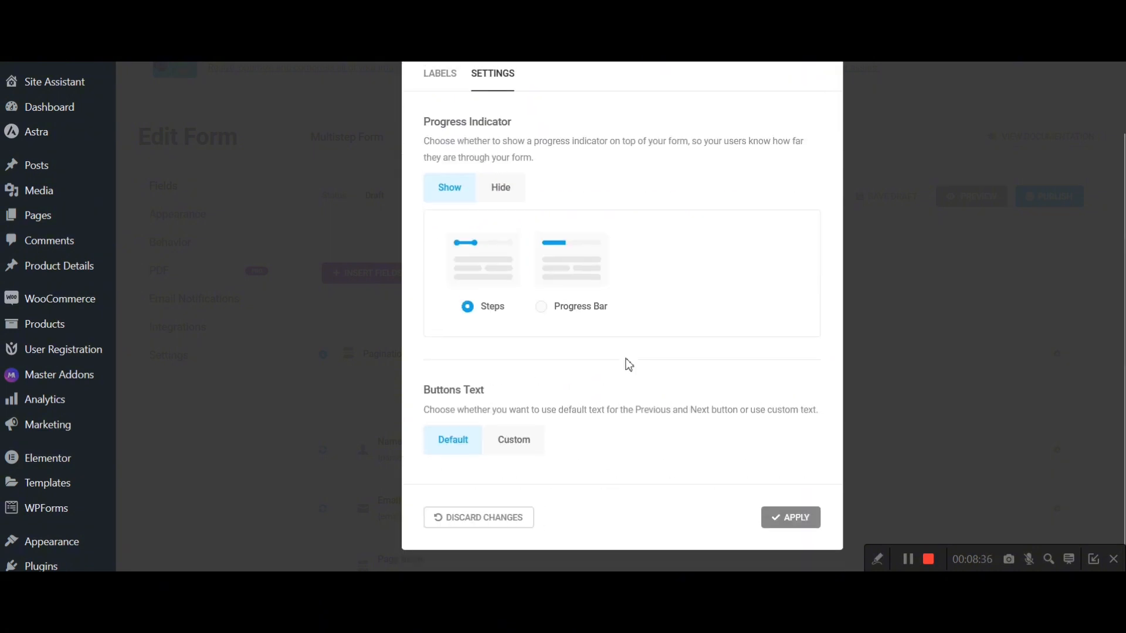
click(792, 519)
Compare the Flat, Bold, Material and None design styles in the form's appearance settings and choose Material.
scroll(443, 375, down, 7)
scroll(443, 375, down, 6)
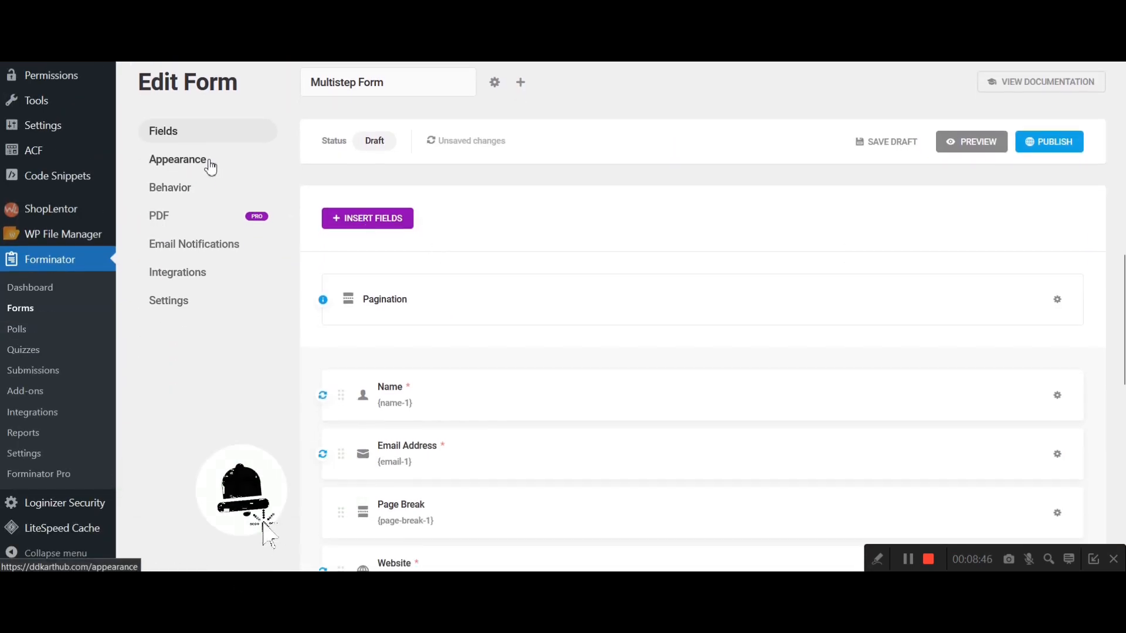
click(211, 165)
scroll(477, 228, down, 5)
scroll(476, 229, down, 8)
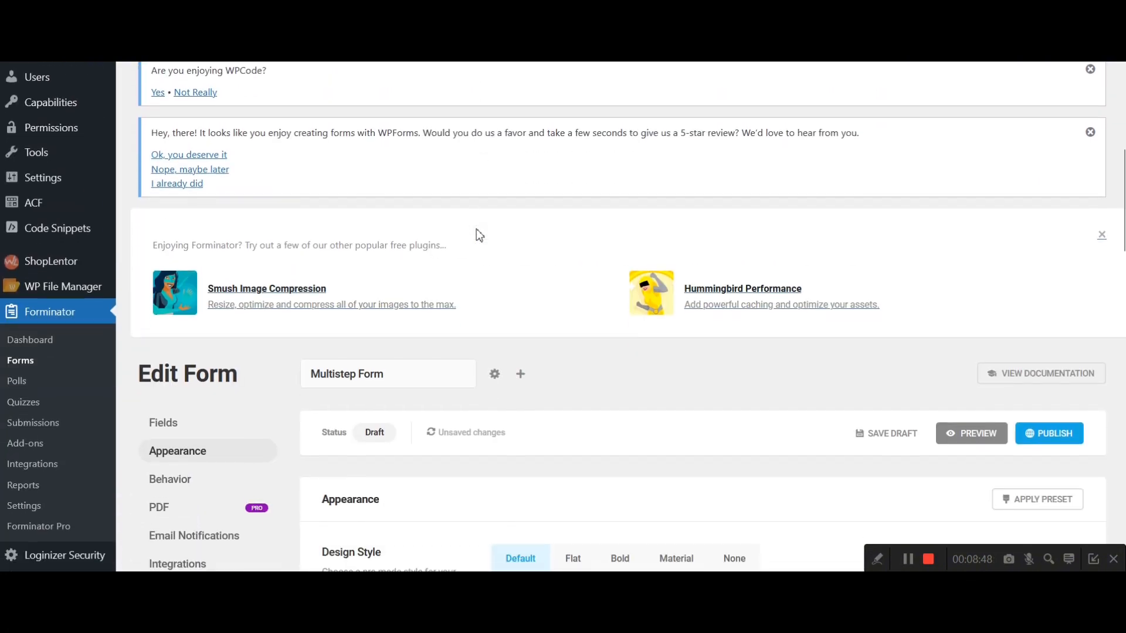
scroll(476, 229, up, 2)
scroll(476, 234, down, 2)
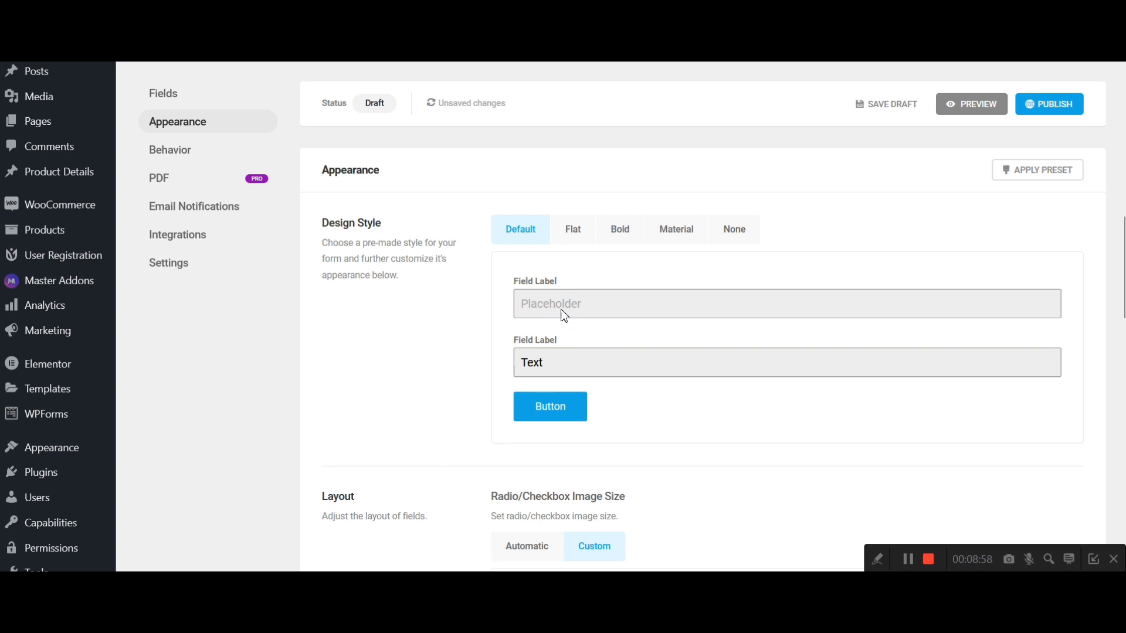
click(572, 235)
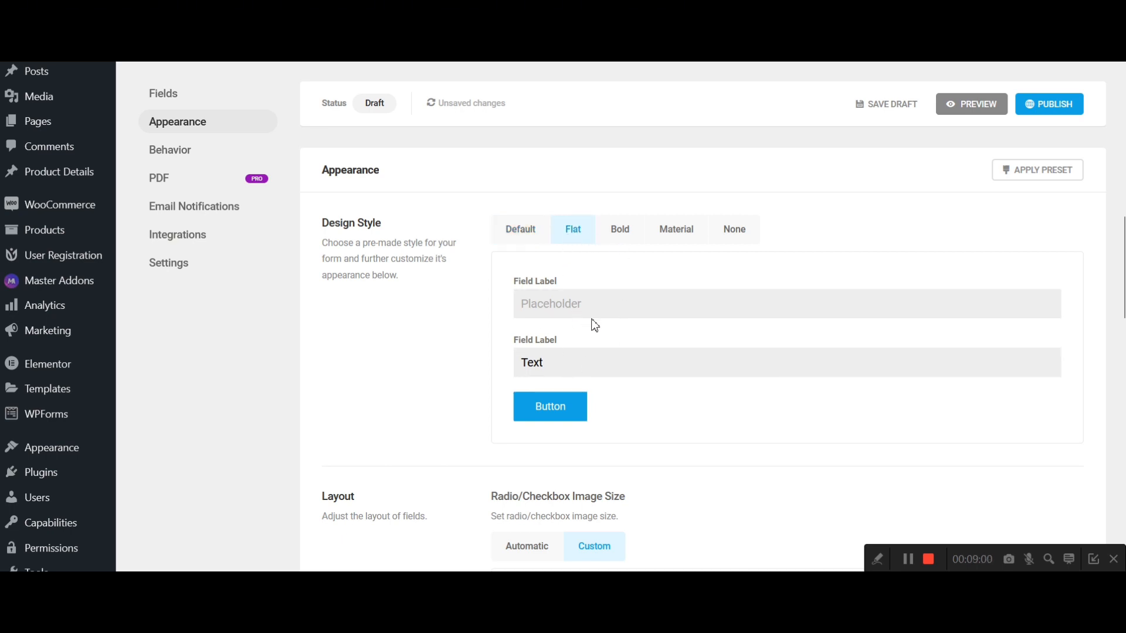
click(631, 239)
click(665, 236)
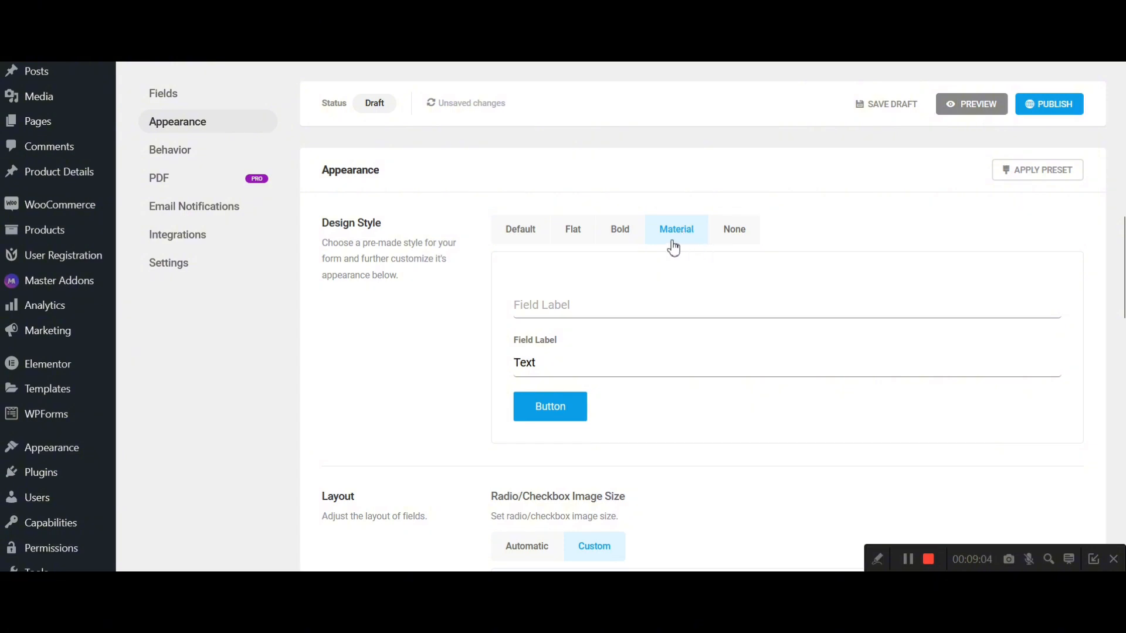
click(735, 232)
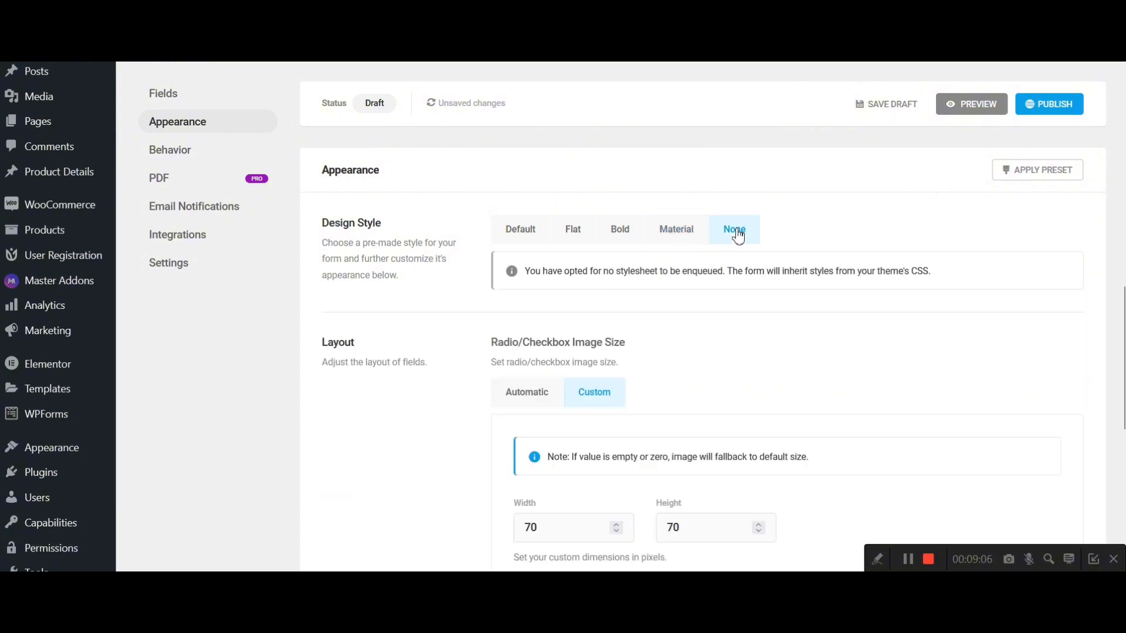
click(685, 236)
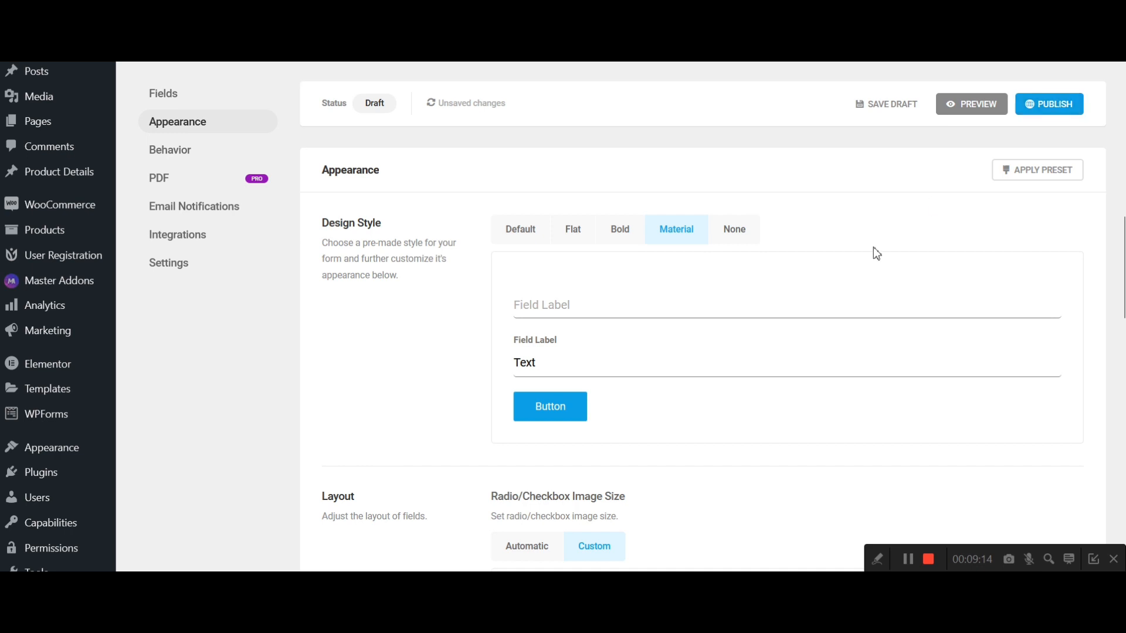
Publish the form and copy its shortcode.
scroll(874, 248, down, 1)
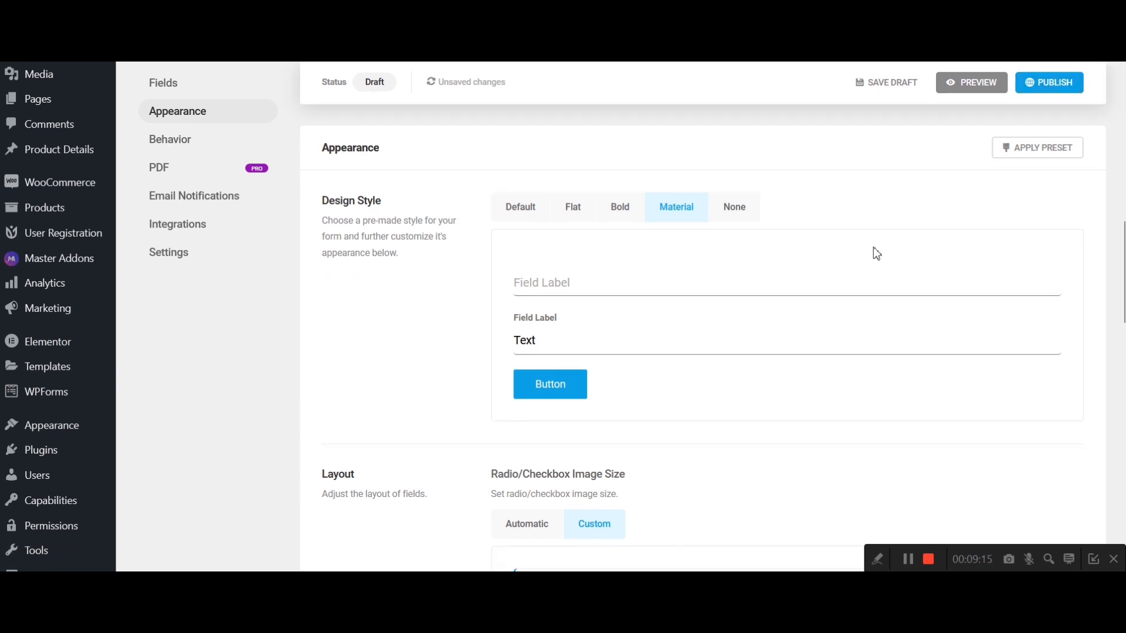
click(1051, 84)
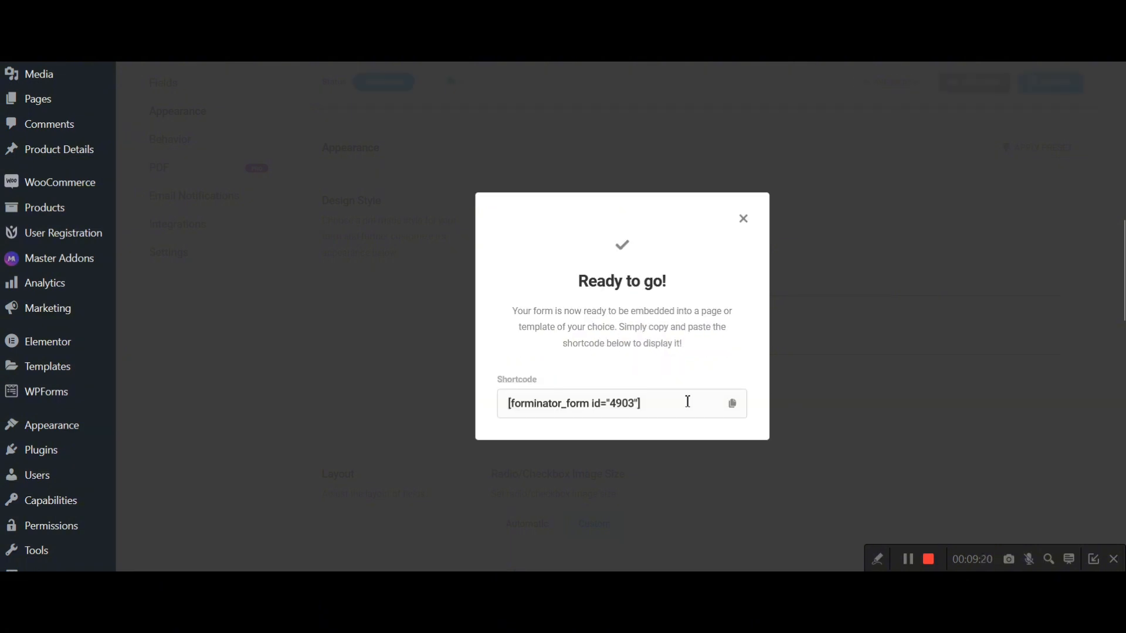
click(732, 409)
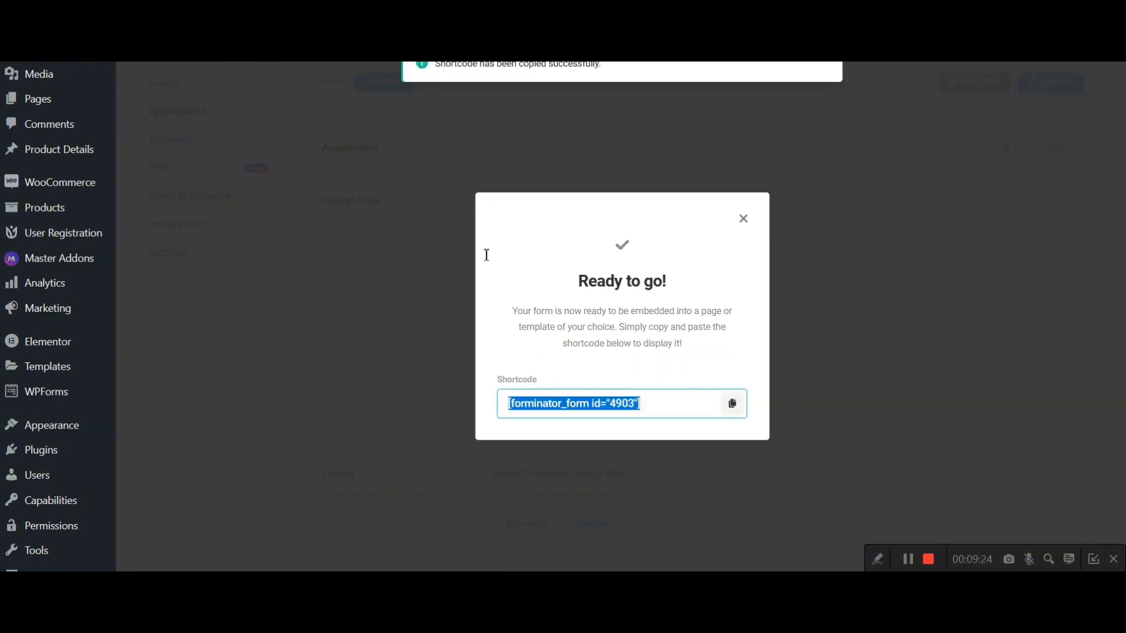
Switch to the Elementor editor of the Multistep Recaptcha page and delete all of the page's content.
key(ctrl+Tab)
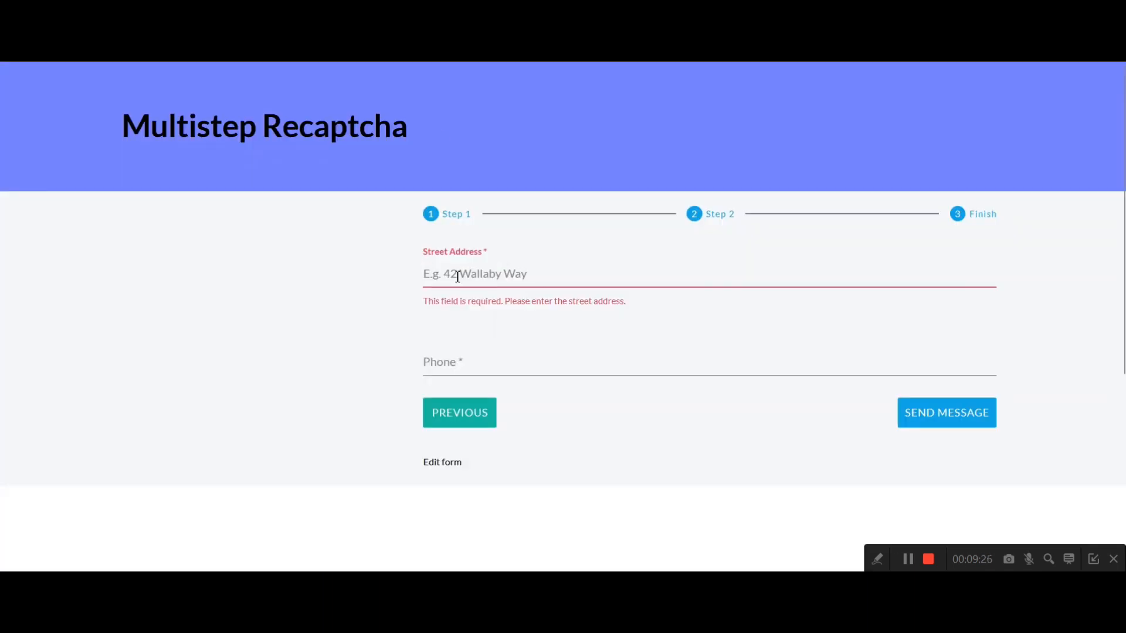
key(ctrl+Tab)
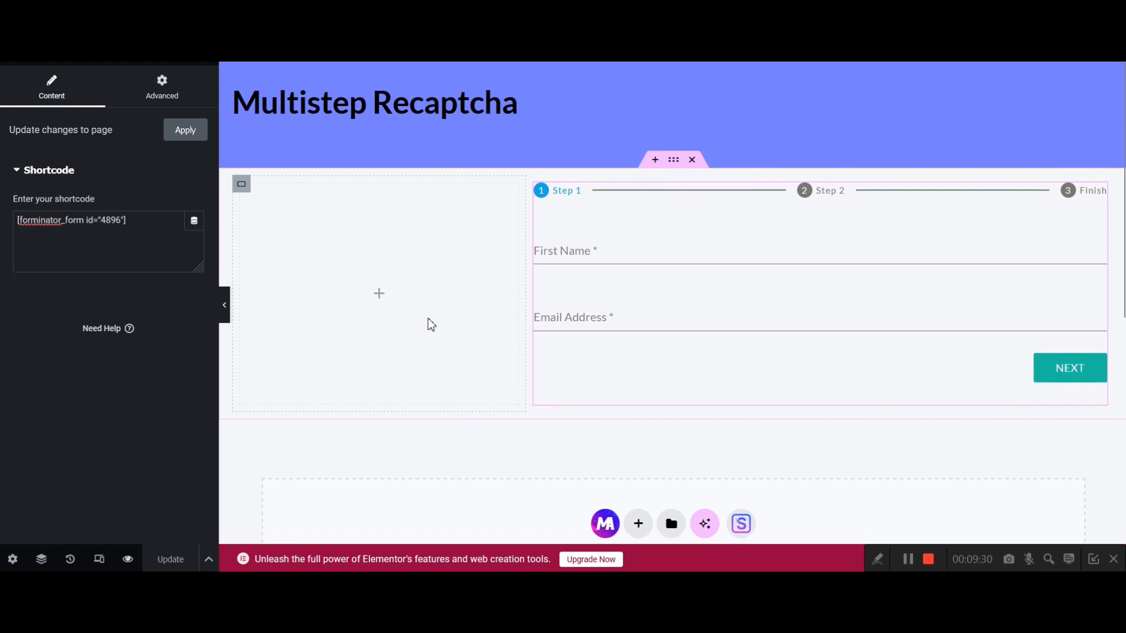
scroll(429, 322, down, 3)
right_click(443, 347)
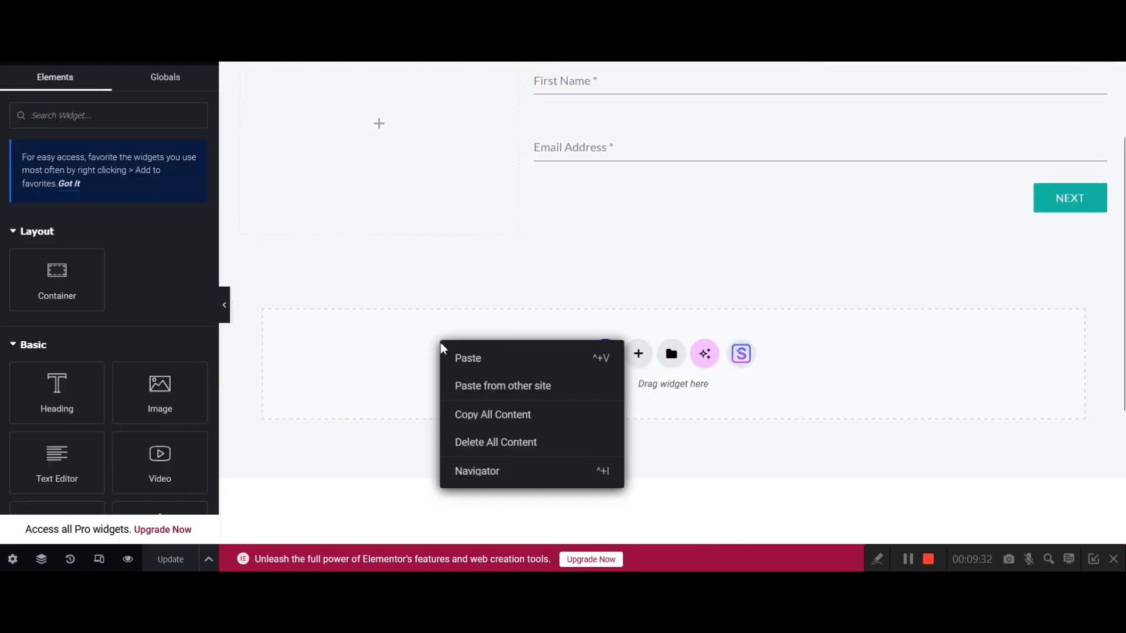
click(509, 449)
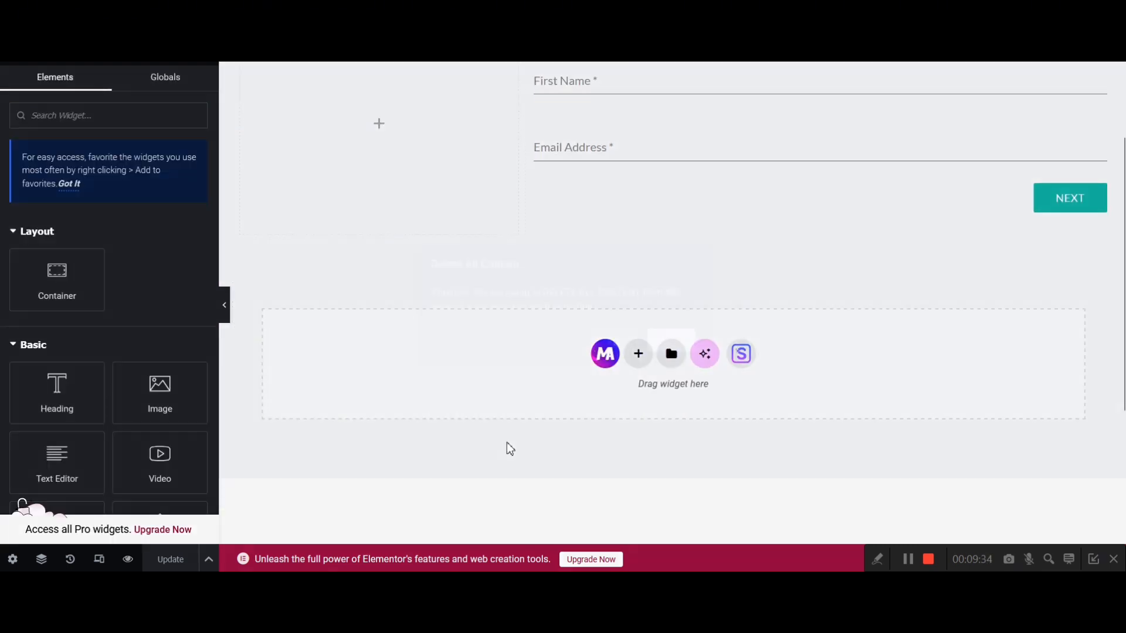
key(Return)
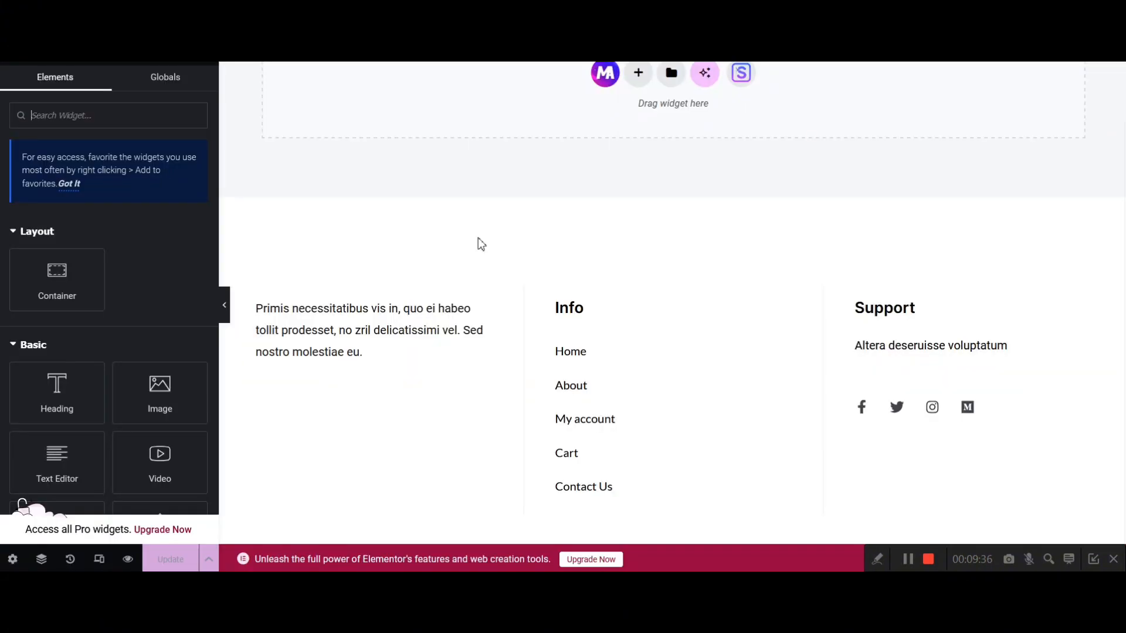
Add a single container with a downward column direction to the emptied page.
scroll(448, 204, up, 2)
click(639, 161)
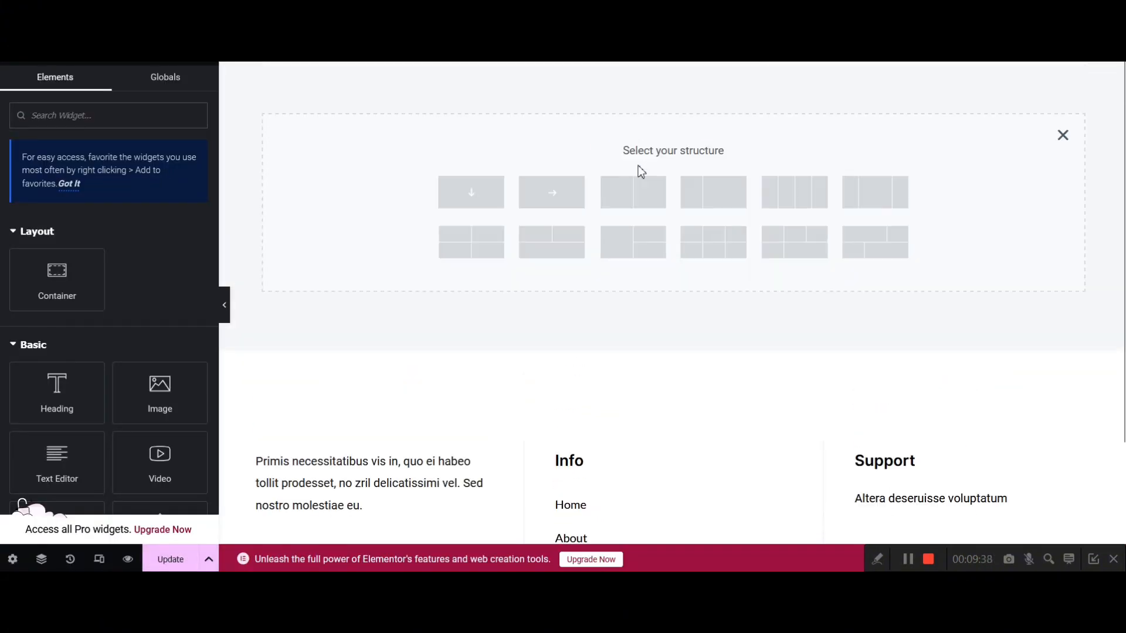
click(490, 198)
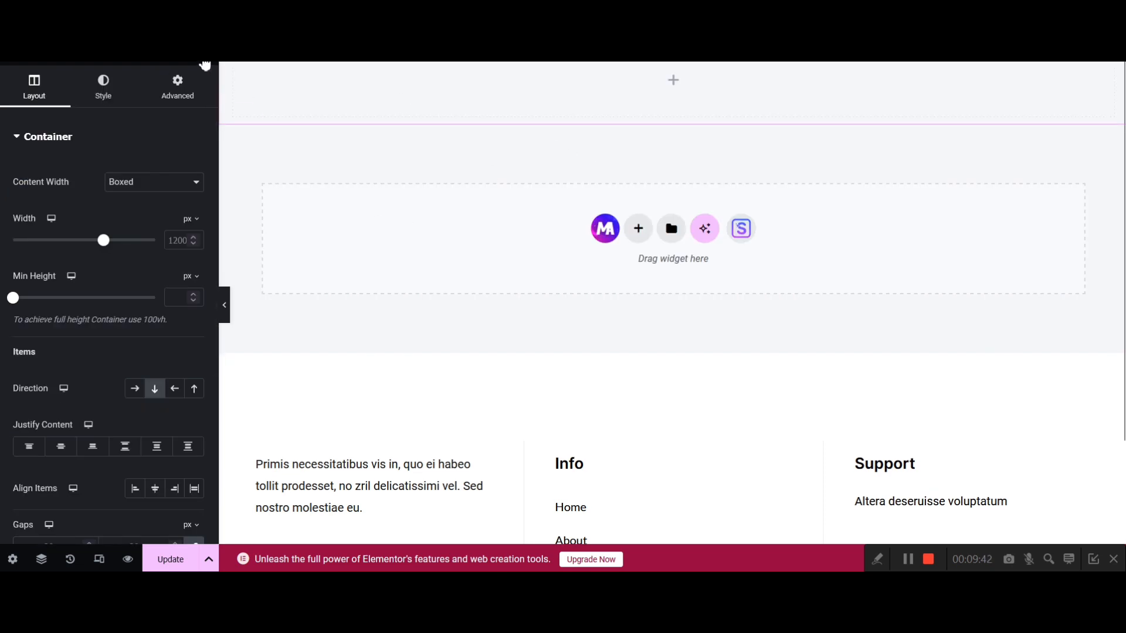
Place a Heading widget in the new container and set its title to "Multistep".
click(205, 65)
drag(66, 396, 642, 81)
triple_click(128, 202)
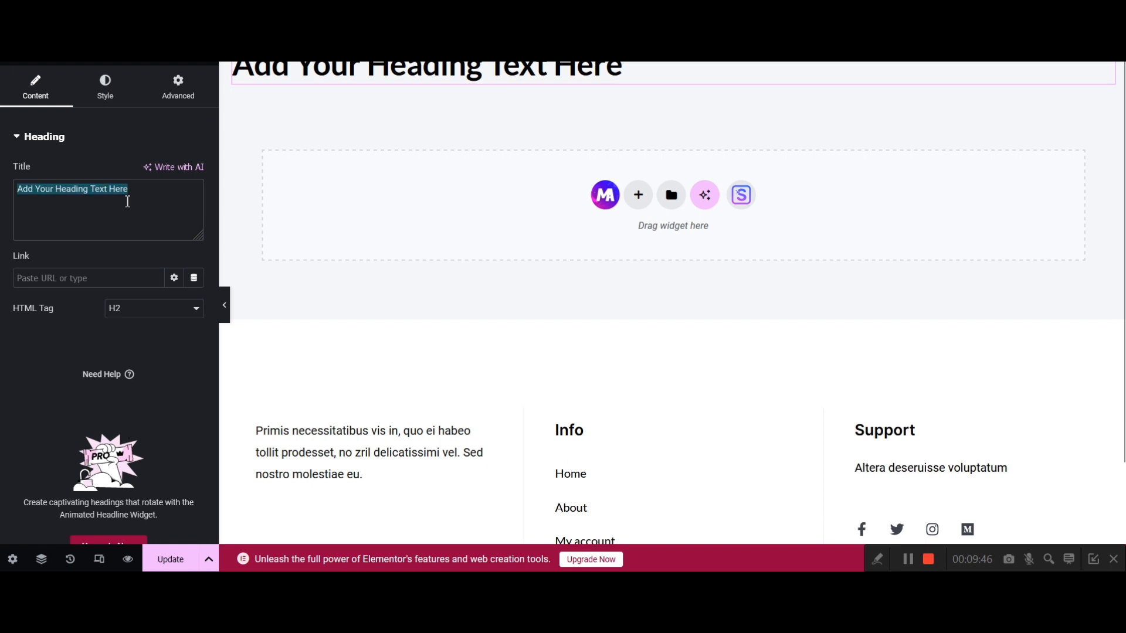
text(Multistep)
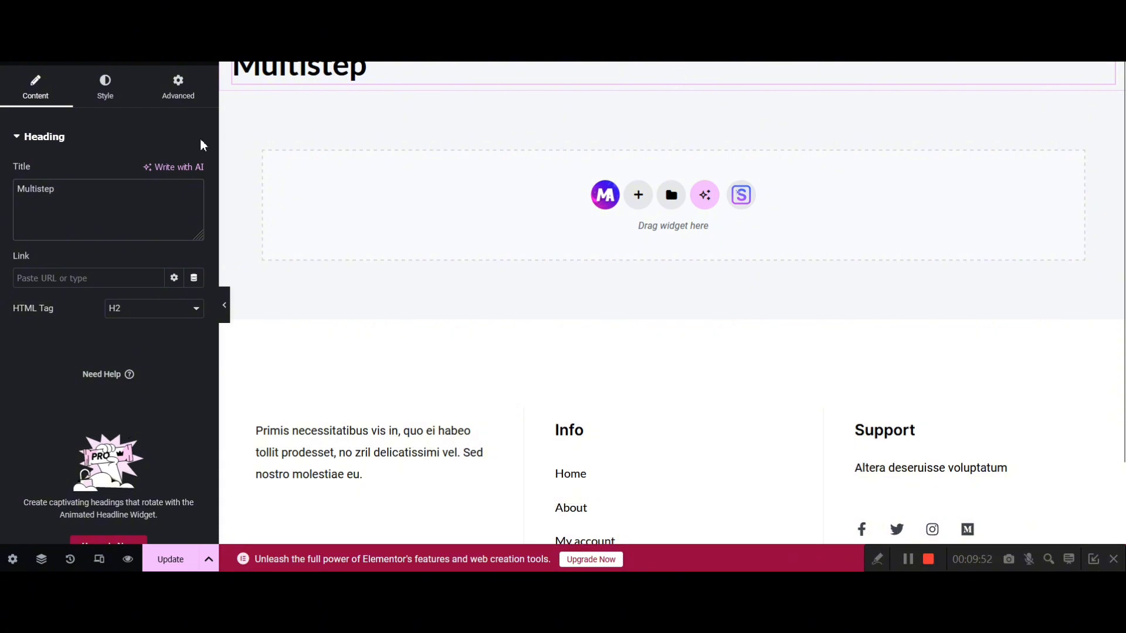
Justify the heading container's content with Space Around and set its minimum height to about 223 px.
click(161, 453)
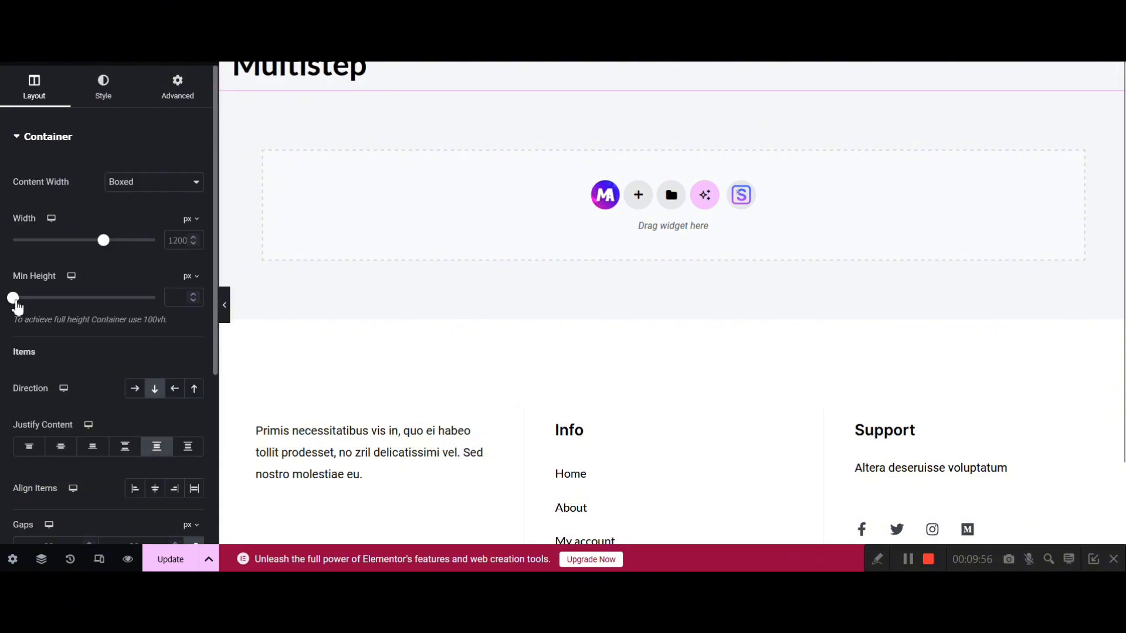
click(14, 298)
drag(36, 304, 40, 307)
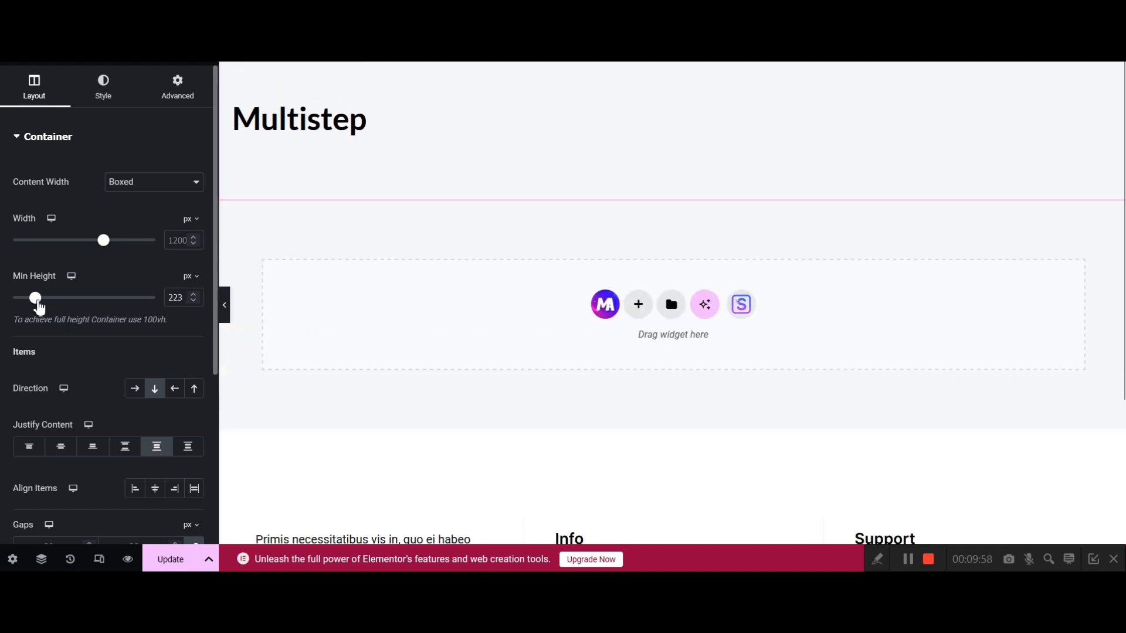
Give the heading container a Classic background in a medium blue, about #5972FF.
click(112, 88)
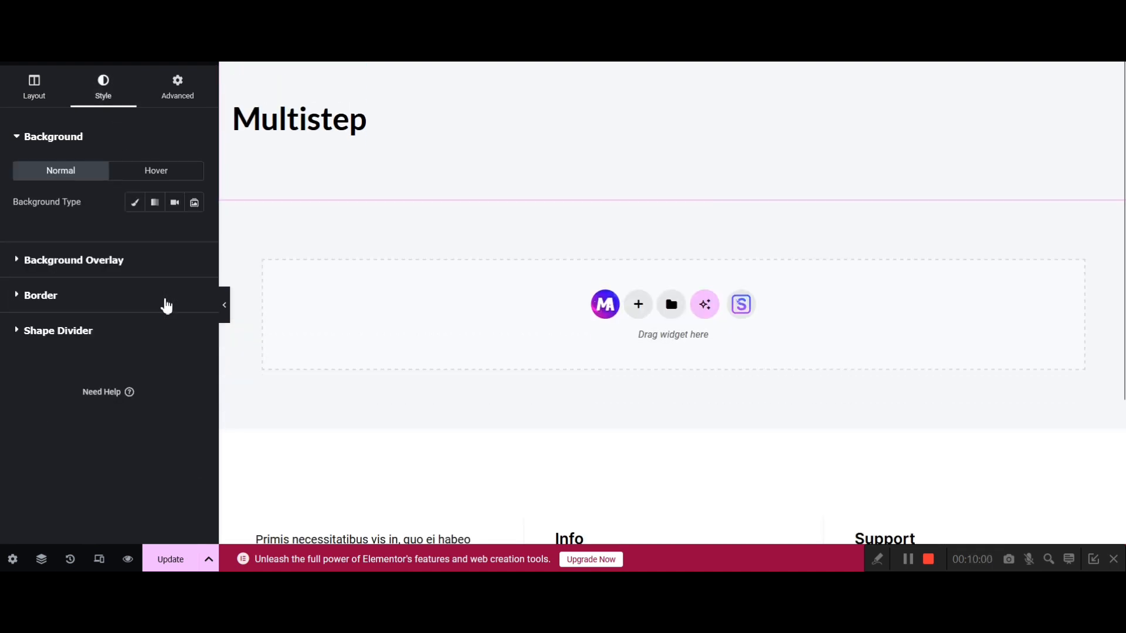
click(135, 204)
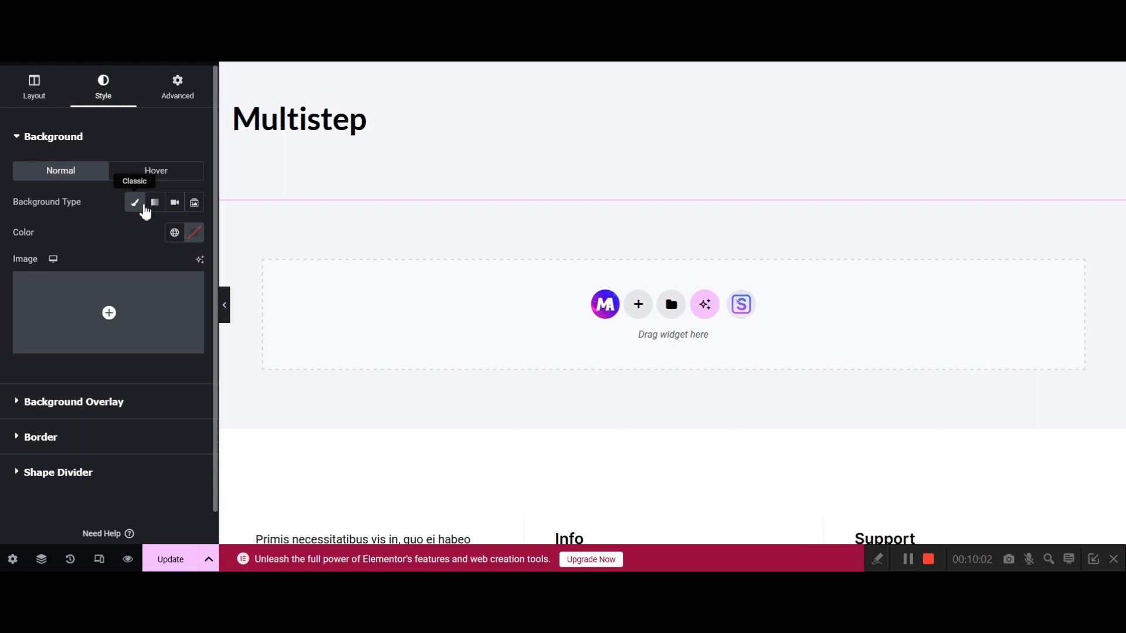
click(200, 237)
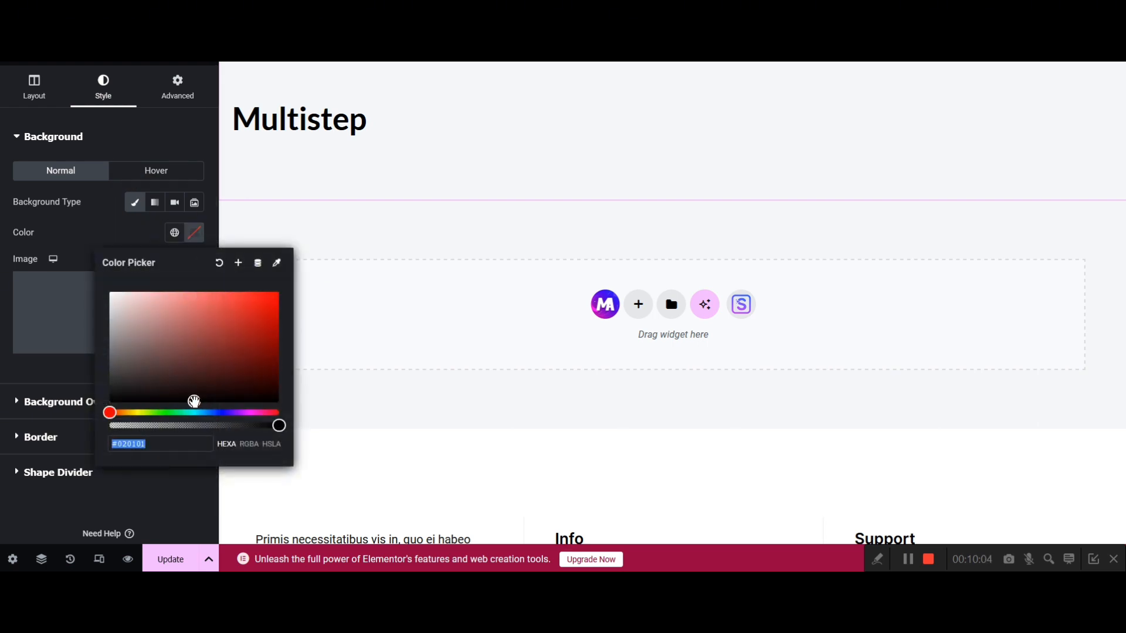
click(229, 414)
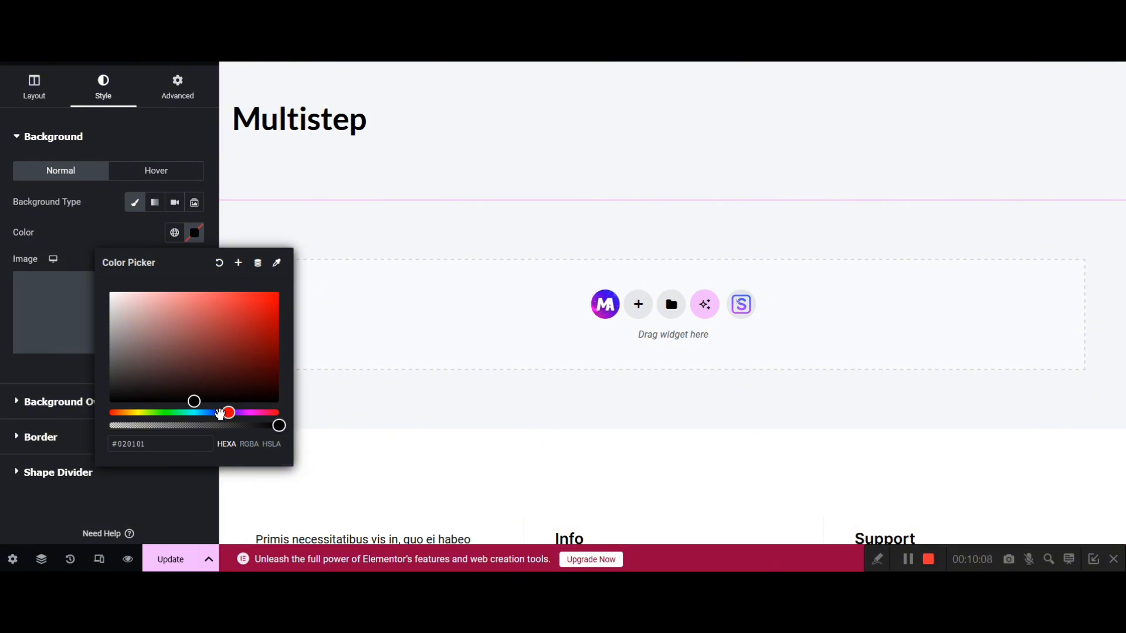
click(219, 414)
drag(270, 306, 219, 293)
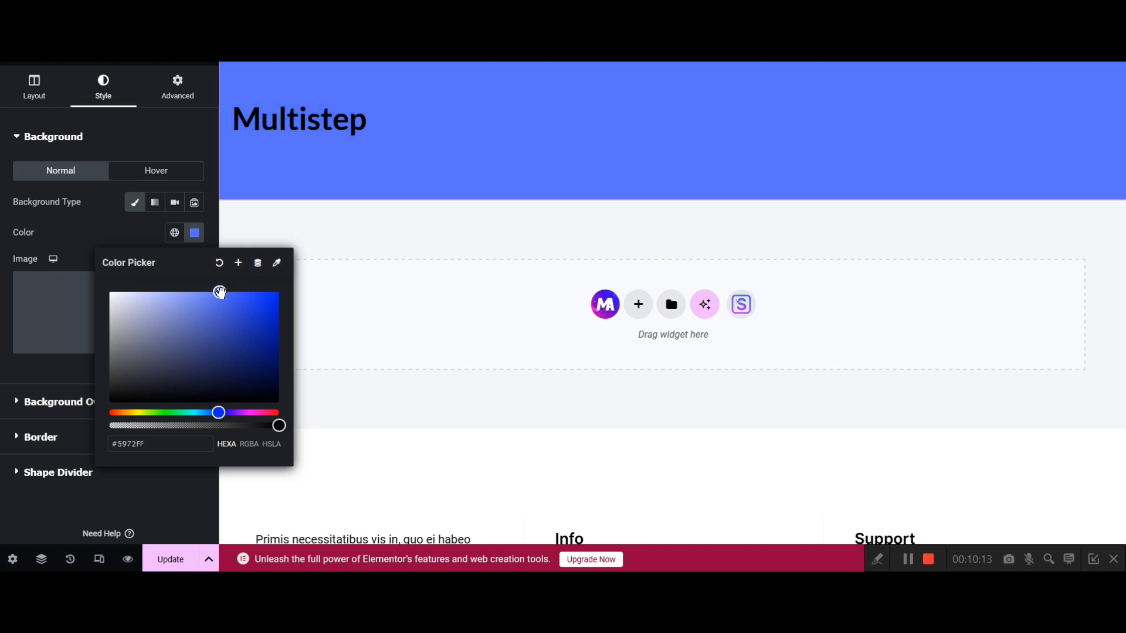
click(123, 241)
Add a two-column container with a narrow first and wide second column below the heading, and place a Shortcode widget in the wide column.
click(639, 304)
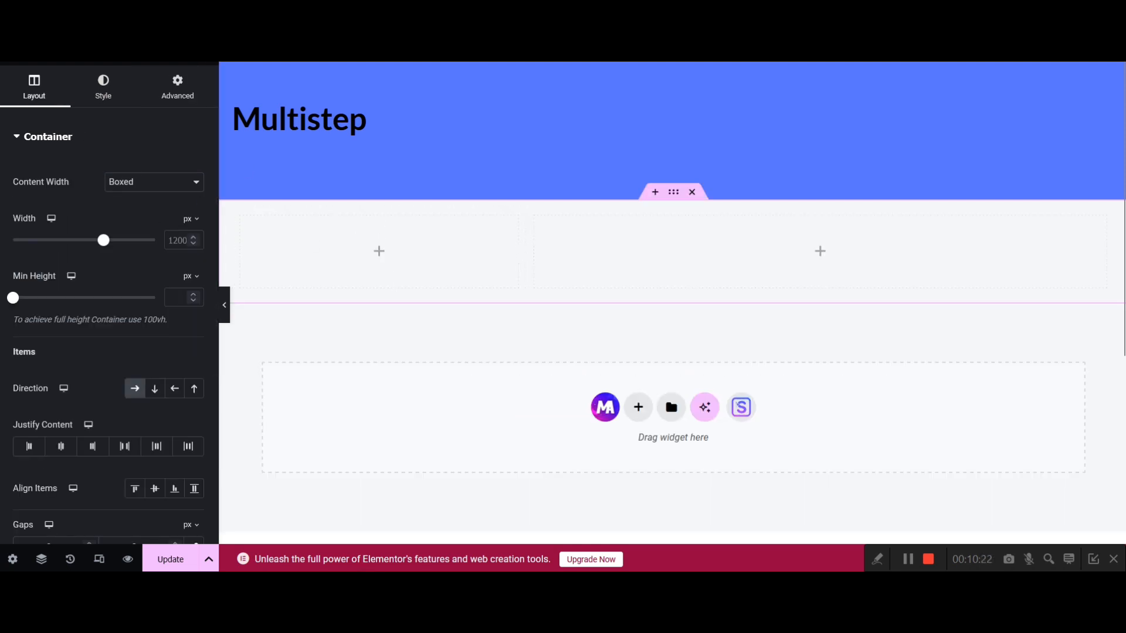
click(204, 52)
text(short)
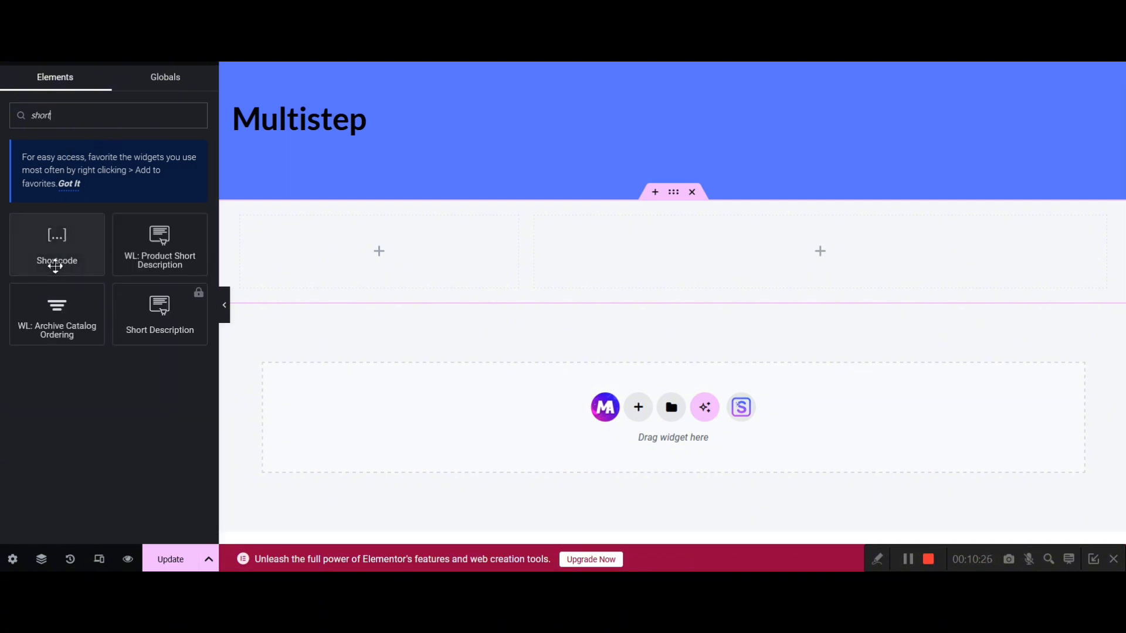
drag(56, 247, 758, 274)
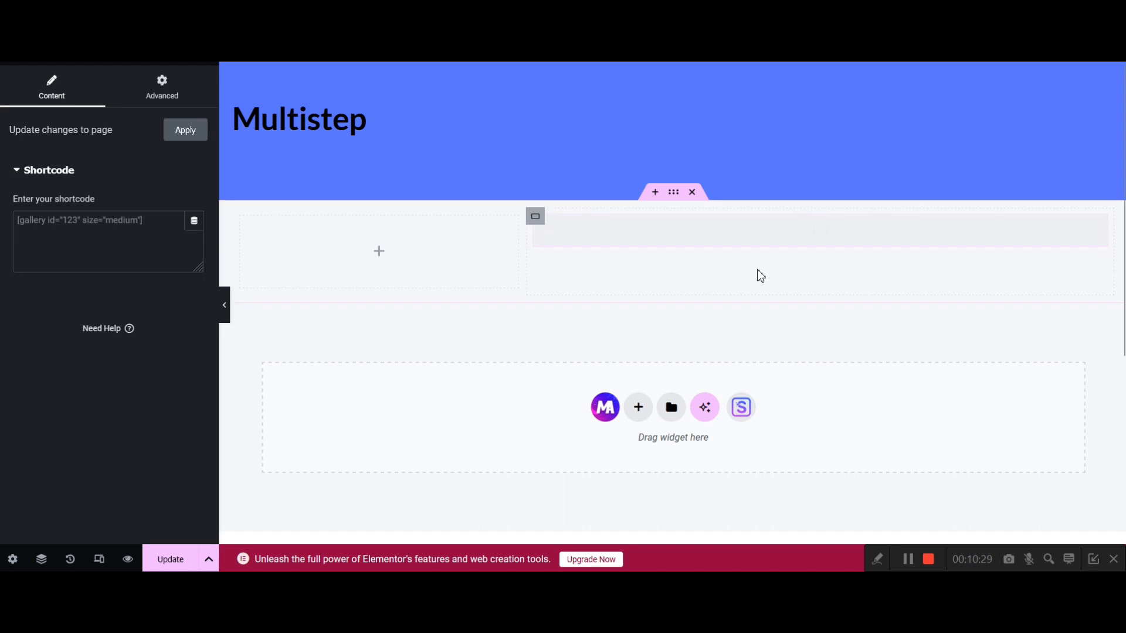
Paste the shortcode [forminator_form id="4903"] into the Shortcode widget and update the page.
click(110, 237)
key(ctrl+v)
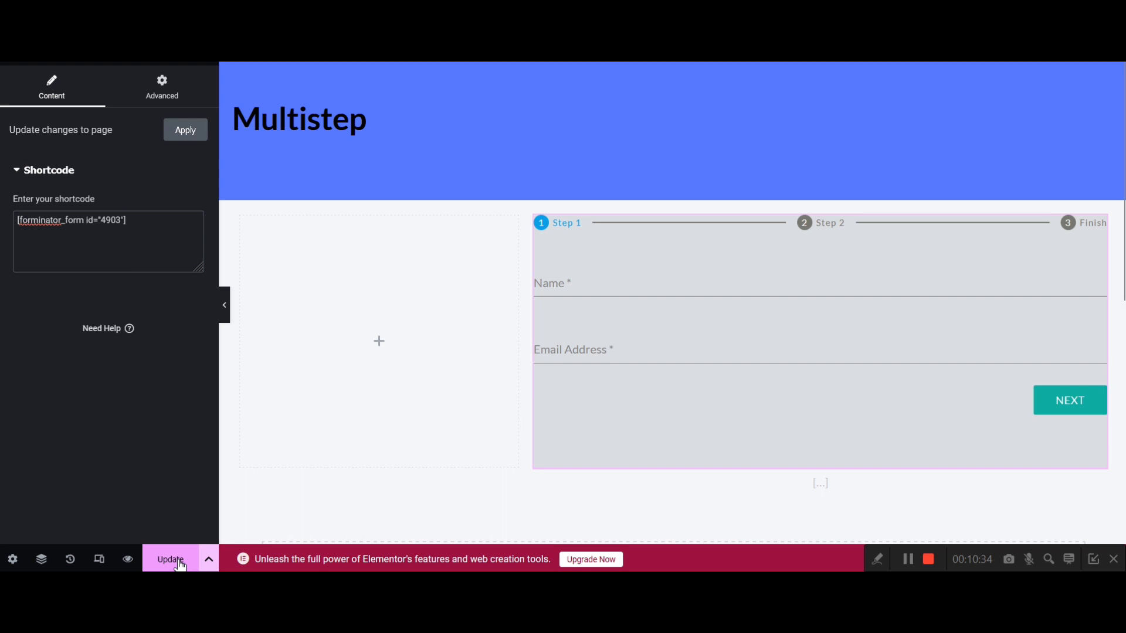
click(181, 566)
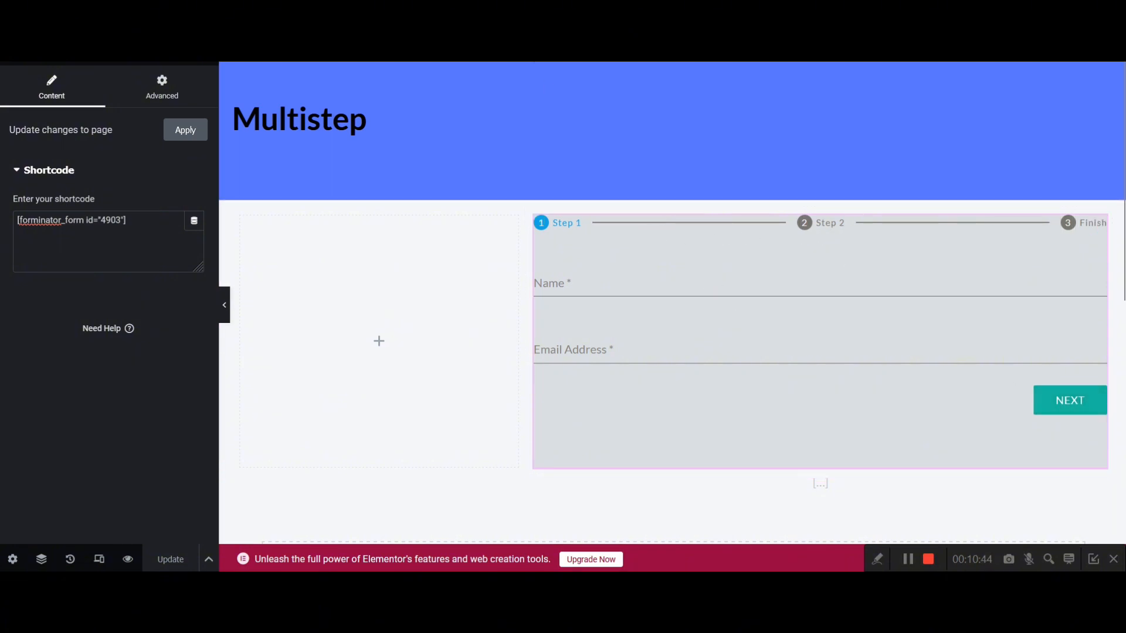
Switch to the Forminator form editor, dismiss the publish dialog, and examine the appearance options down to the custom CSS editor, leaving custom CSS disabled.
click(504, 29)
click(744, 219)
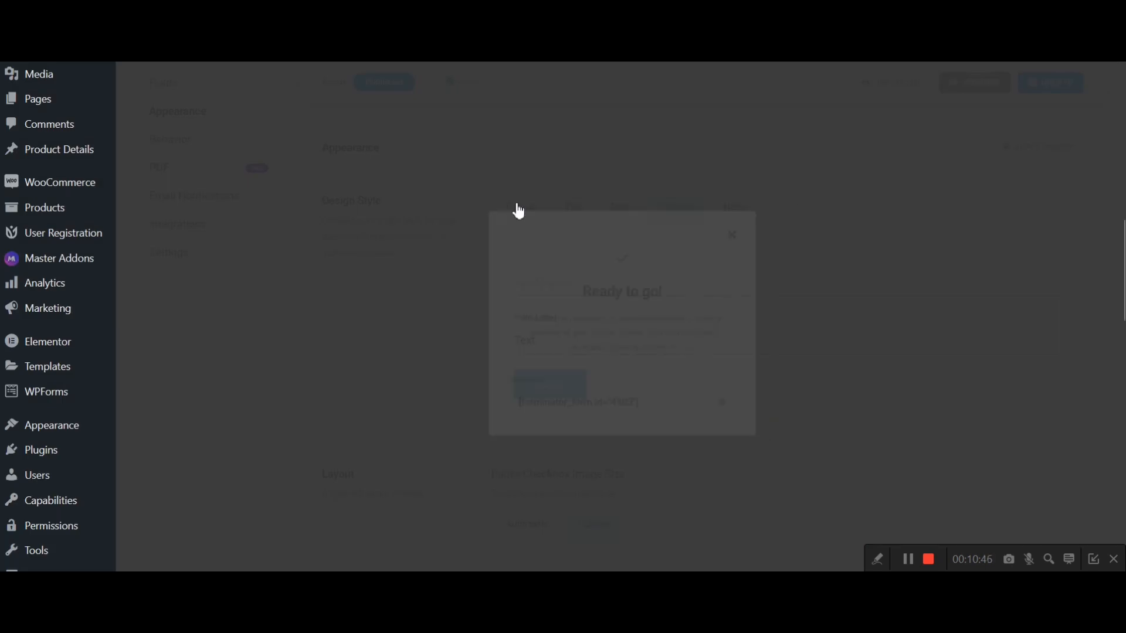
scroll(417, 302, down, 6)
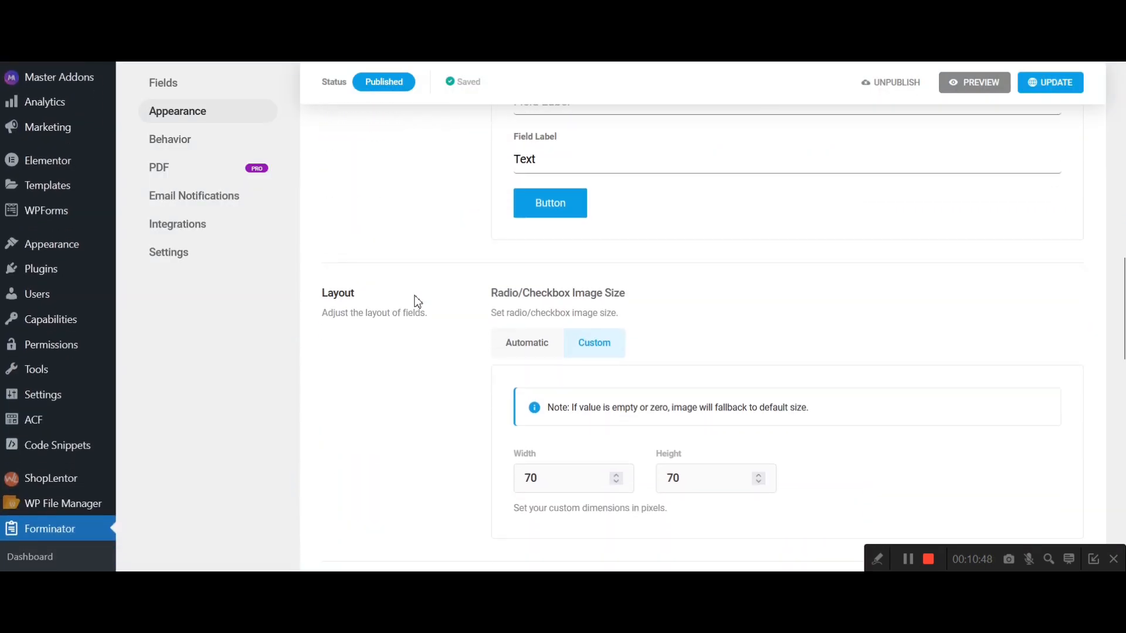
scroll(417, 302, down, 13)
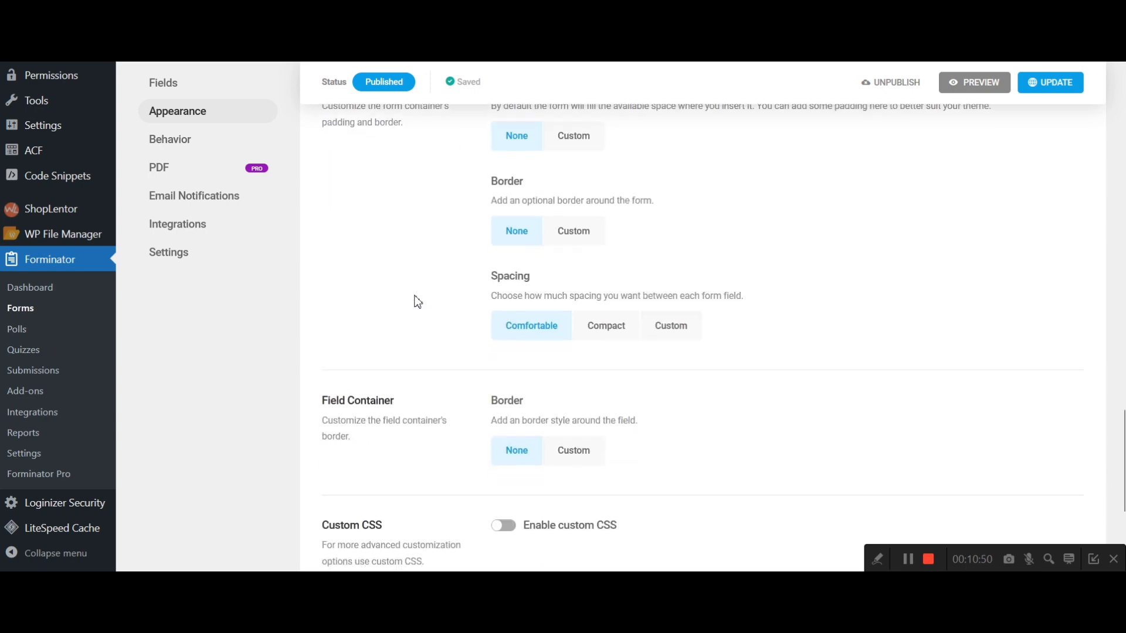
scroll(417, 302, up, 4)
scroll(414, 299, down, 4)
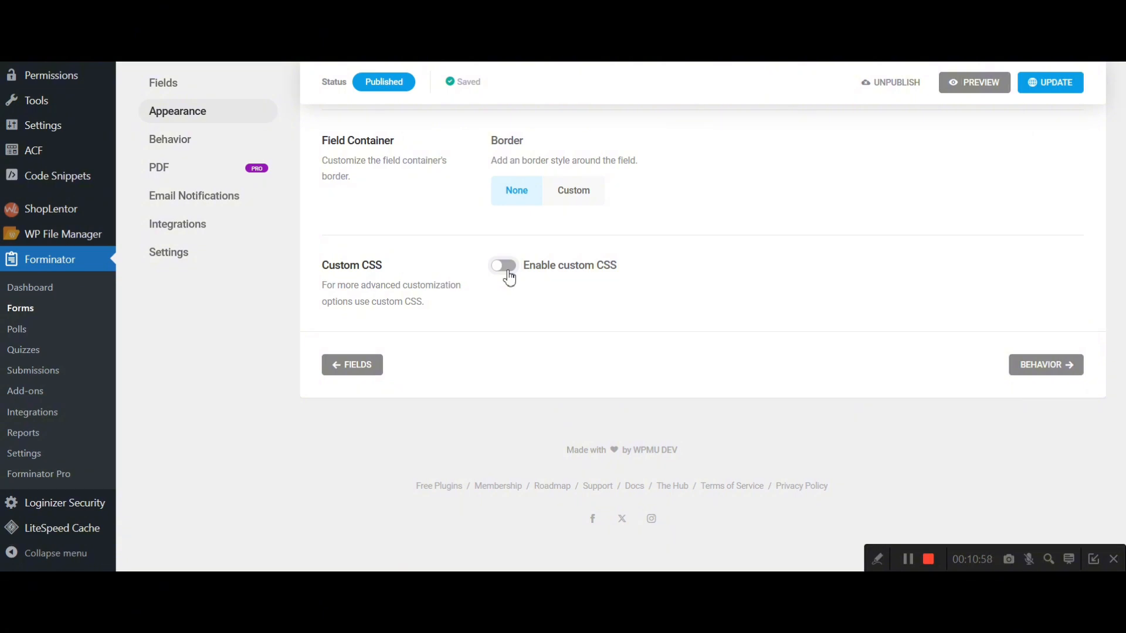
click(506, 269)
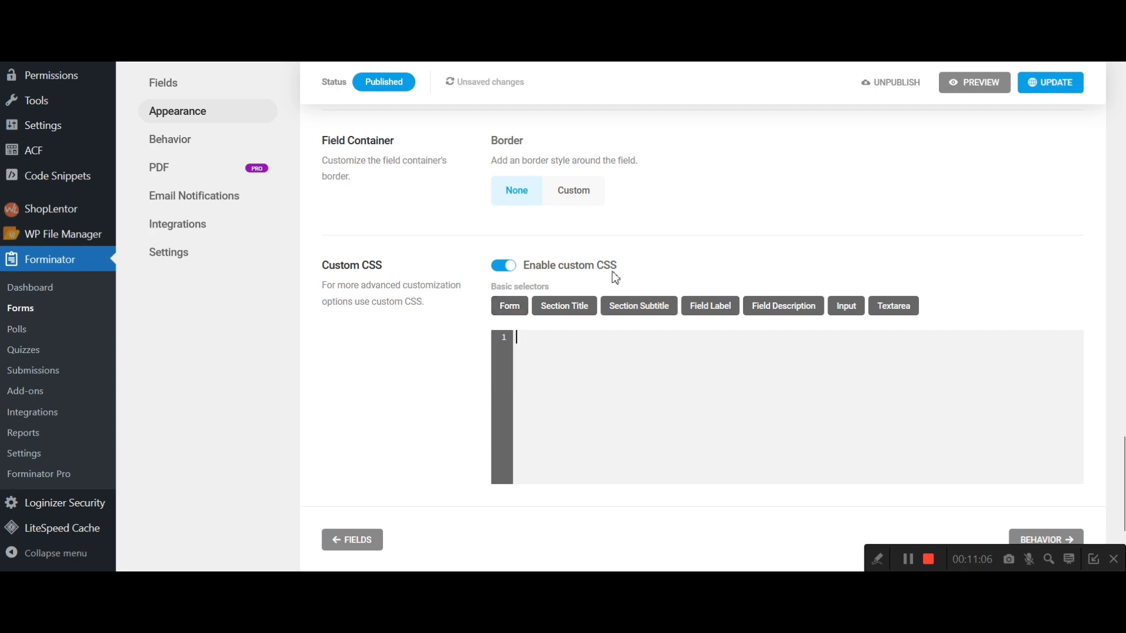
click(506, 268)
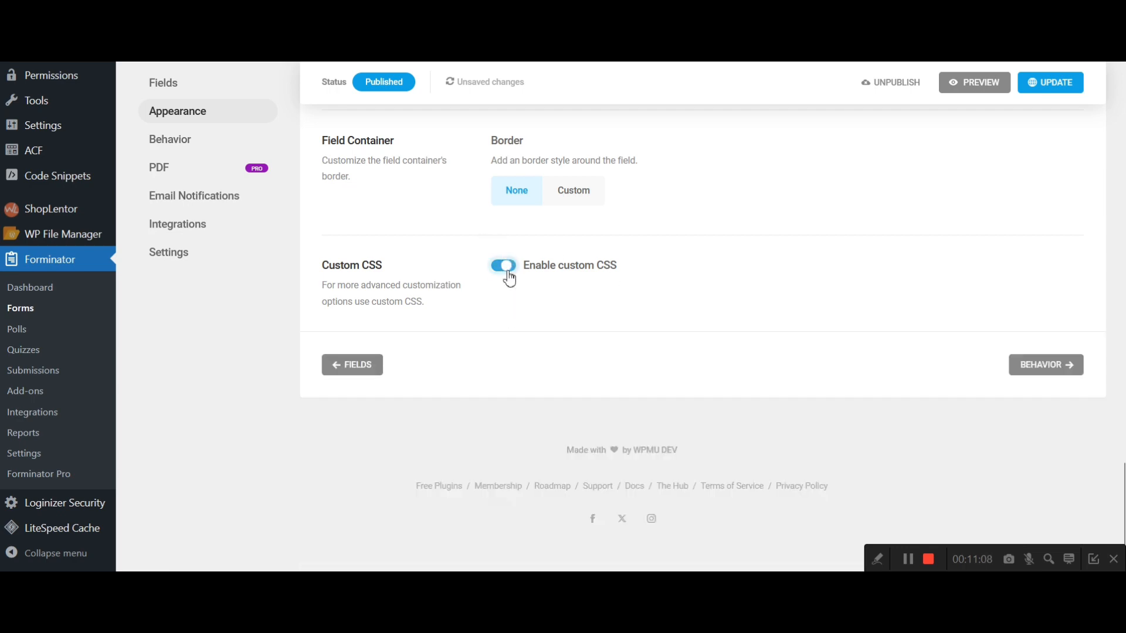
Update the published Multistep Form in Forminator to save its current settings.
scroll(454, 275, up, 4)
scroll(453, 276, up, 13)
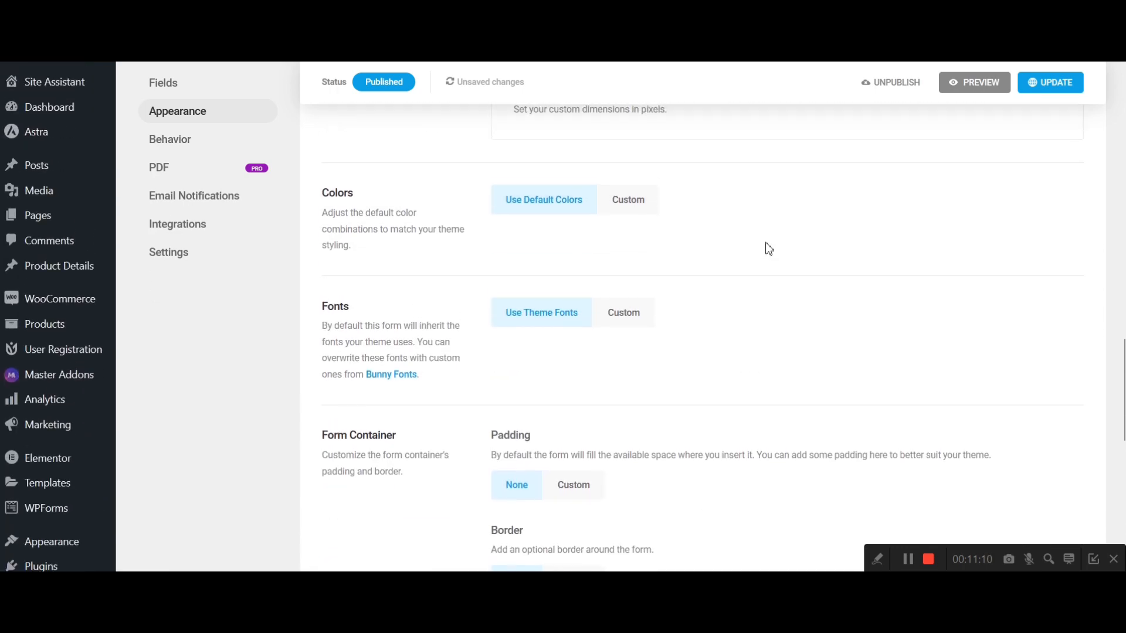
scroll(768, 247, up, 4)
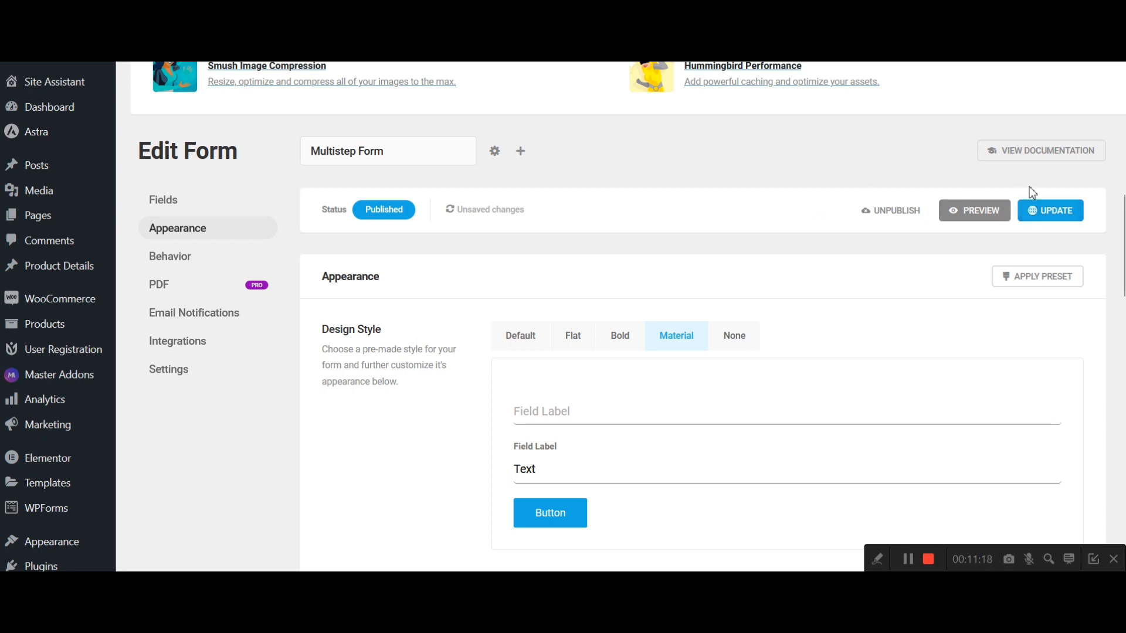
scroll(933, 184, up, 4)
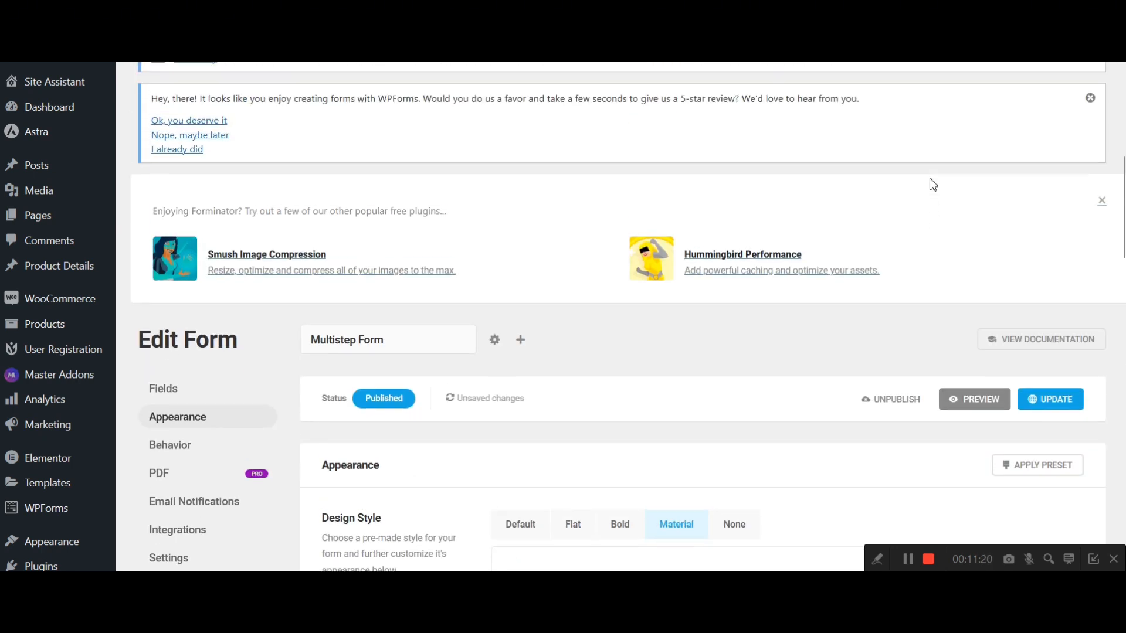
scroll(933, 184, down, 3)
scroll(932, 185, down, 1)
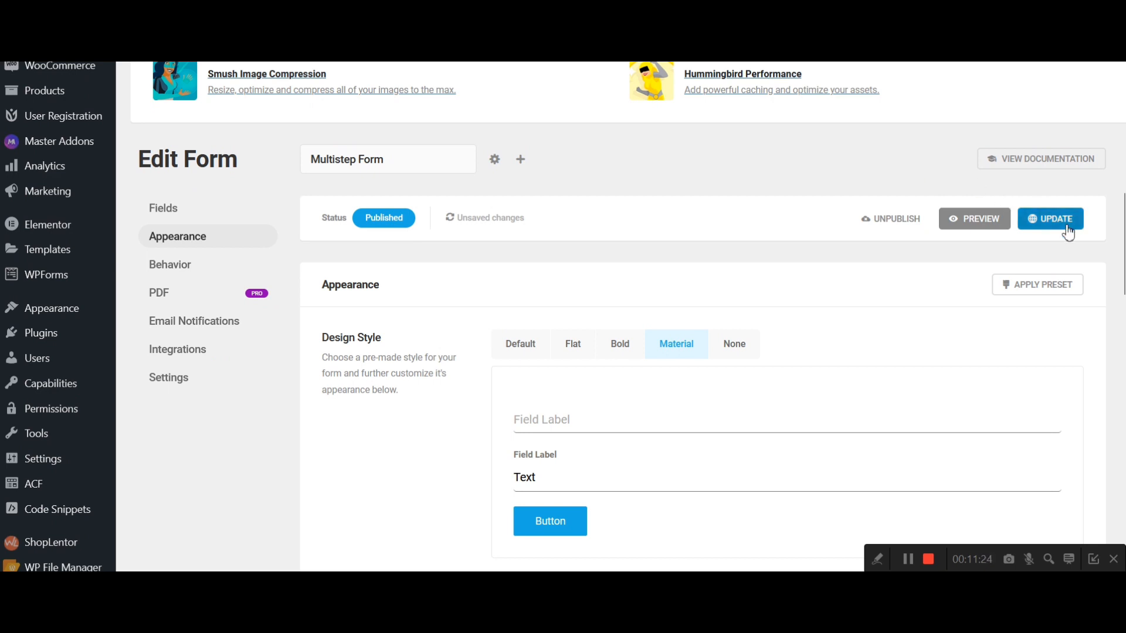
click(1032, 219)
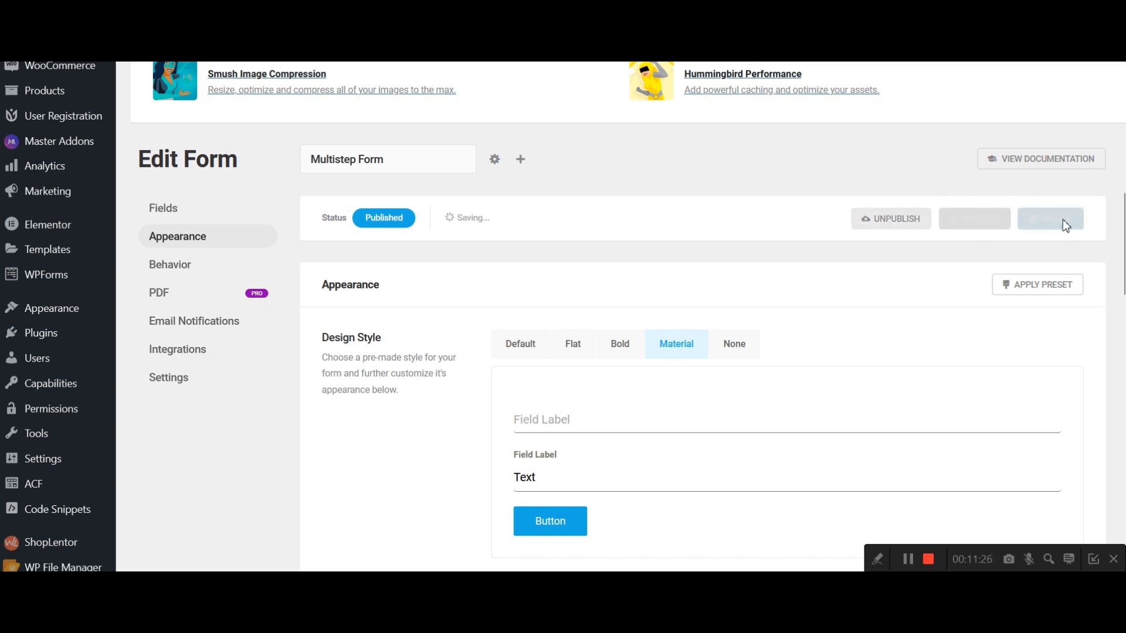